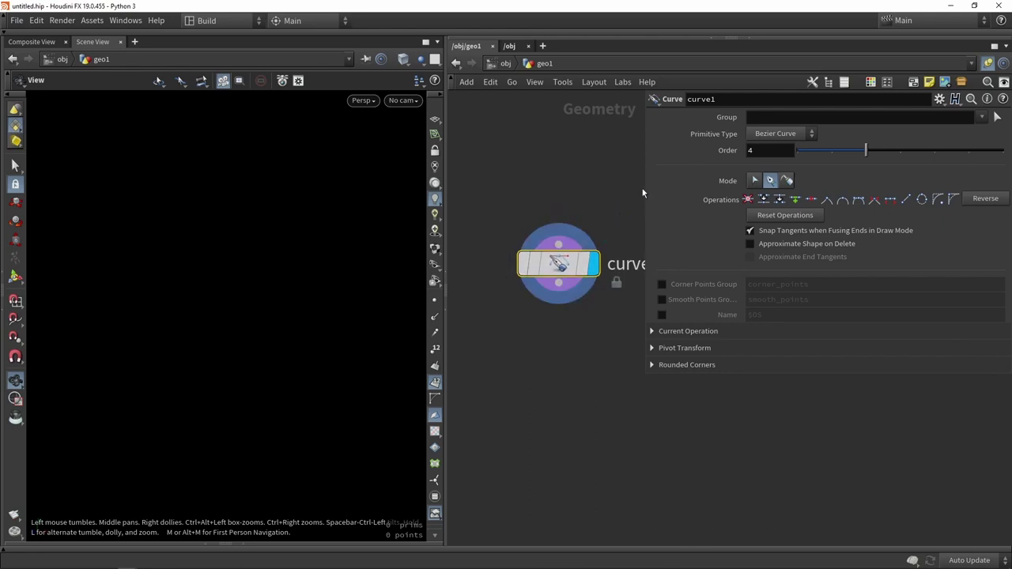
- Make room beside the curve1 node, activate curve drawing in the viewport and turn on grid snapping
left_click_drag(643, 187, 763, 186)
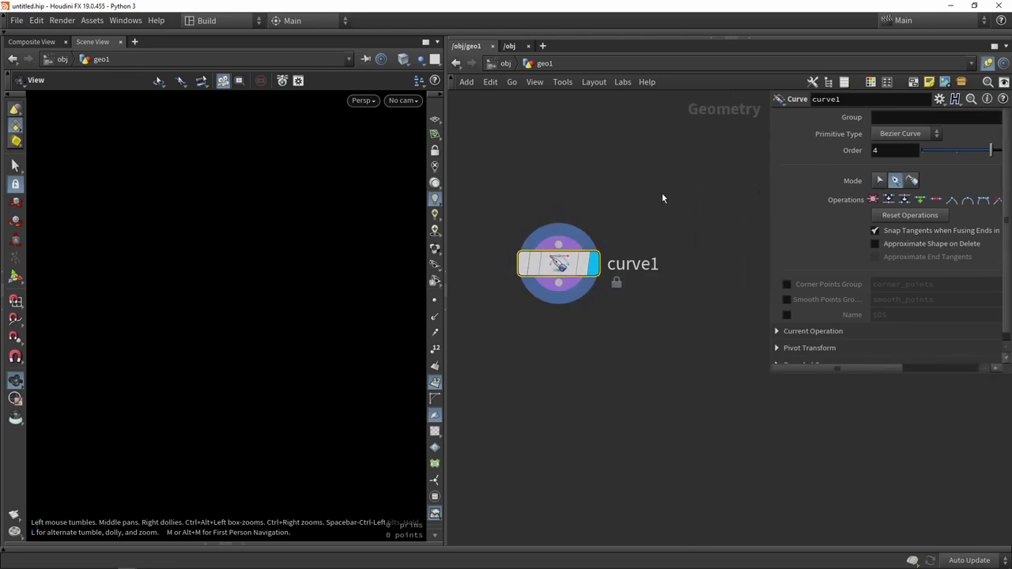
left_click_drag(559, 265, 608, 223)
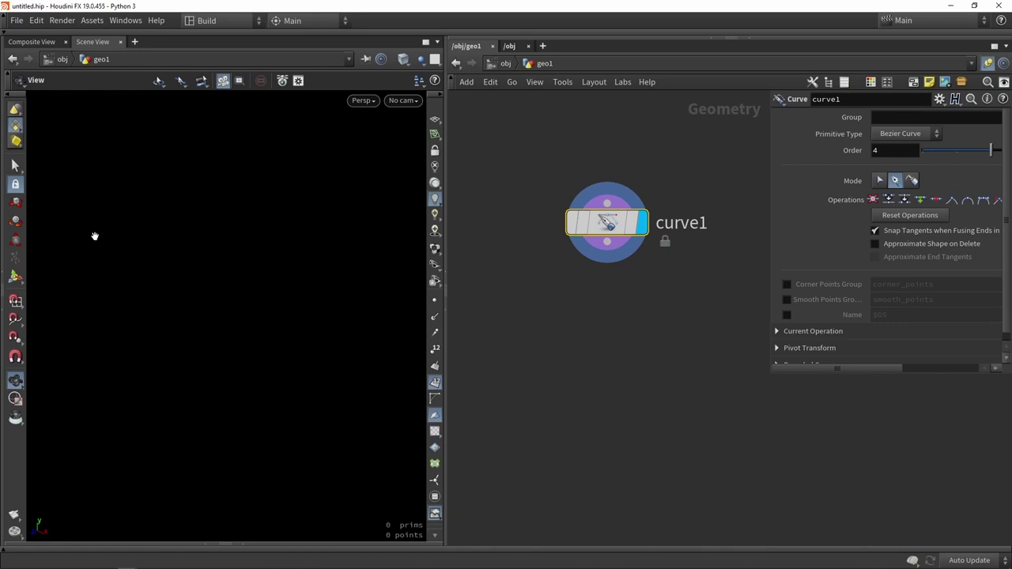
left_click(15, 278)
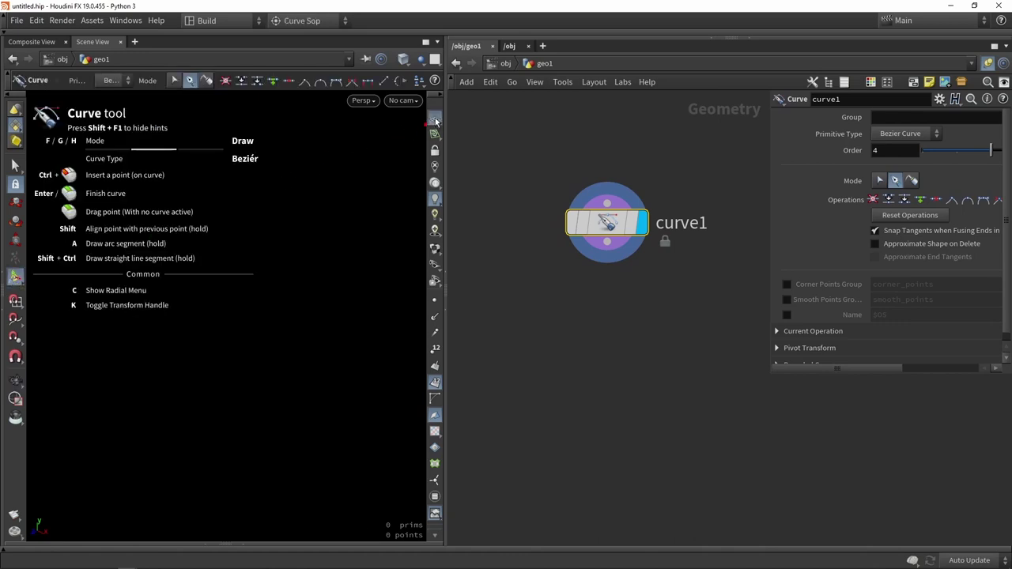
left_click(15, 301)
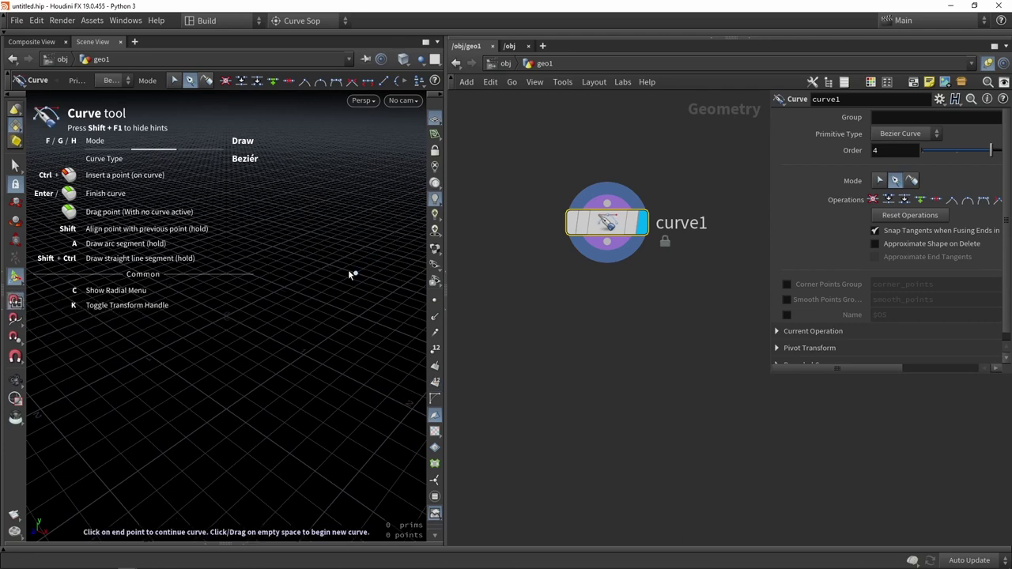
- Try out a freeform Bezier curve with several curved points on the grid, and reset the curve operations
key("Escape")
key("Return")
left_click(149, 359)
left_click_drag(285, 242, 372, 314)
left_click_drag(372, 379, 332, 424)
left_click_drag(298, 440, 191, 454)
left_click_drag(259, 354, 282, 305)
key("Return")
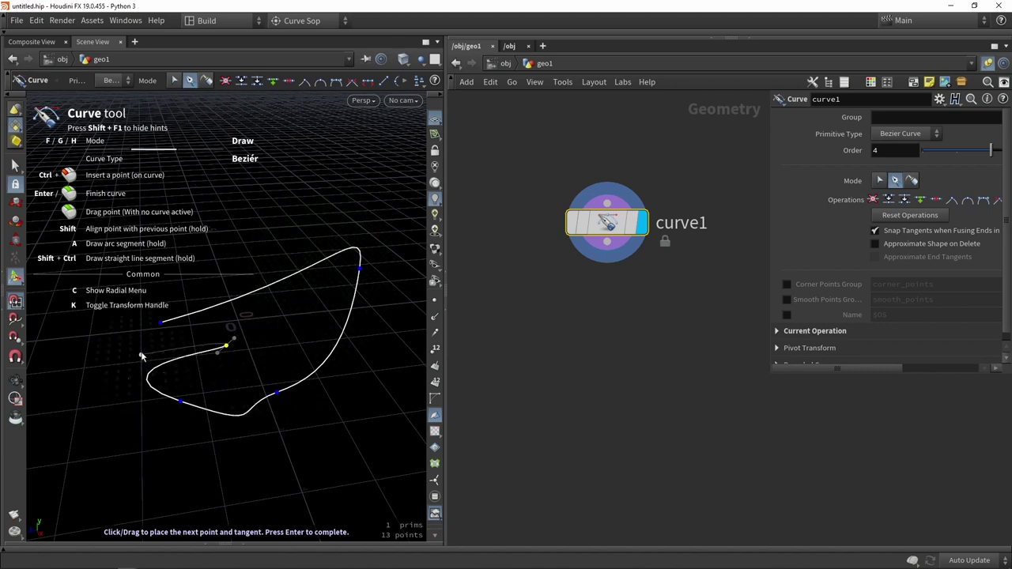
left_click_drag(331, 350, 304, 312)
left_click_drag(286, 322, 330, 309)
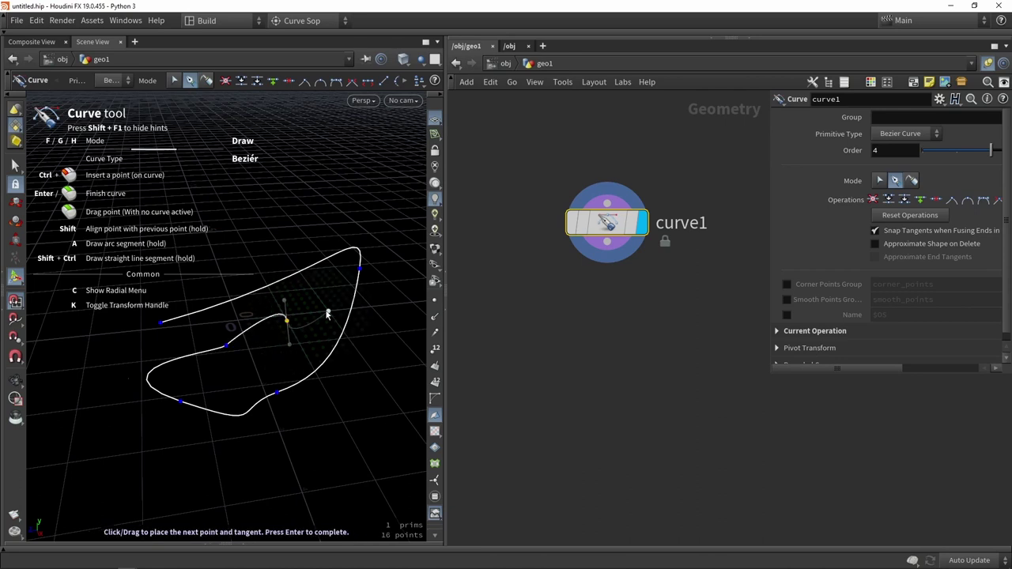
key("Return")
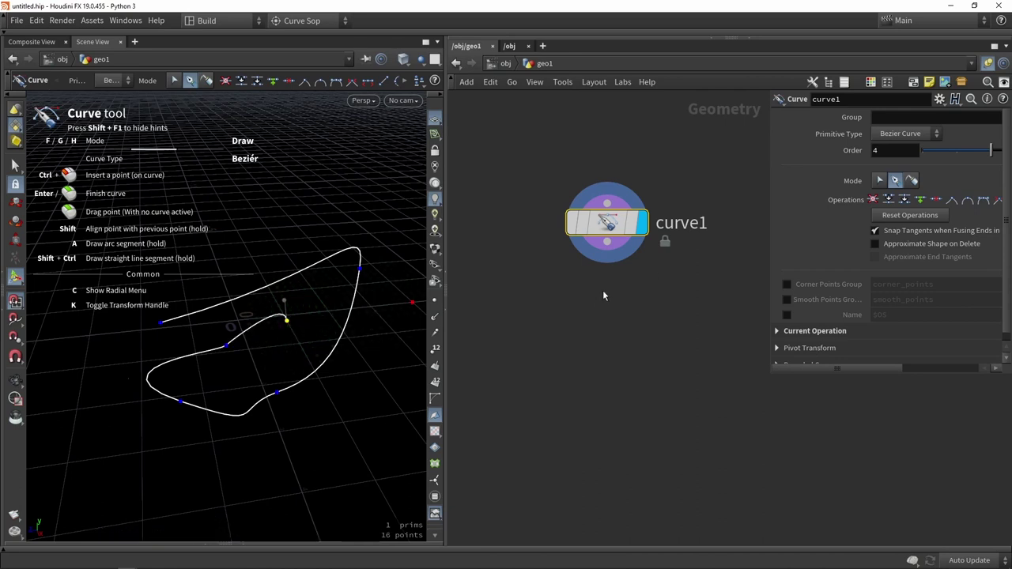
left_click(893, 218)
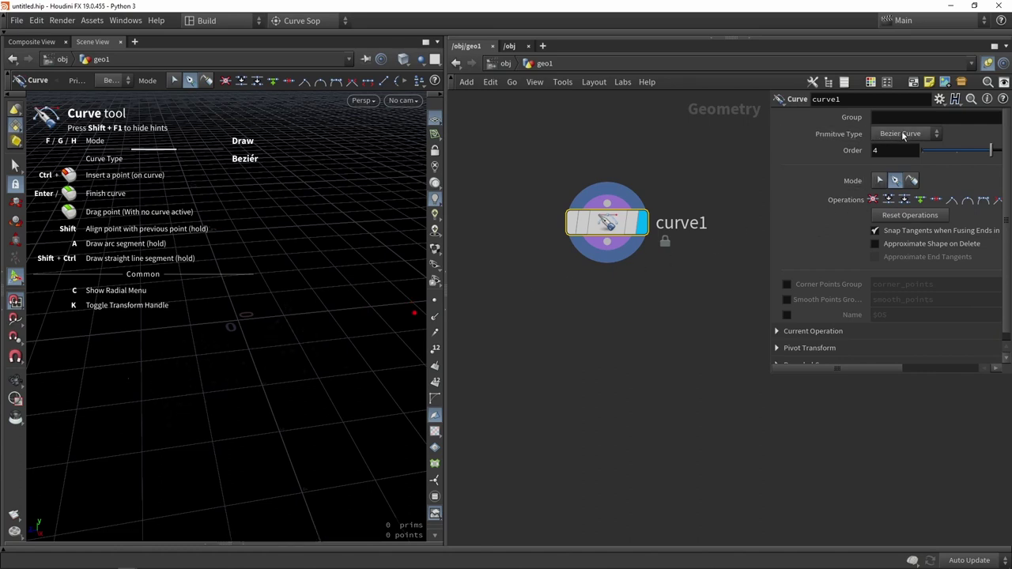
- Switch the curve's primitive type to Polygon and draw an open four-point zigzag polyline on the grid
left_click(112, 81)
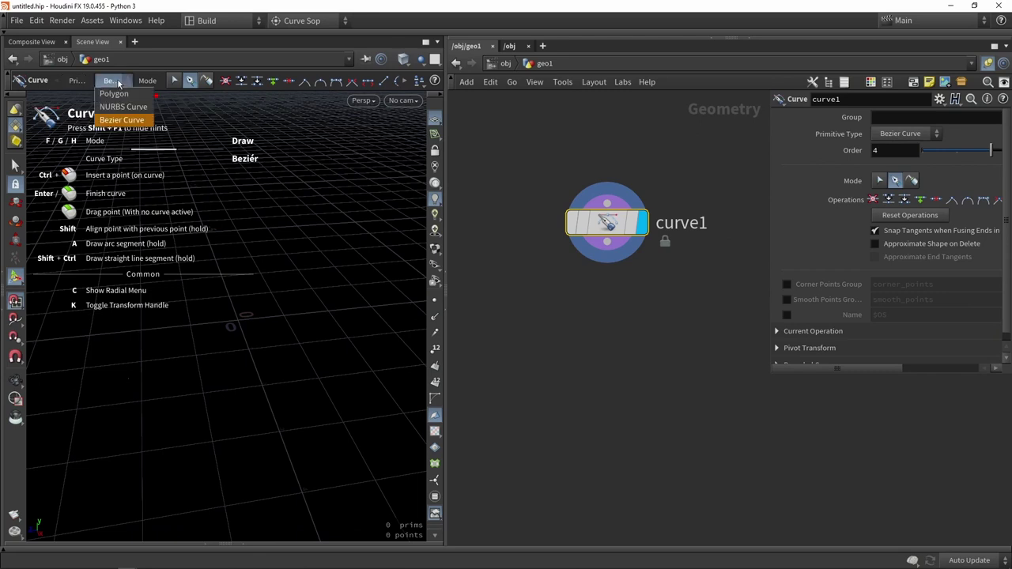
left_click(114, 94)
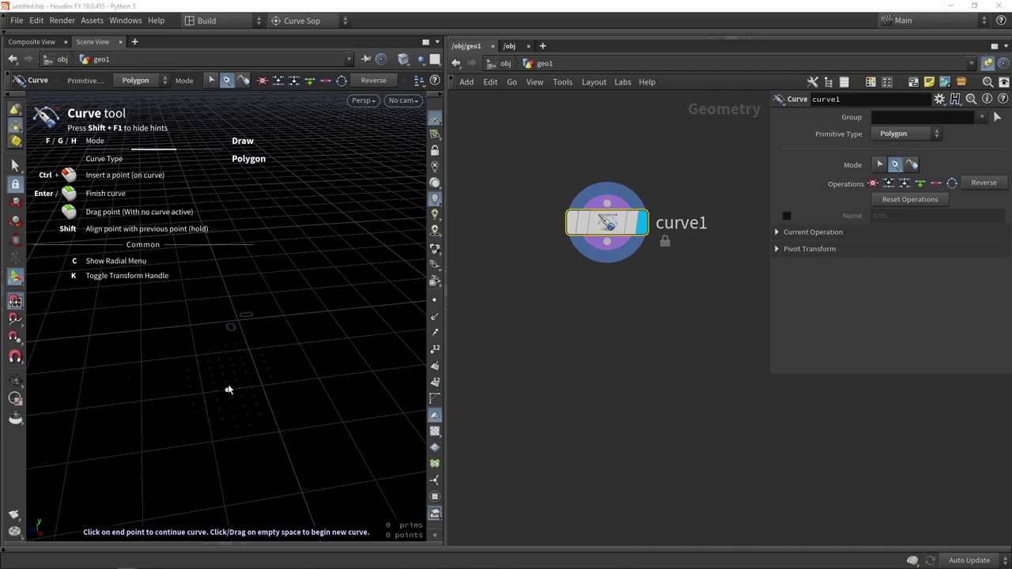
left_click_drag(276, 343, 246, 383, "alt")
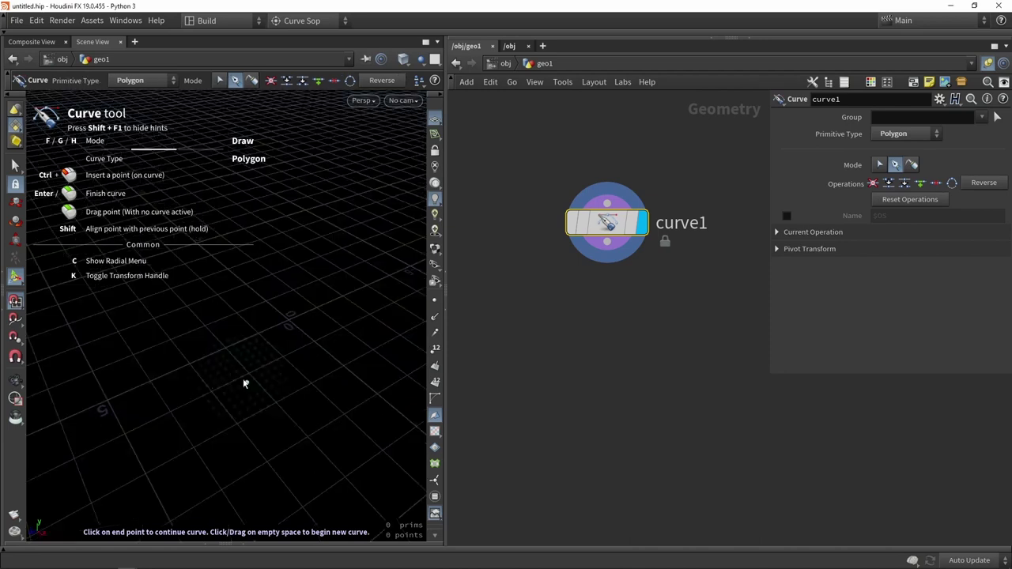
middle_click_drag(118, 382, 237, 343, "alt")
scroll(238, 343, "down", 5, "alt")
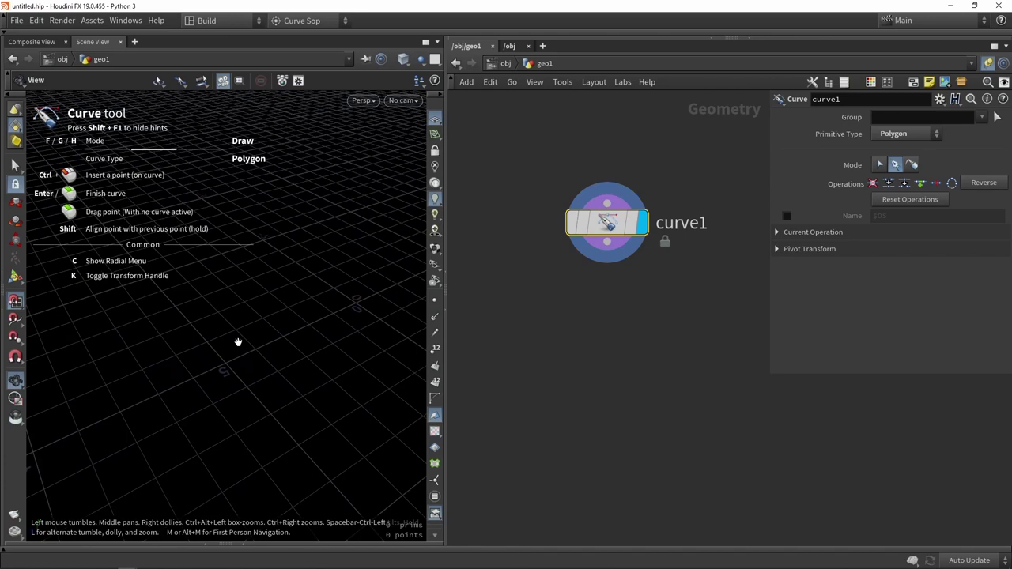
scroll(238, 343, "down", 3, "alt")
scroll(228, 358, "down", 2, "alt")
middle_click_drag(228, 358, 275, 347, "alt")
left_click_drag(276, 340, 273, 349, "alt")
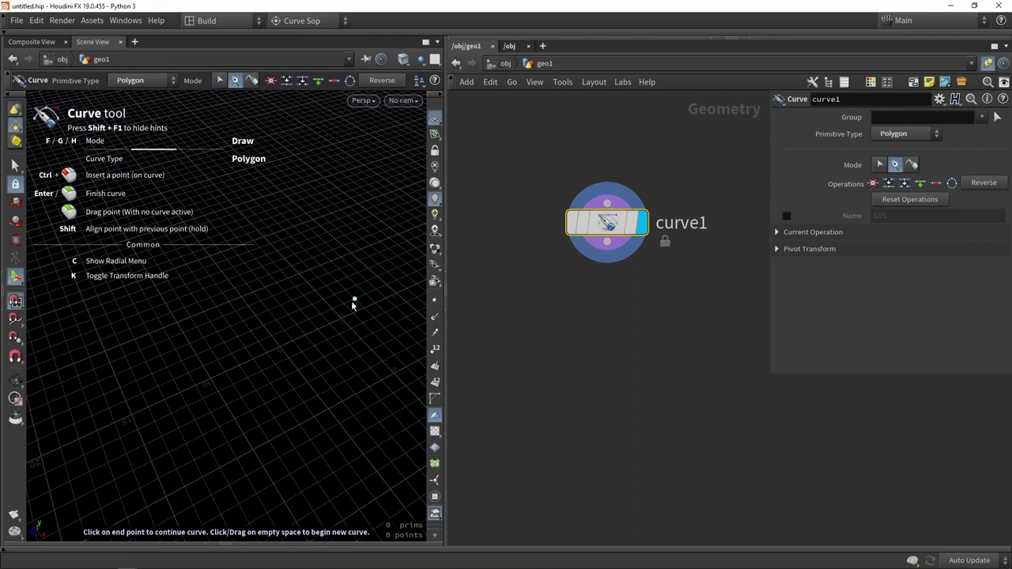
key("space")
left_click_drag(124, 434, 126, 421)
middle_click_drag(135, 406, 293, 352, "alt")
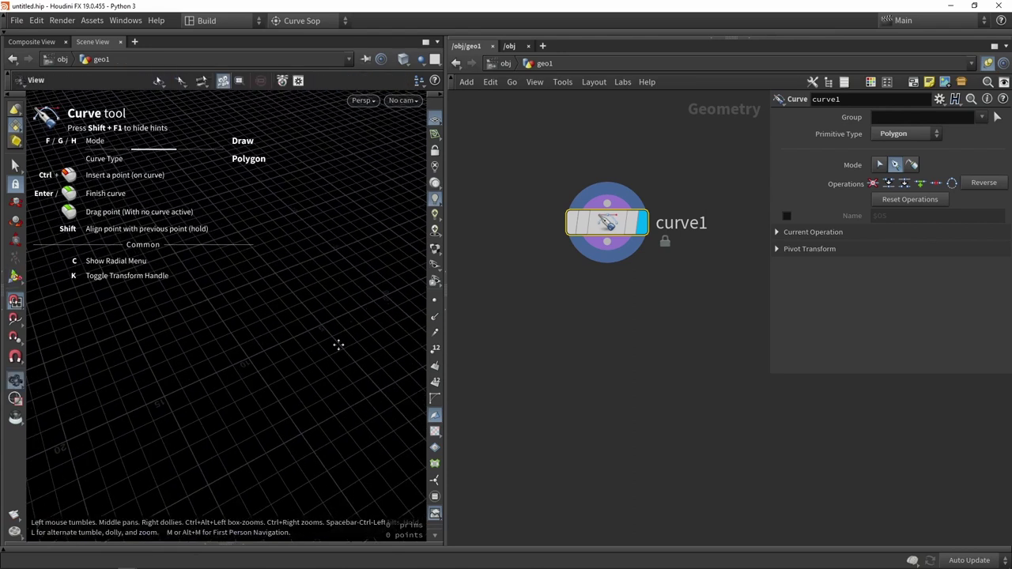
right_click_drag(337, 344, 129, 423, "alt")
left_click(87, 350)
left_click(113, 419)
left_click(364, 352)
key("space")
left_click_drag(366, 352, 269, 334)
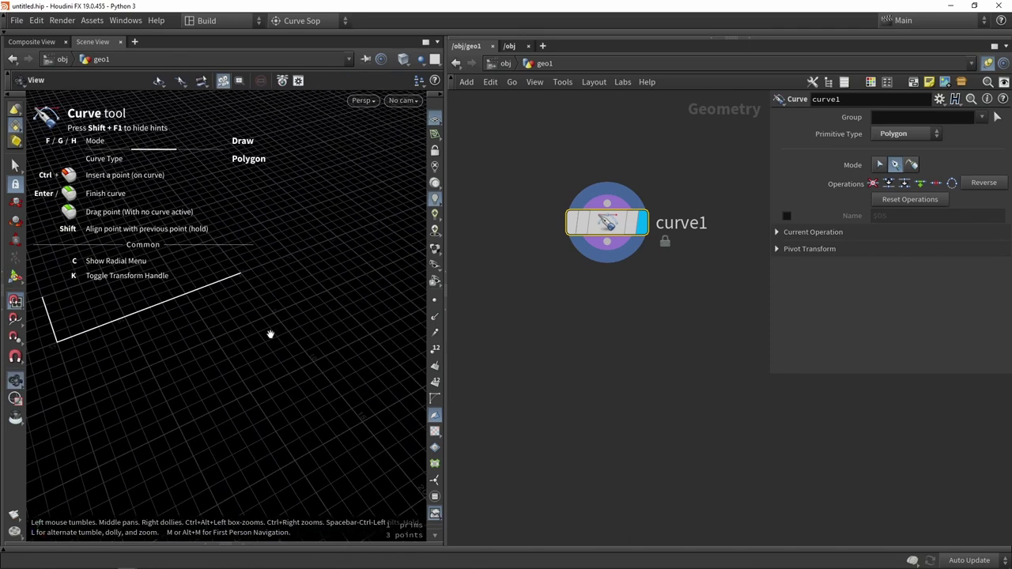
left_click(313, 361)
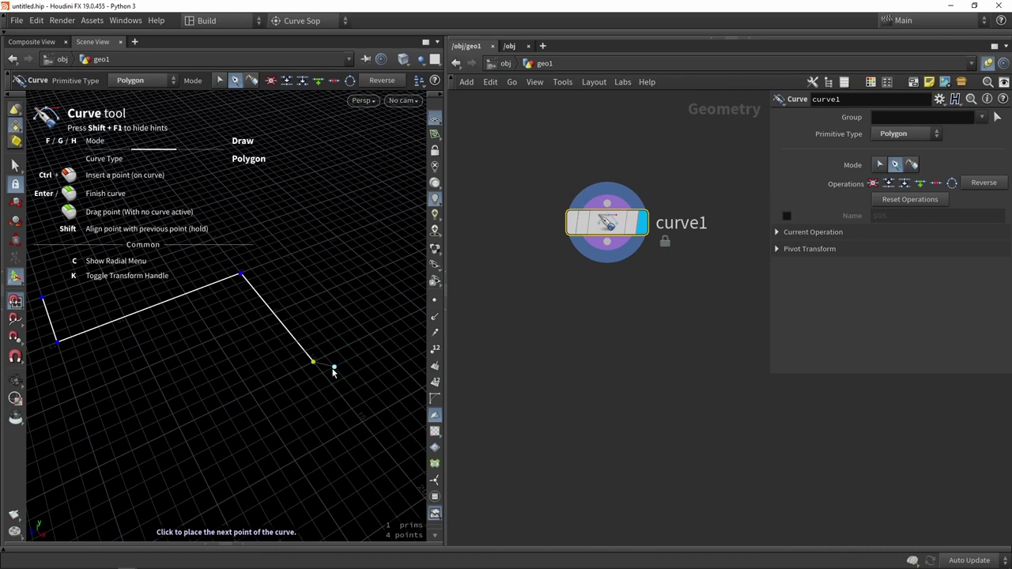
key("Return")
key("space")
left_click_drag(334, 369, 197, 382)
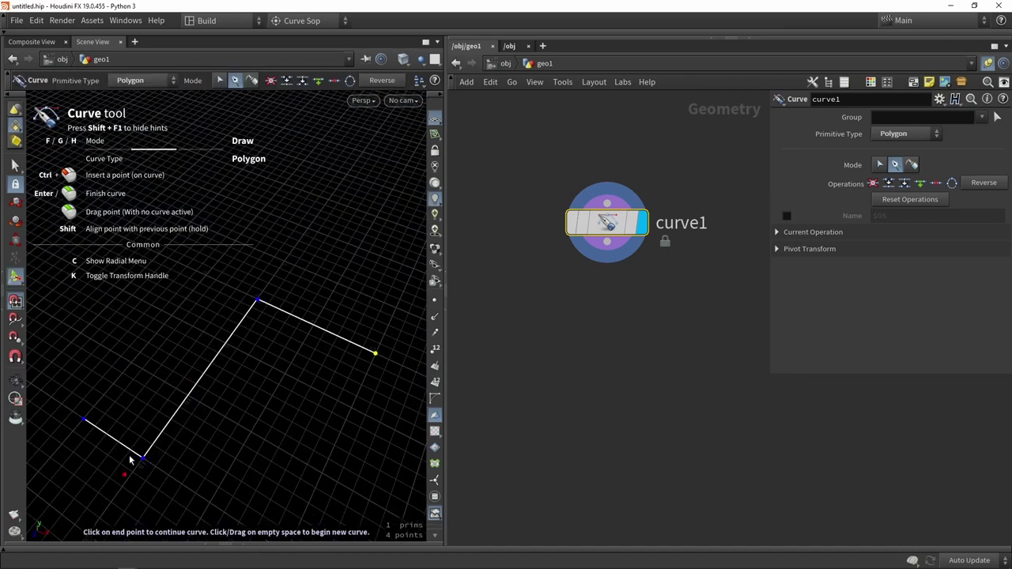
key("space")
left_click_drag(379, 230, 276, 339)
- Add a Clean node below curve1, connect curve1's output to it and display its result
left_click(588, 343)
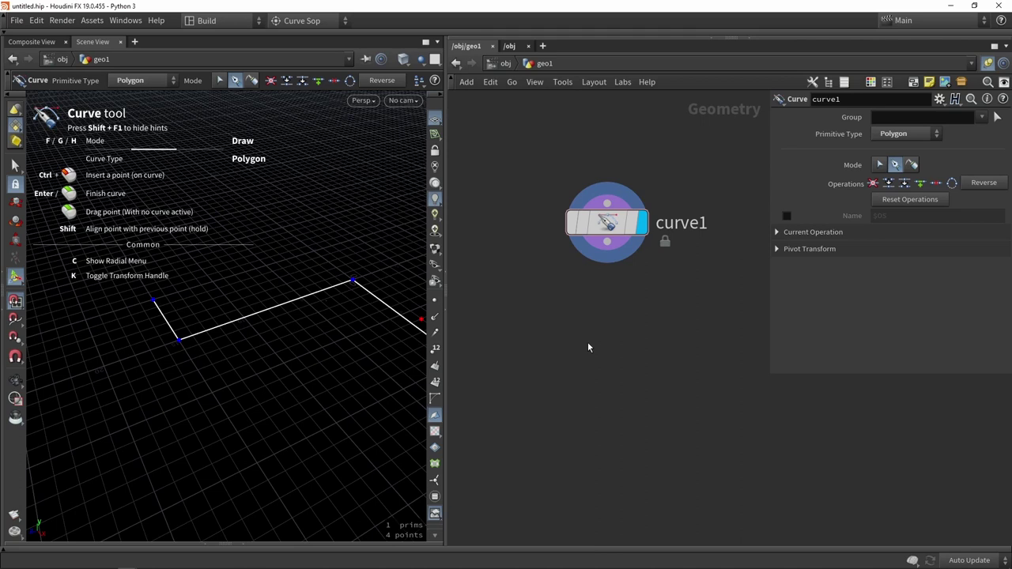
key("Tab")
type("cle")
key("Return")
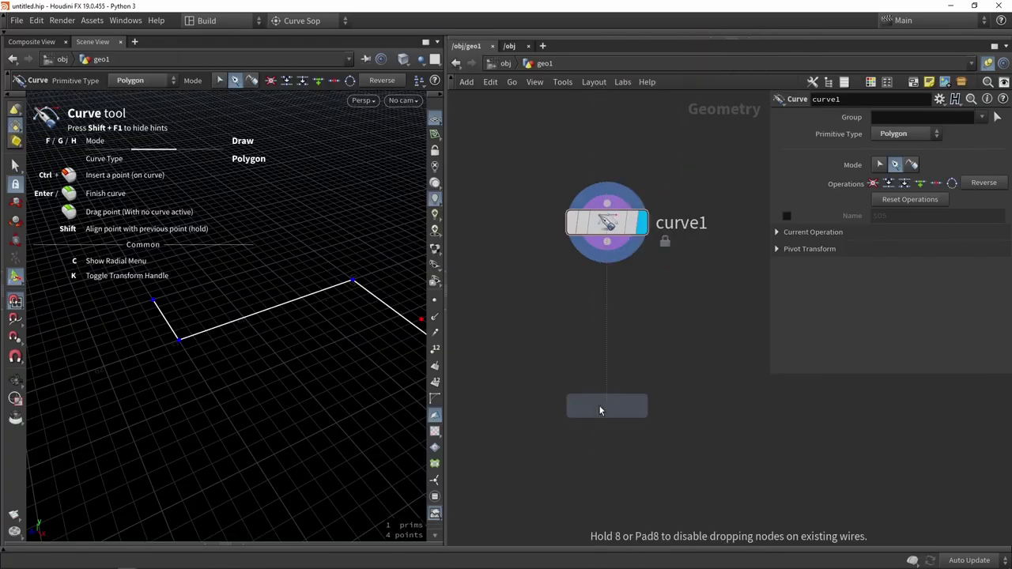
left_click(615, 366)
left_click_drag(607, 242, 619, 342)
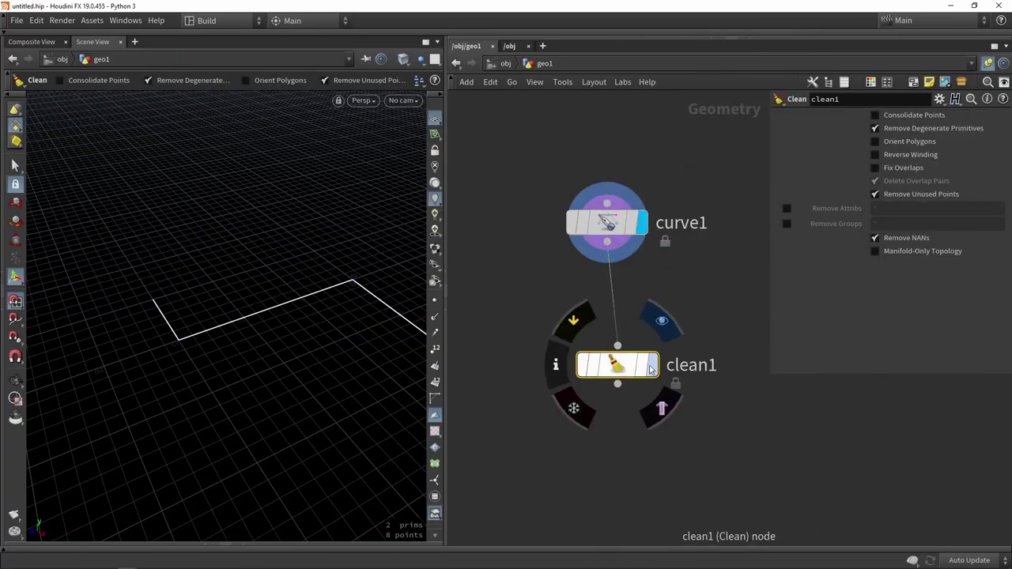
left_click(652, 365)
left_click_drag(624, 377, 613, 386)
- On the Clean node, disable Remove Degenerate Primitives and Remove Unused Points, and enable Remove Attribs and Remove Groups with the * pattern
left_click(876, 129)
left_click(888, 195)
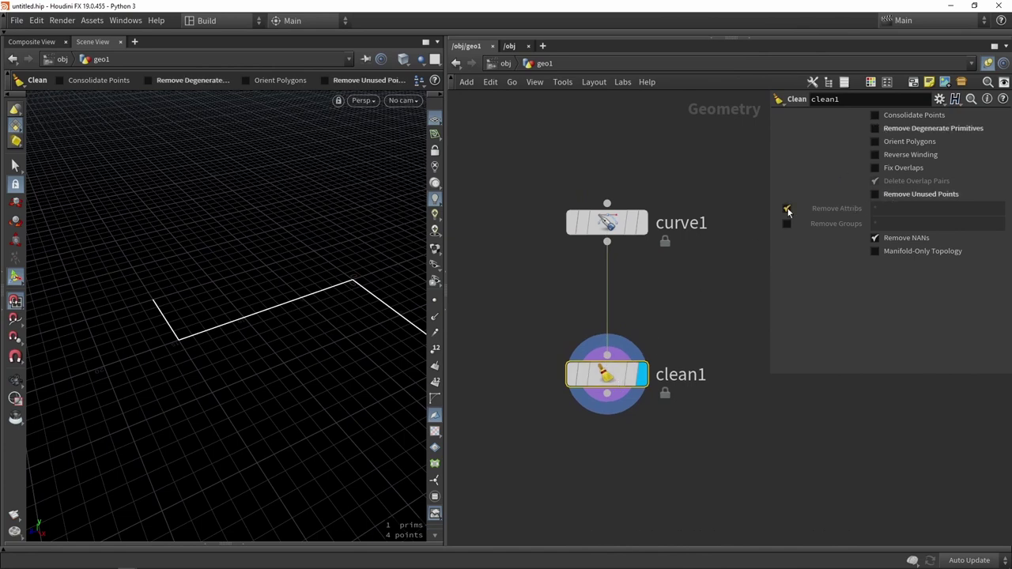
left_click(785, 208)
left_click(786, 225)
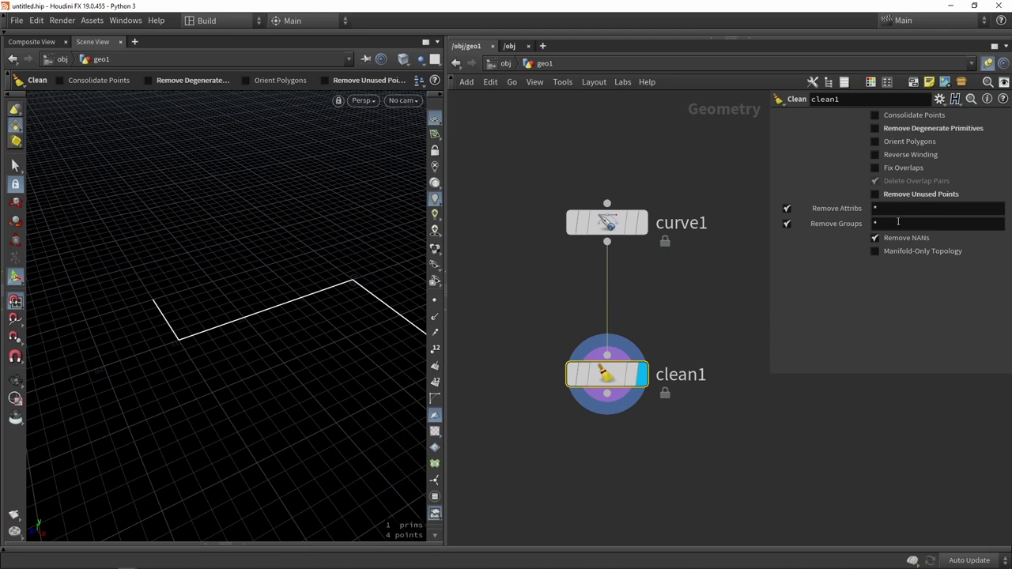
- Add a Facet node fed by clean1, display its result and enable Remove Inline Points
middle_click_drag(602, 438, 611, 304)
scroll(610, 304, "down", 2)
left_click(639, 373)
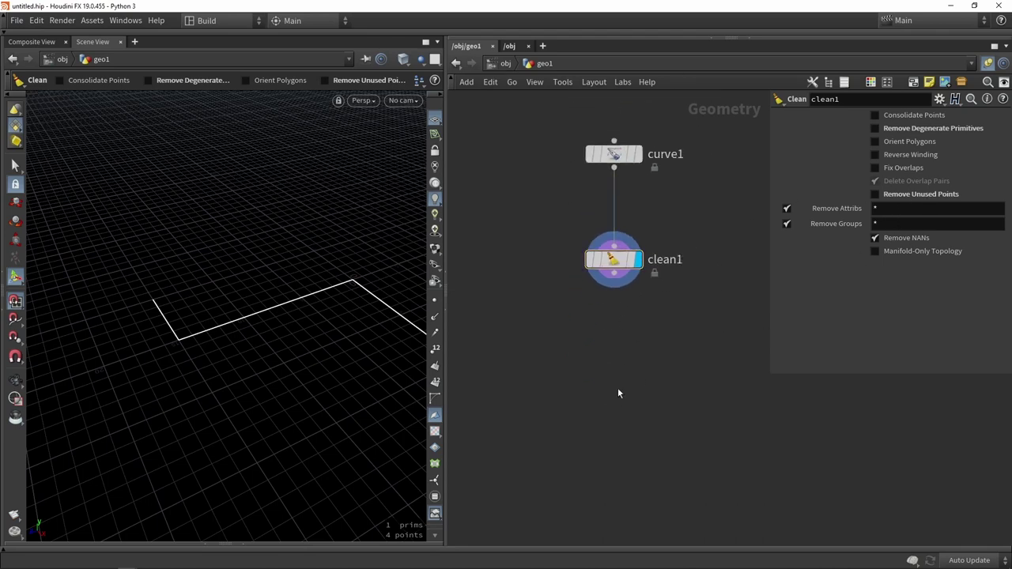
scroll(610, 362, "up", 2)
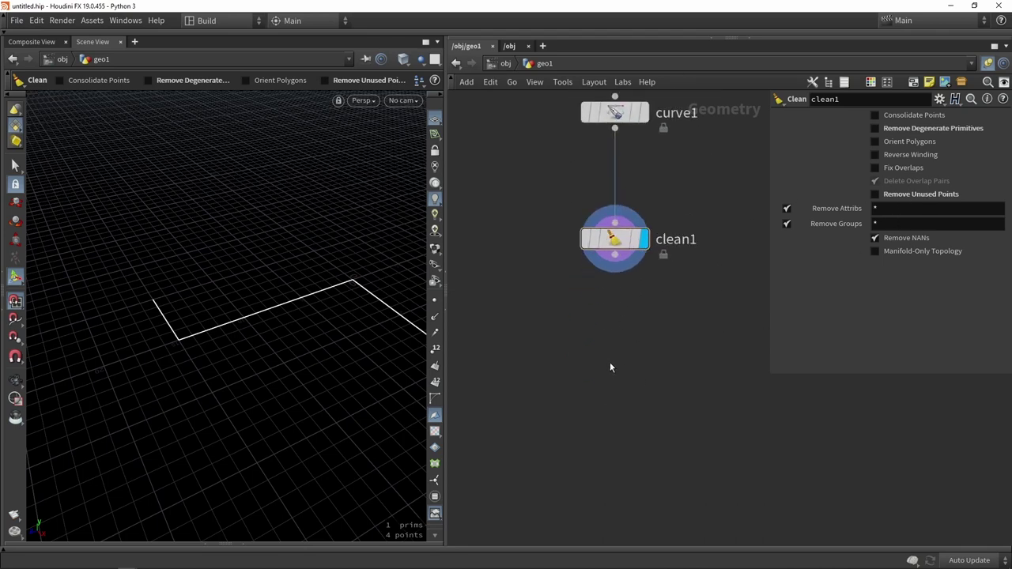
key("Tab")
type("facet")
key("Return")
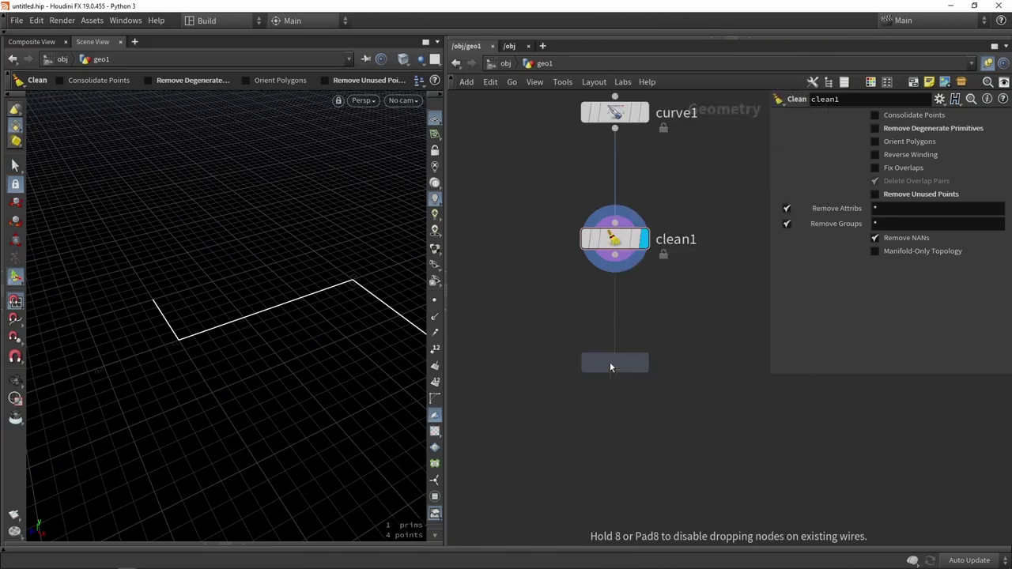
left_click(614, 356)
left_click_drag(615, 255, 618, 313)
left_click(644, 355)
left_click(901, 232)
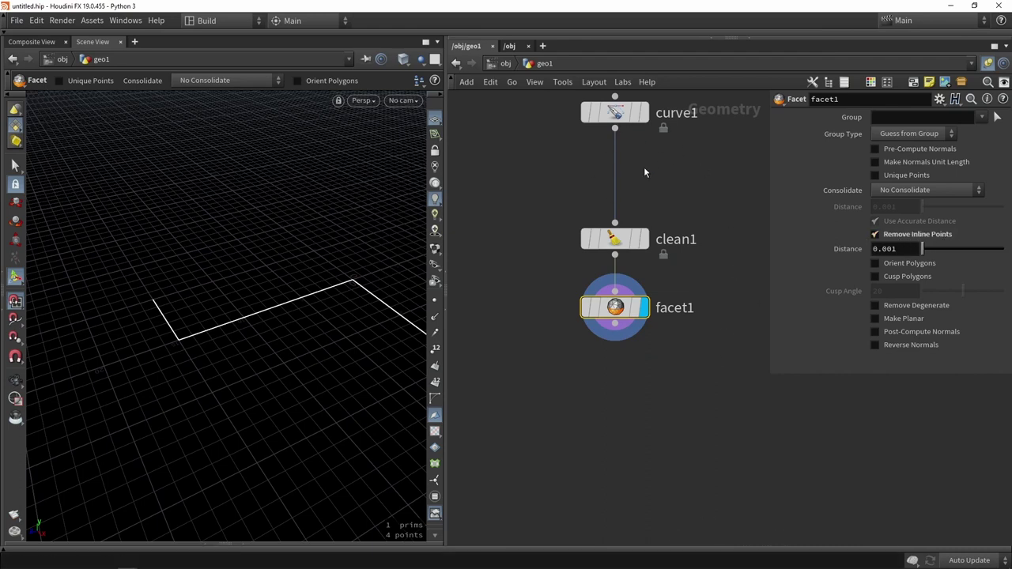
- Add a PolyBevel node below facet1, connect facet1 to its first input and display its result
scroll(585, 319, "down", 3)
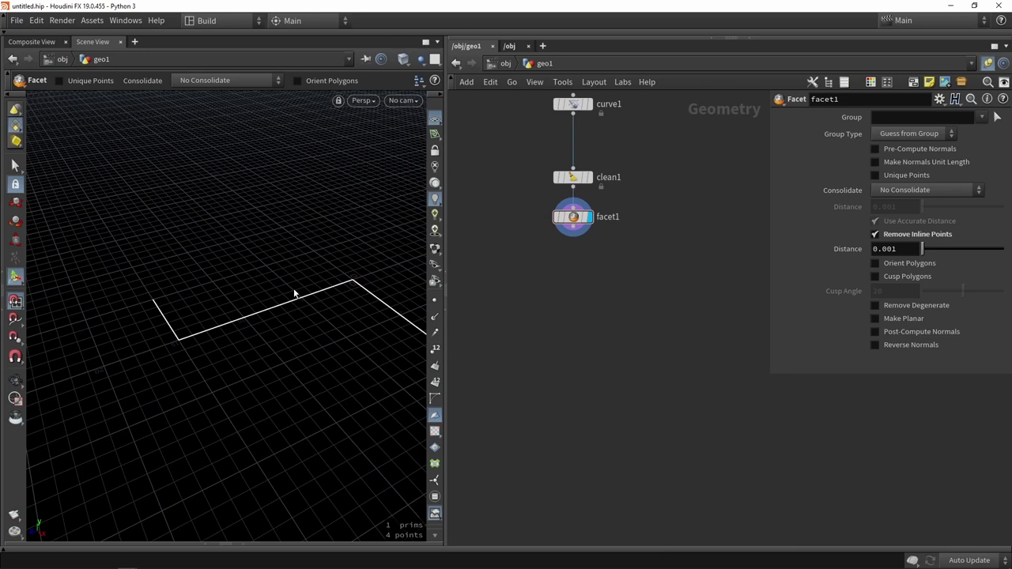
middle_click_drag(555, 278, 573, 296)
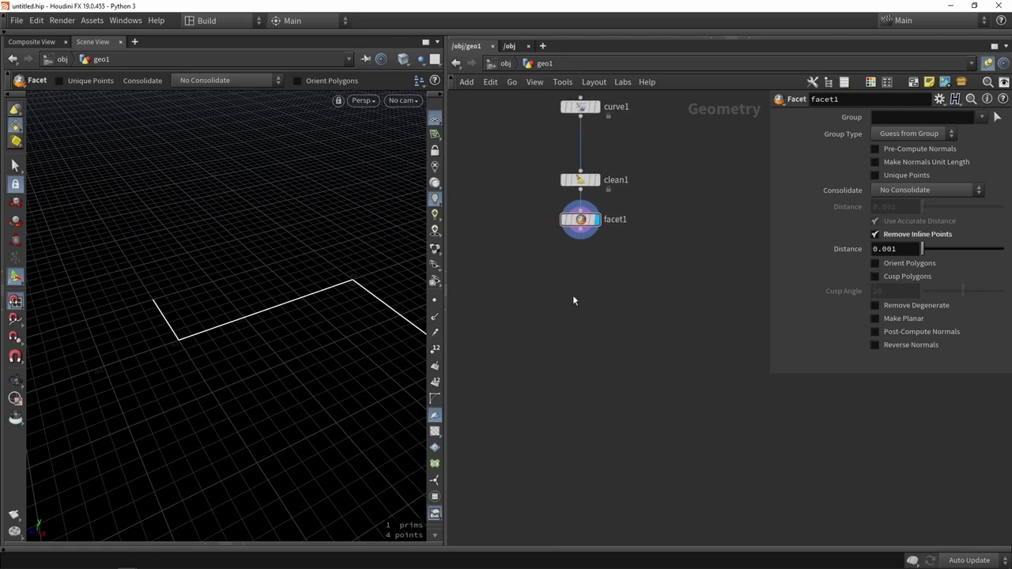
key("Tab")
type("beve")
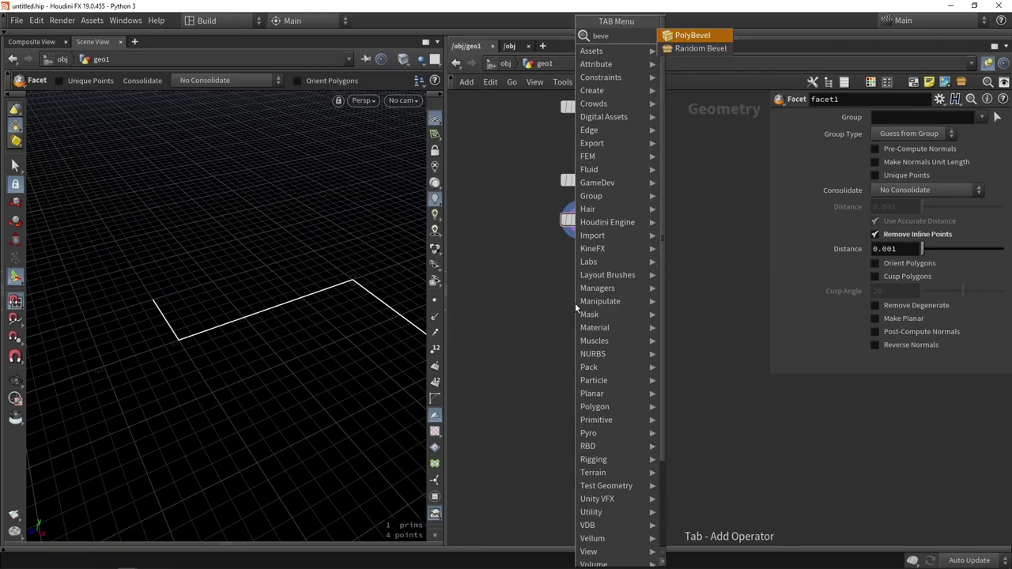
key("Return")
left_click(575, 303)
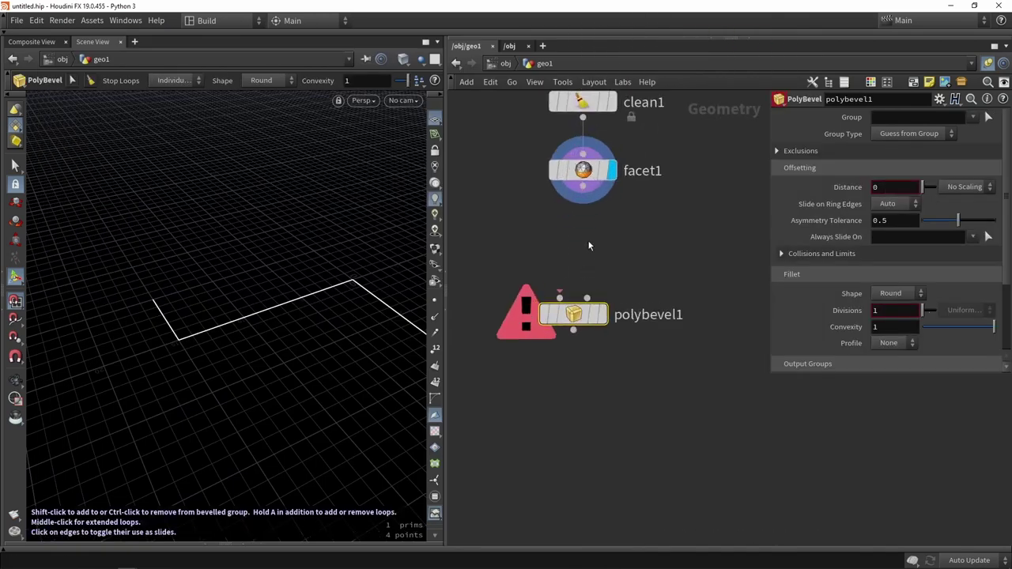
left_click_drag(586, 203, 571, 309)
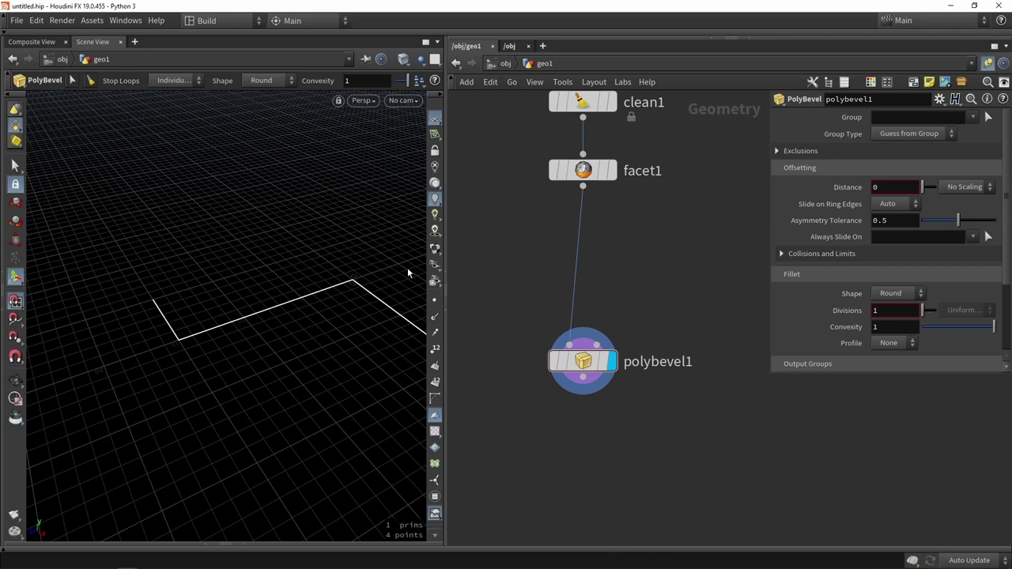
- Set the PolyBevel group type to Points, with a distance of 1.5 and 20 fillet divisions to round the polyline's corners
left_click(889, 135)
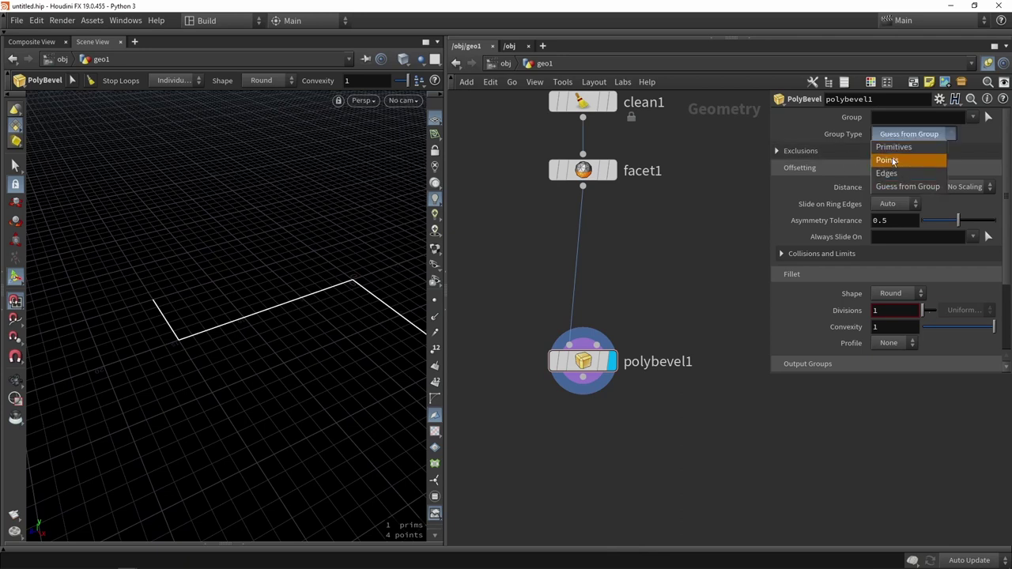
left_click(875, 159)
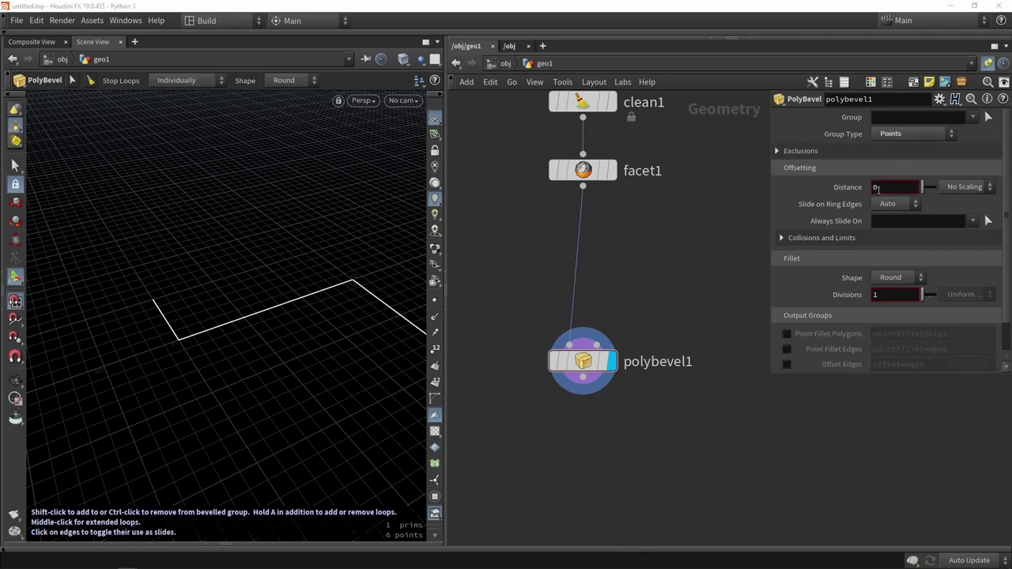
left_click_drag(878, 190, 847, 188)
type("1.5")
key("Return")
left_click_drag(190, 340, 231, 405, "alt")
key("Return")
scroll(198, 413, "up", 5, "alt")
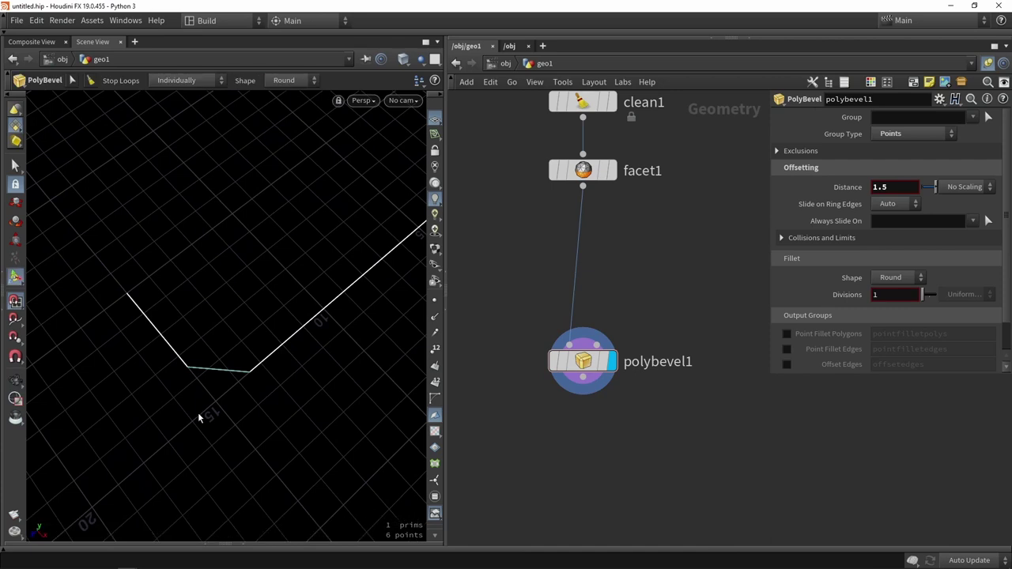
left_click_drag(922, 295, 971, 294)
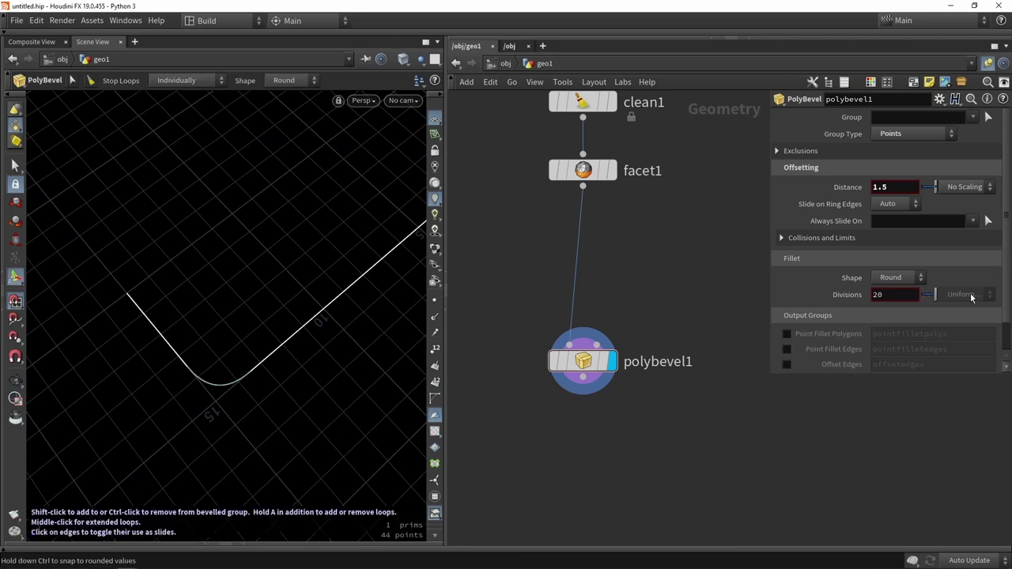
- Enable the Offset Points output group on polybevel1
middle_click_drag(717, 301, 727, 208)
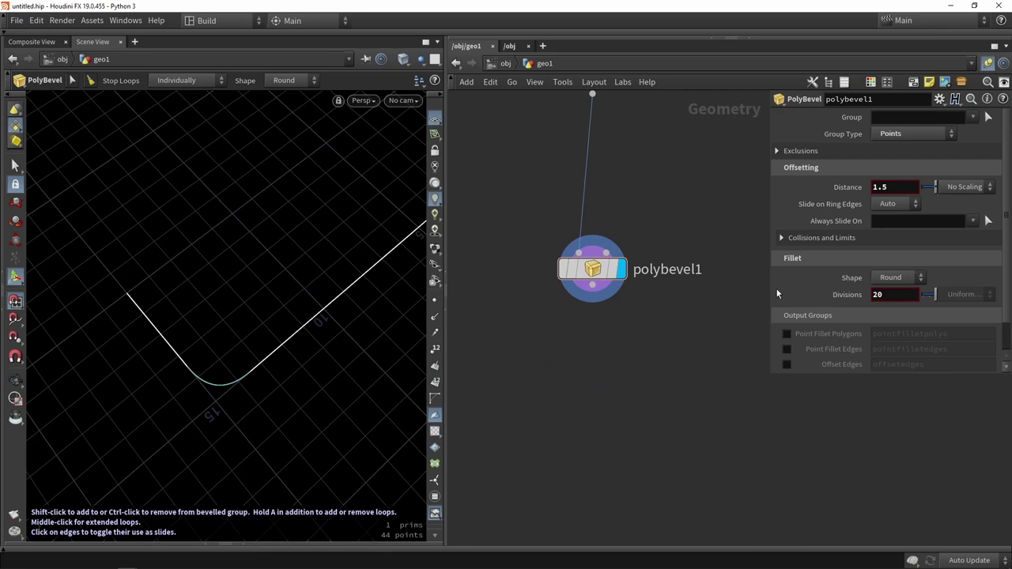
scroll(781, 293, "down", 2)
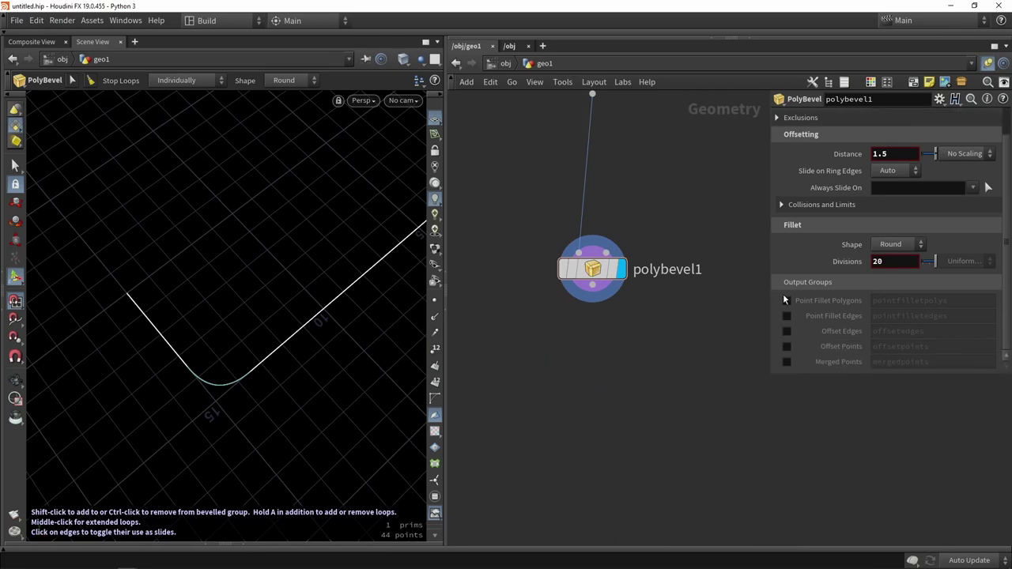
left_click(787, 346)
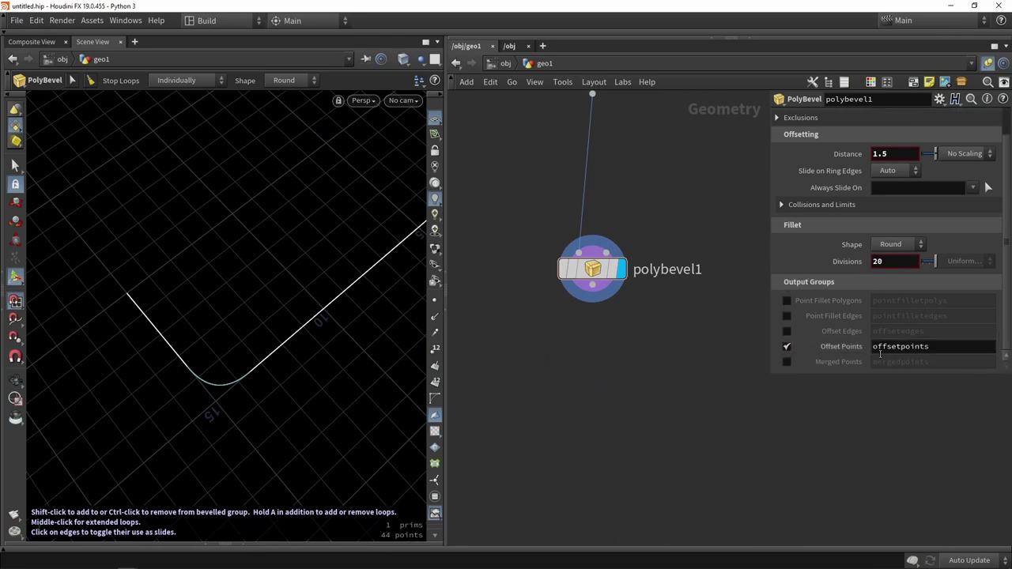
- Add a Convert Line node below polybevel1, connect polybevel1's output to it and display its result
middle_click_drag(590, 365, 588, 329)
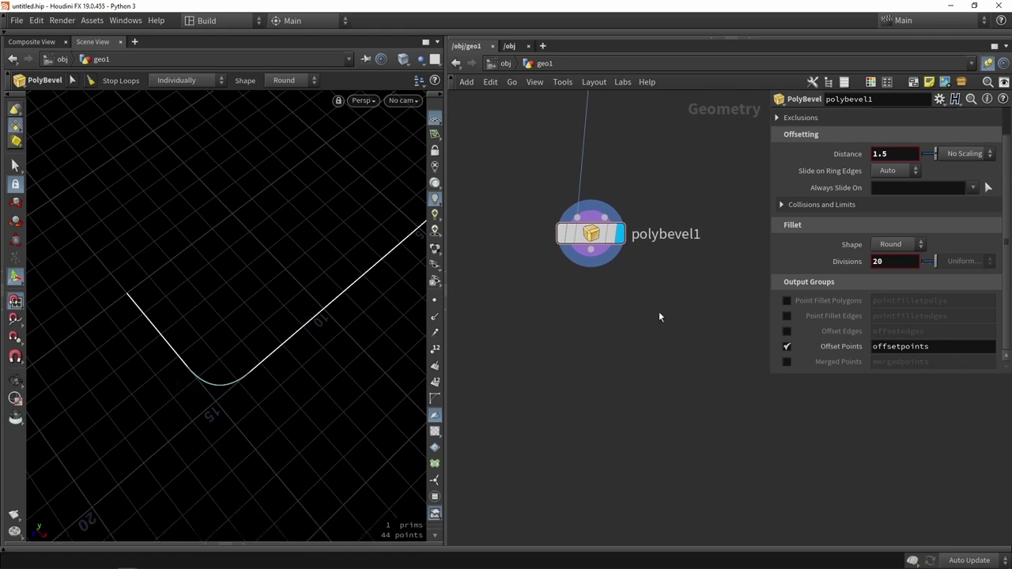
key("Tab")
type("conver")
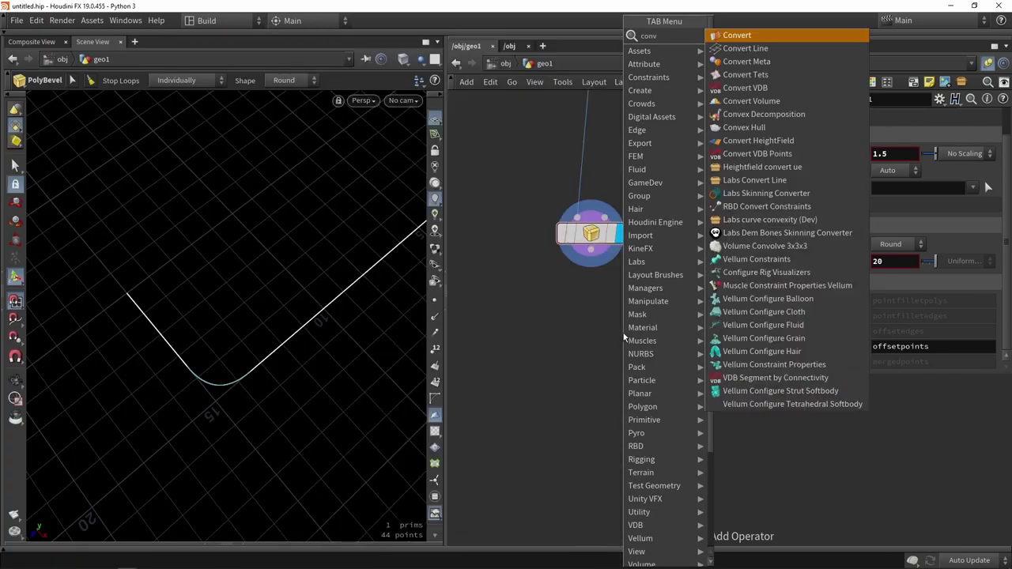
left_click(746, 48)
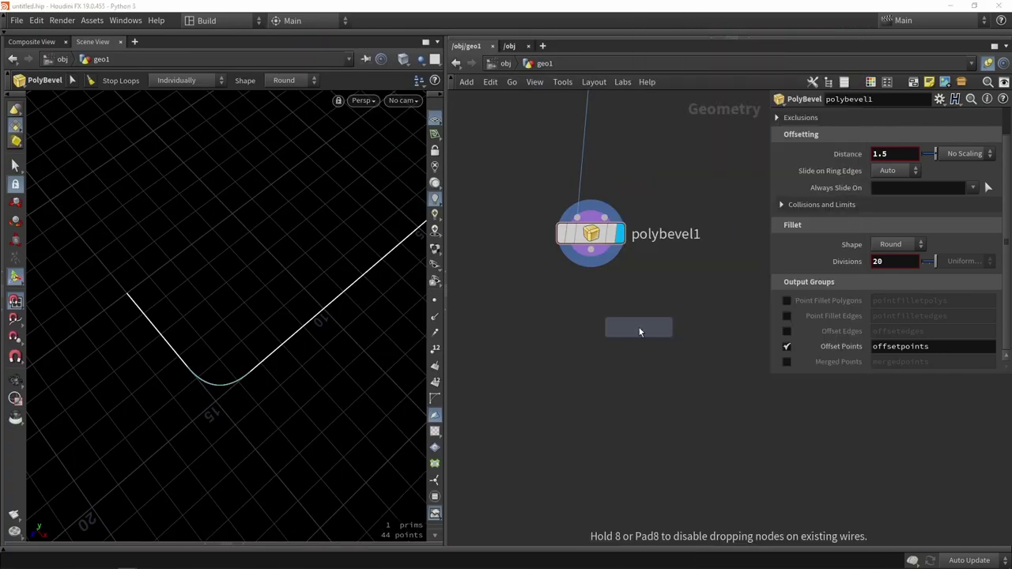
left_click(639, 329)
left_click_drag(589, 251, 576, 339)
left_click(654, 343)
- Compare the rounded corner's primitives with convertline1 bypassed and active, and align the node beneath polybevel1
scroll(180, 409, "up", 10)
middle_click_drag(277, 314, 235, 346)
scroll(236, 346, "down", 7)
scroll(288, 358, "up", 1)
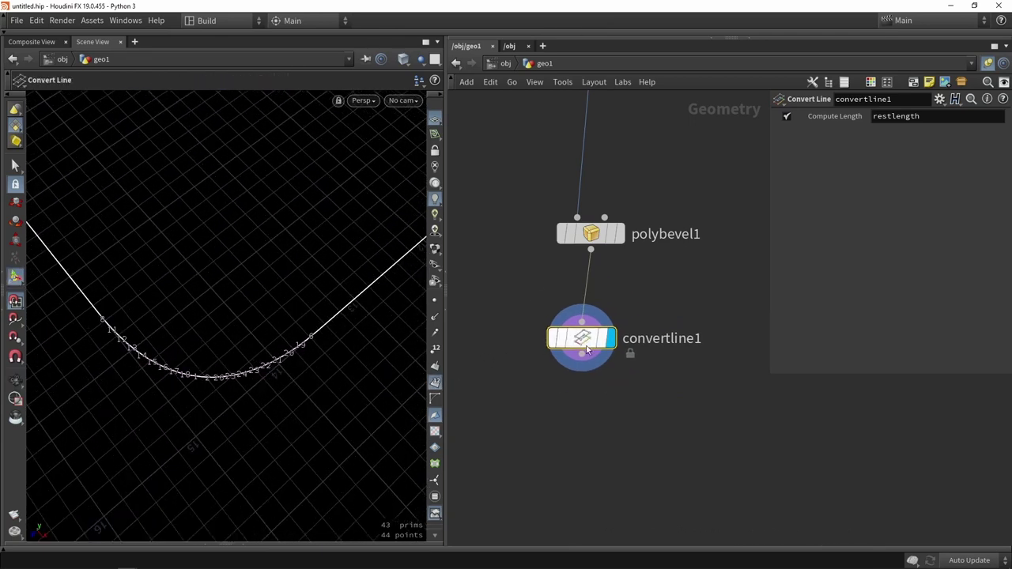
left_click(545, 304)
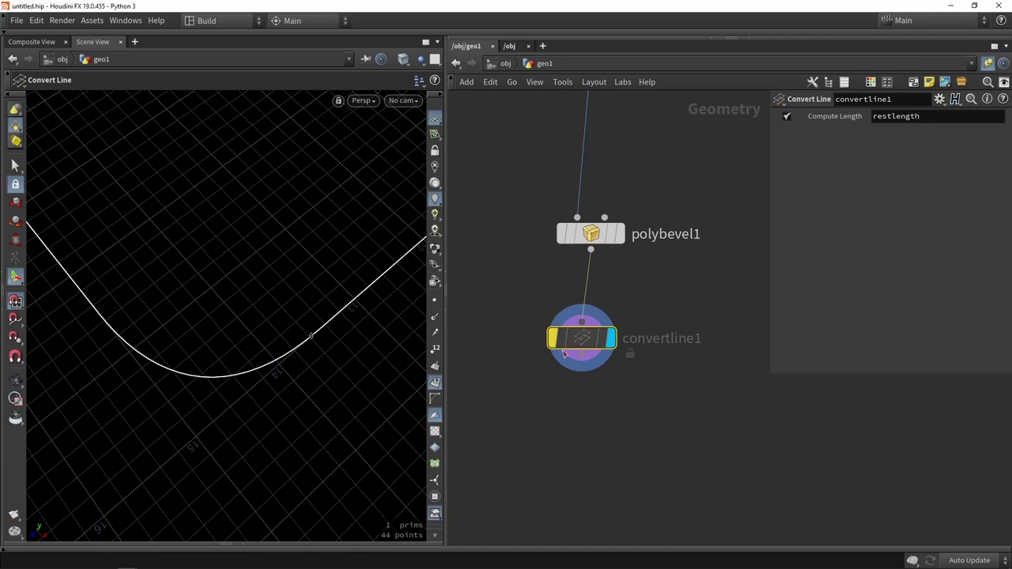
left_click(545, 304)
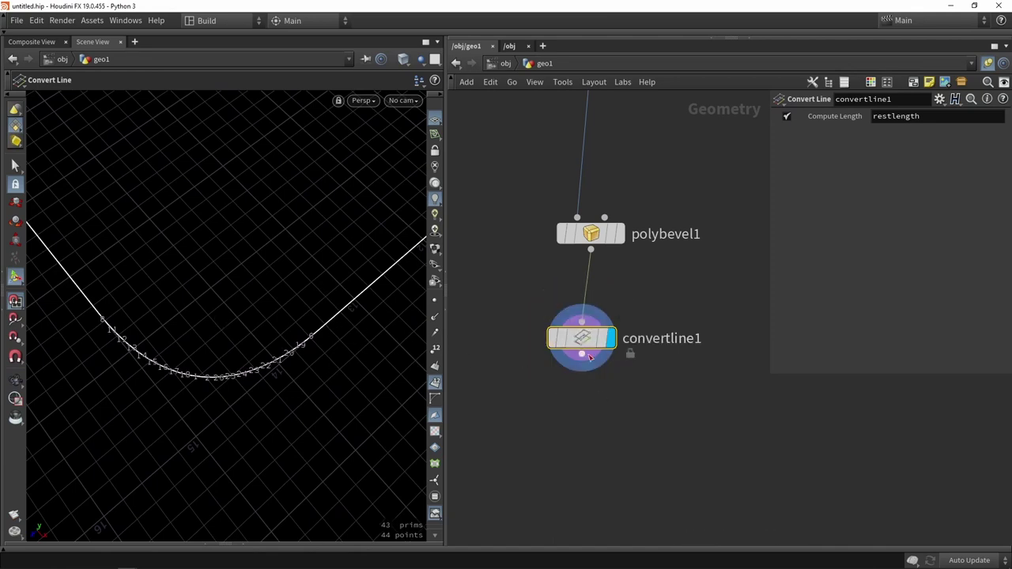
left_click_drag(589, 357, 597, 346)
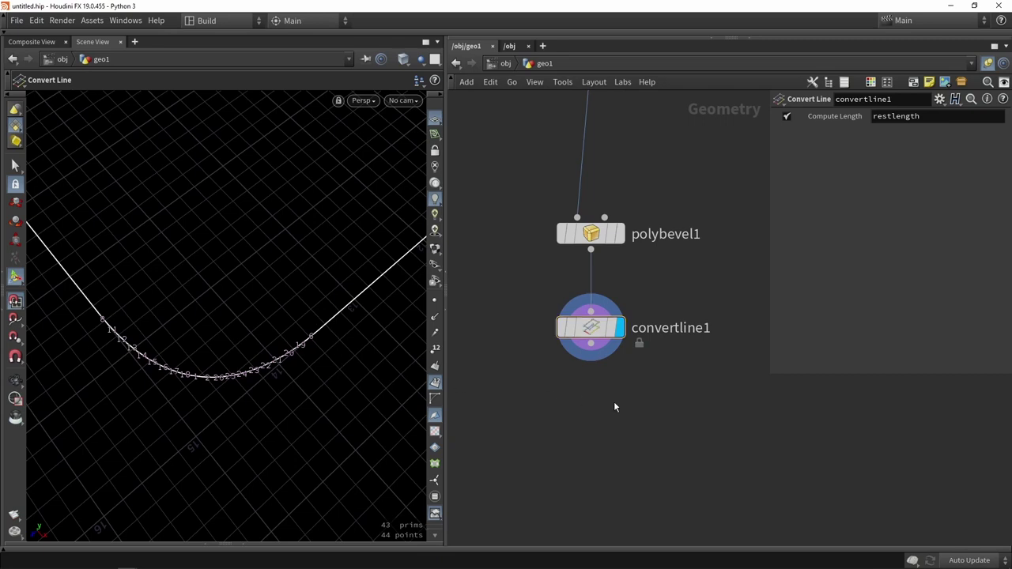
- Add a Group Promote node below convertline1, connect it to convertline1's output and display its result
key("Tab")
type("group p")
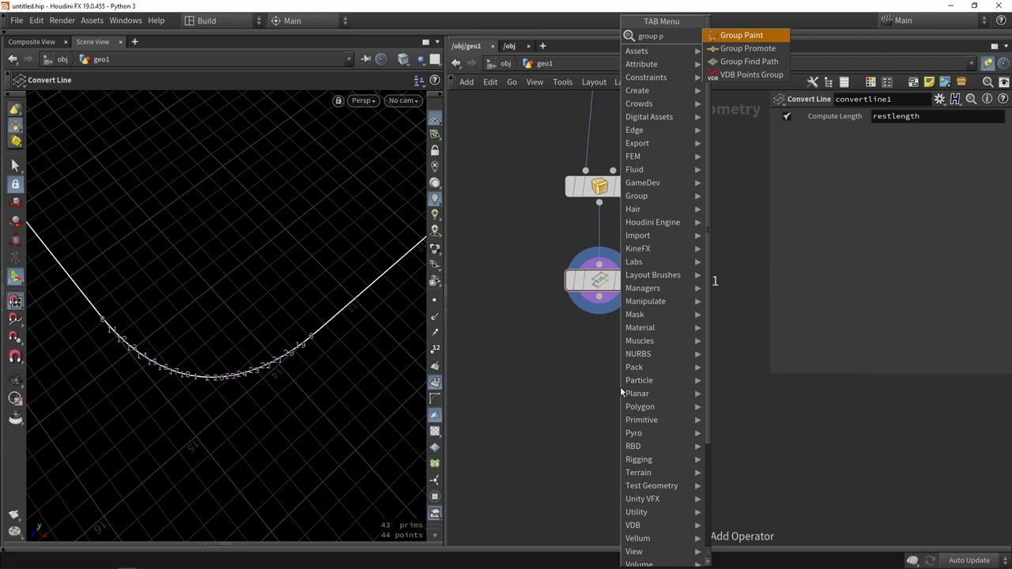
left_click(766, 48)
left_click(668, 377)
left_click_drag(599, 297, 615, 355)
left_click(698, 378)
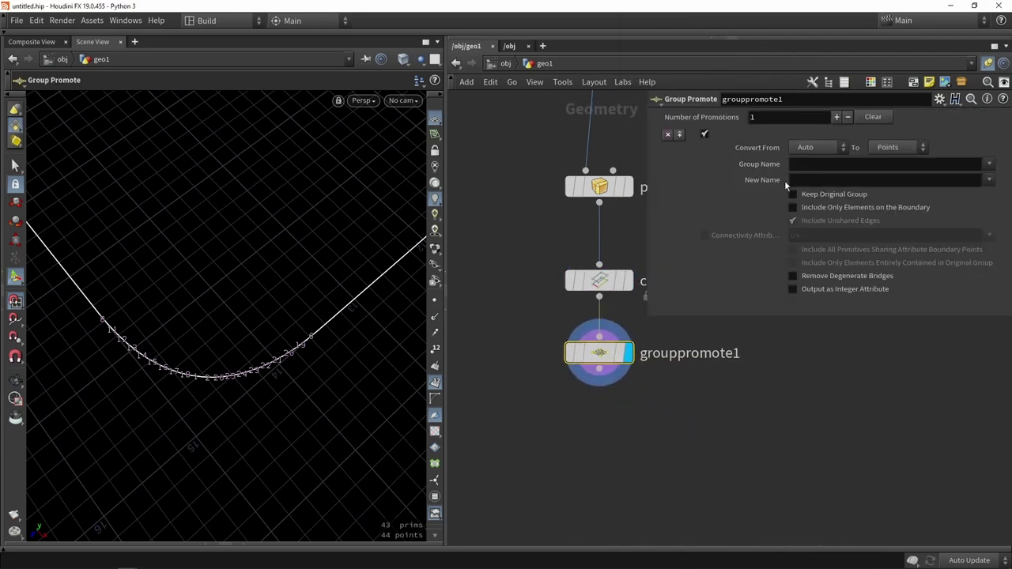
- Promote the offsetpoints group to Primitives and turn off the primitive numbers in the viewport
left_click(988, 165)
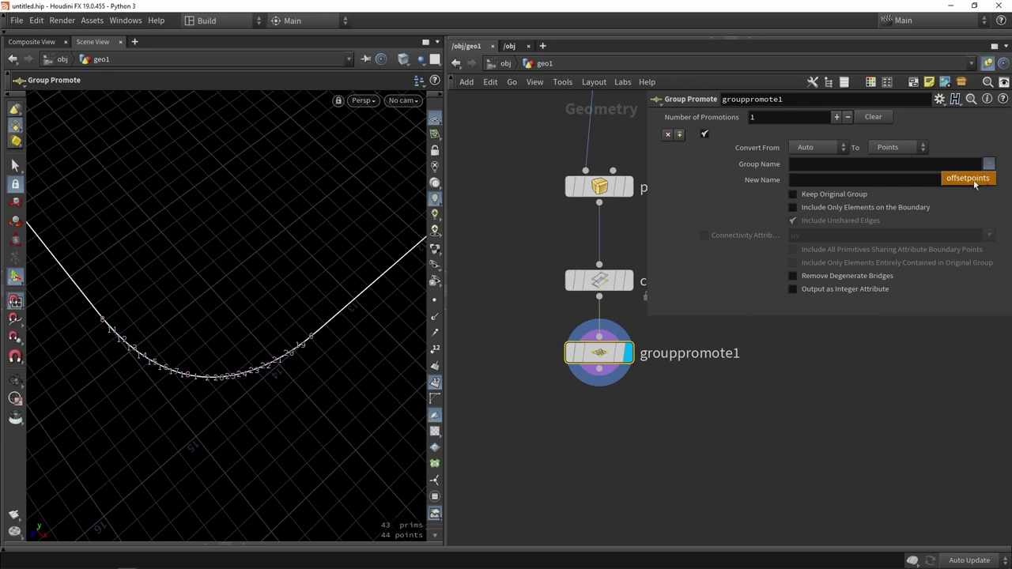
left_click(980, 177)
left_click(884, 150)
left_click(888, 161)
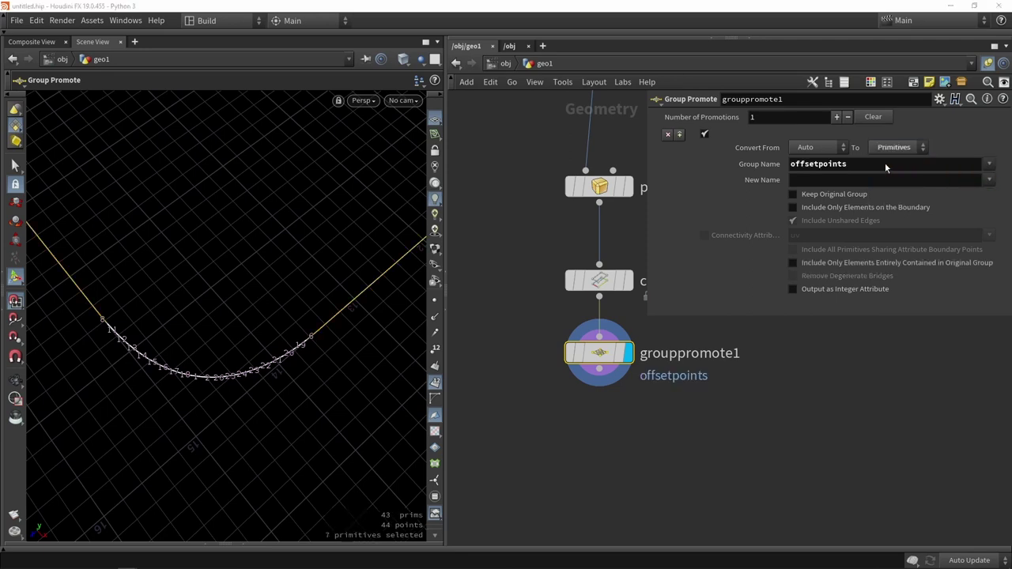
left_click(435, 382)
scroll(267, 330, "down", 5, "alt")
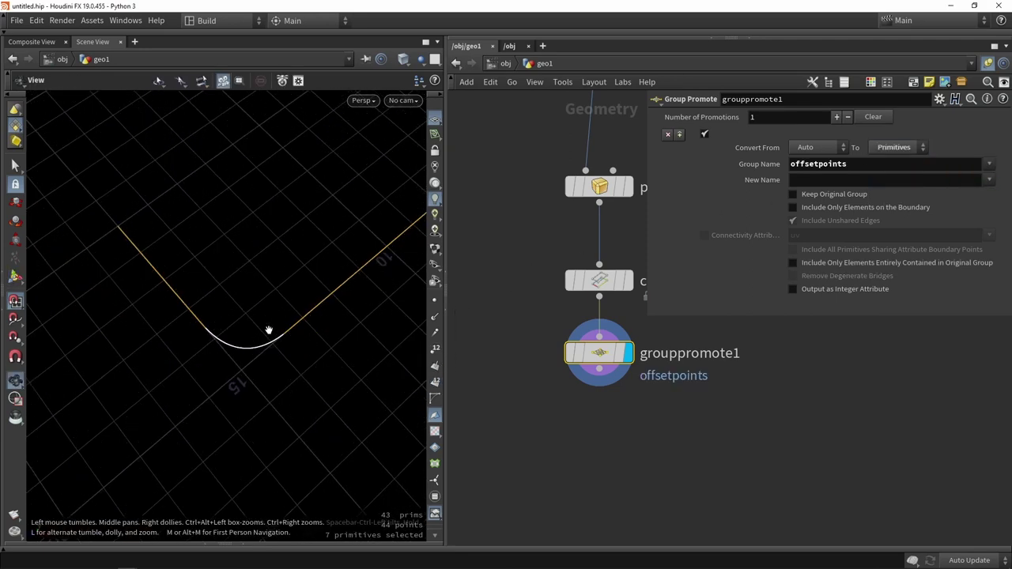
left_click_drag(285, 295, 191, 314)
key("Return")
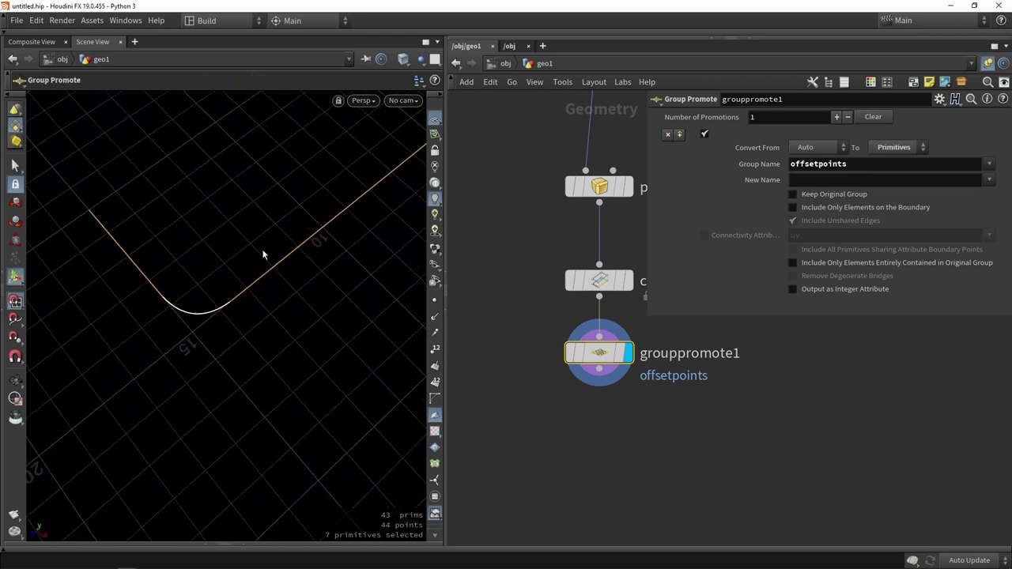
- Add a Labs Group Invert node below grouppromote1, display its result and set its Primitive Groups to offsetpoints
middle_click_drag(629, 454, 594, 431)
left_click(596, 439)
key("Tab")
type("i")
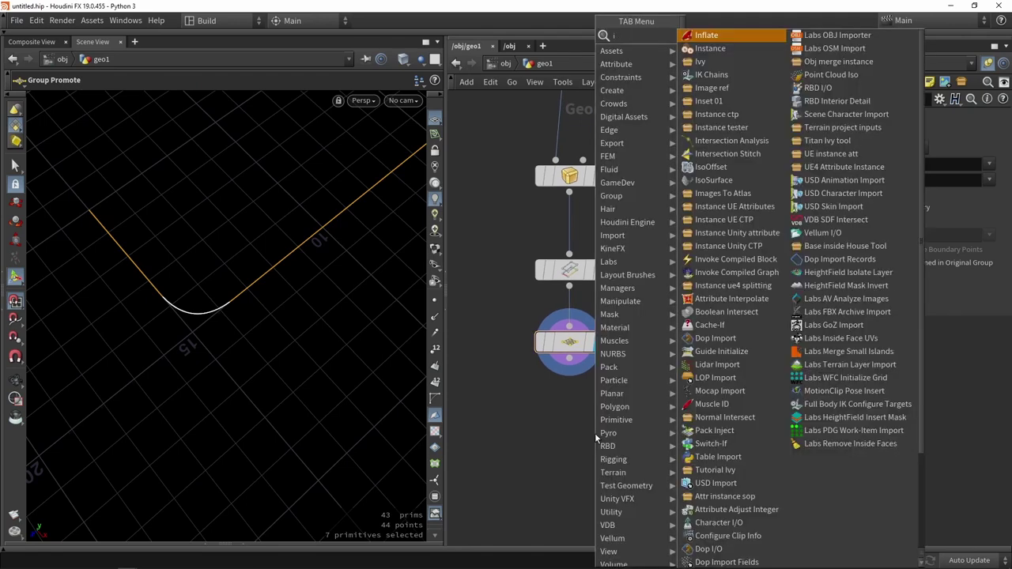
type("nvert grou")
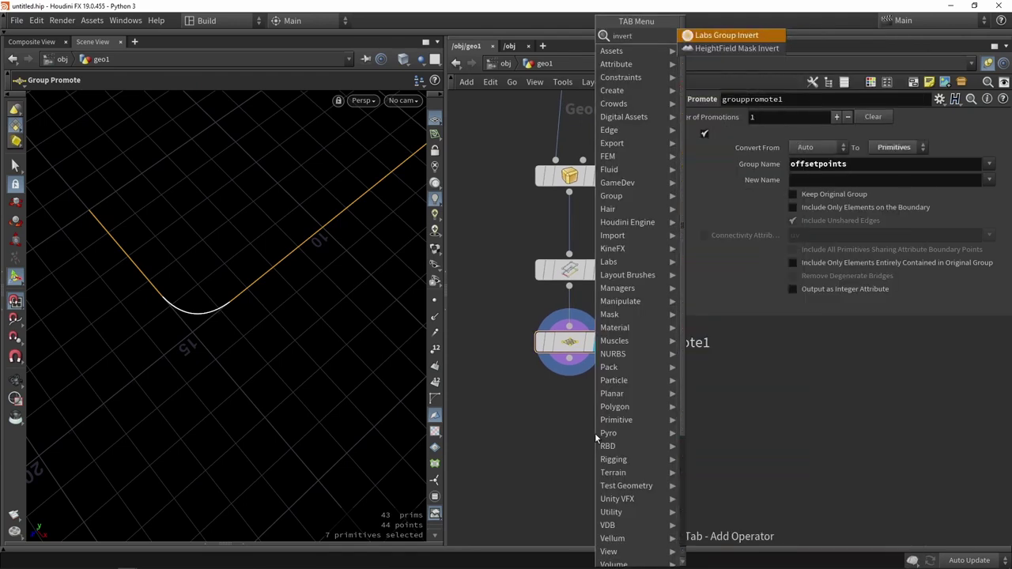
key("Return")
left_click(595, 432)
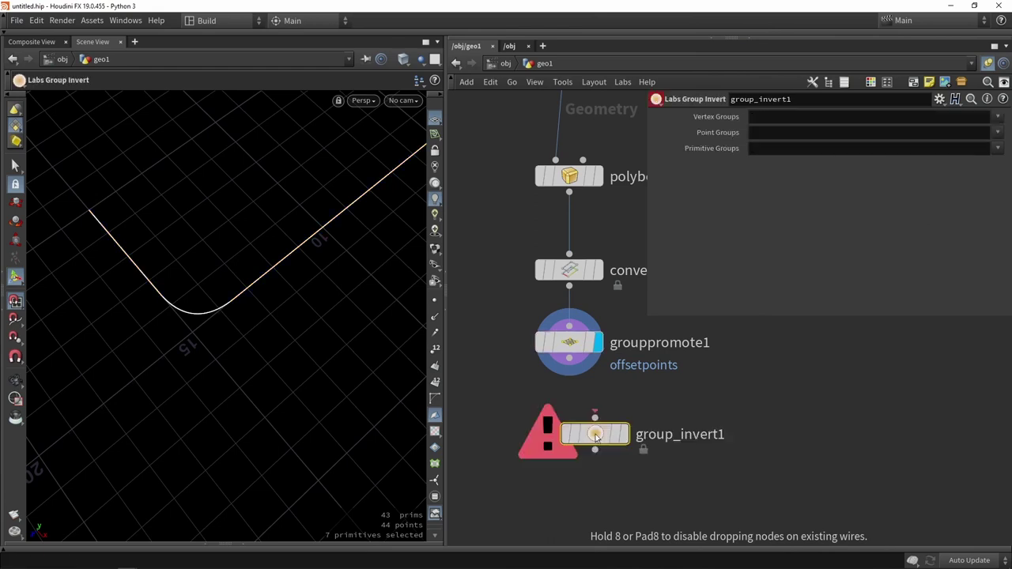
scroll(595, 434, "up", 3)
left_click(649, 448)
left_click_drag(632, 448, 595, 414)
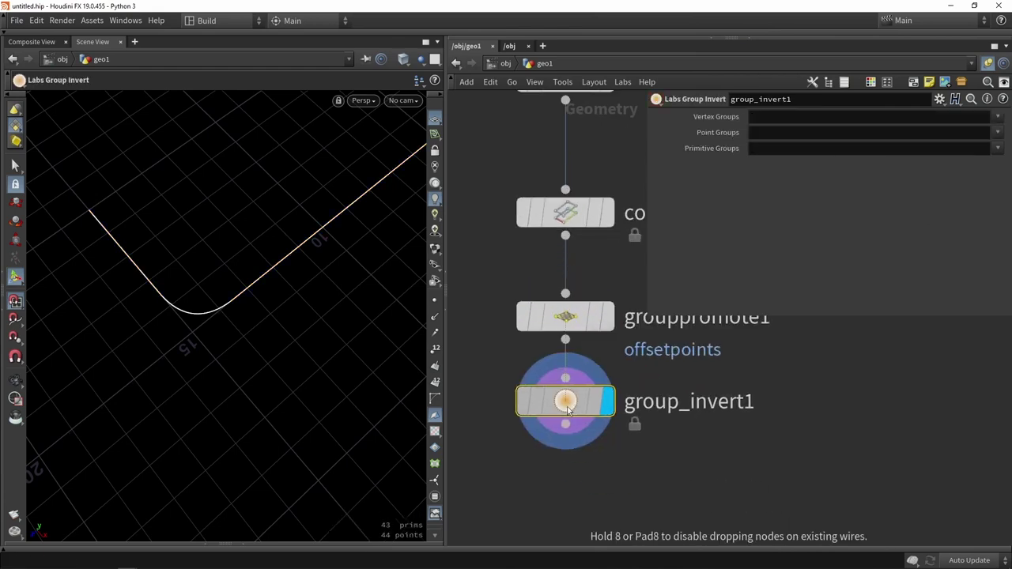
left_click(997, 147)
left_click(984, 164)
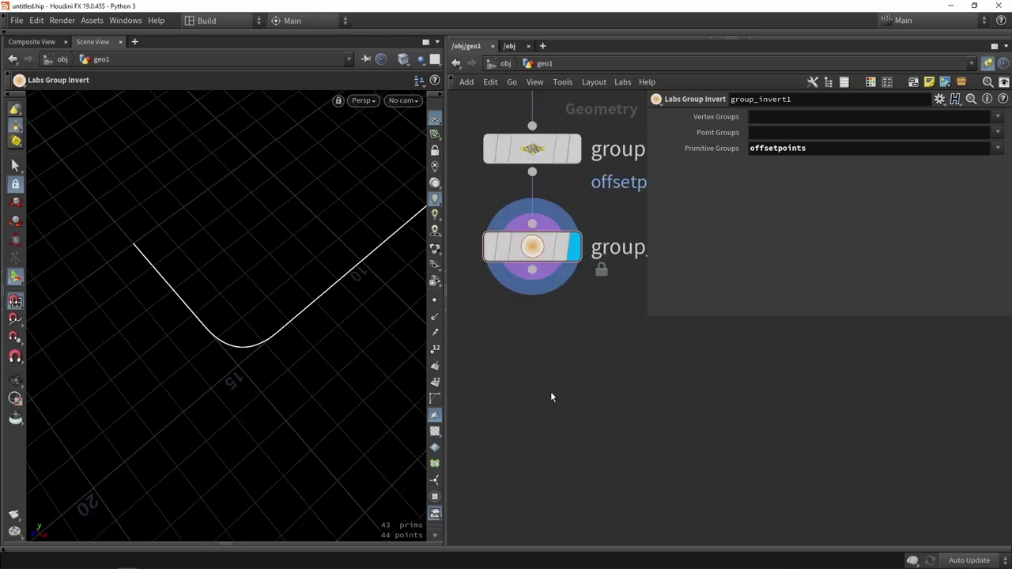
- Add a Split node below group_invert1, display its result and set its group to offsetpoints
key("Tab")
type("split")
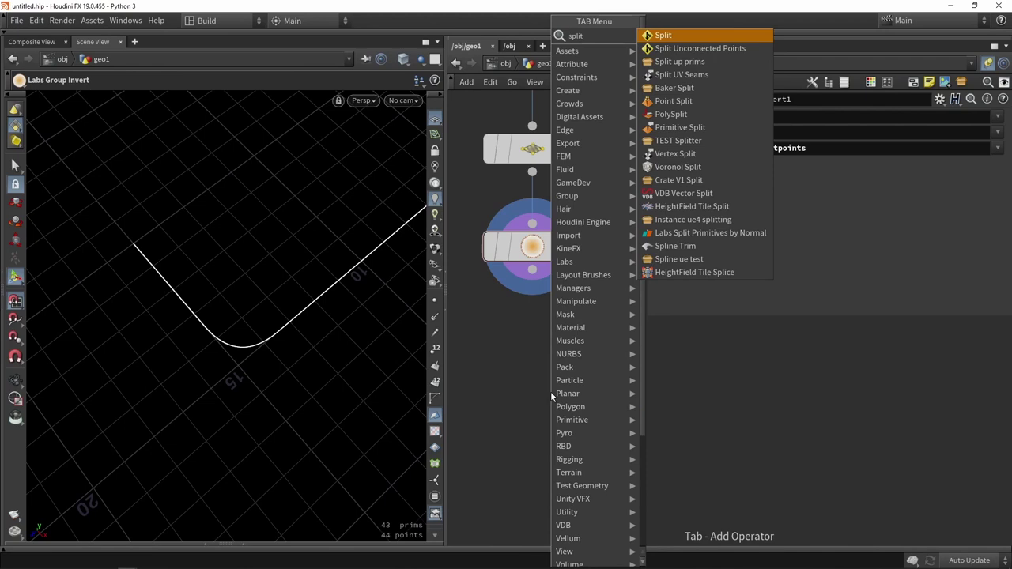
left_click(663, 35)
left_click_drag(532, 354, 542, 451)
key("r")
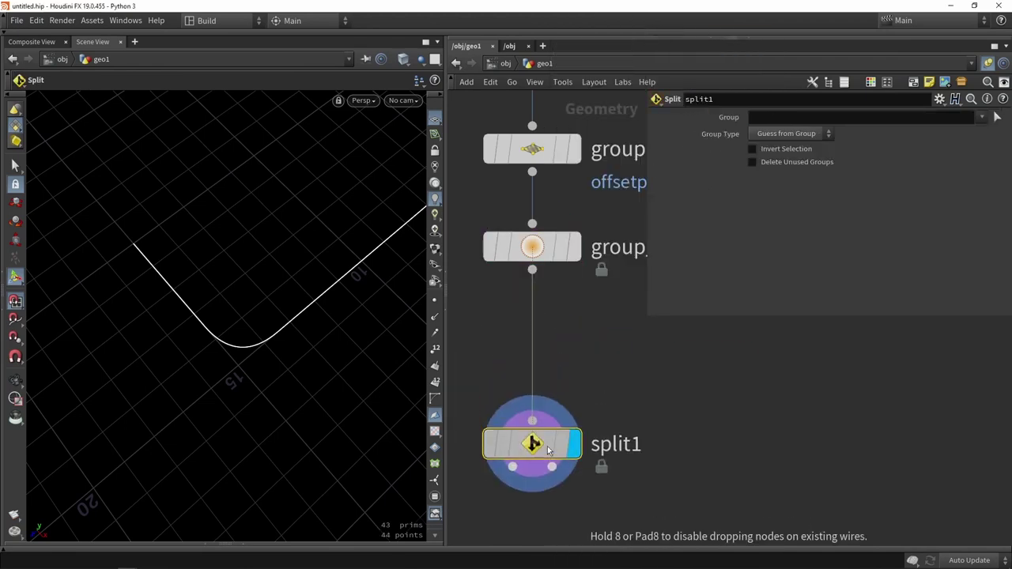
left_click(979, 119)
left_click(963, 133)
- Switch the display back to group_invert1 and turn on point display in the viewport
left_click(585, 297)
scroll(292, 337, "up", 5)
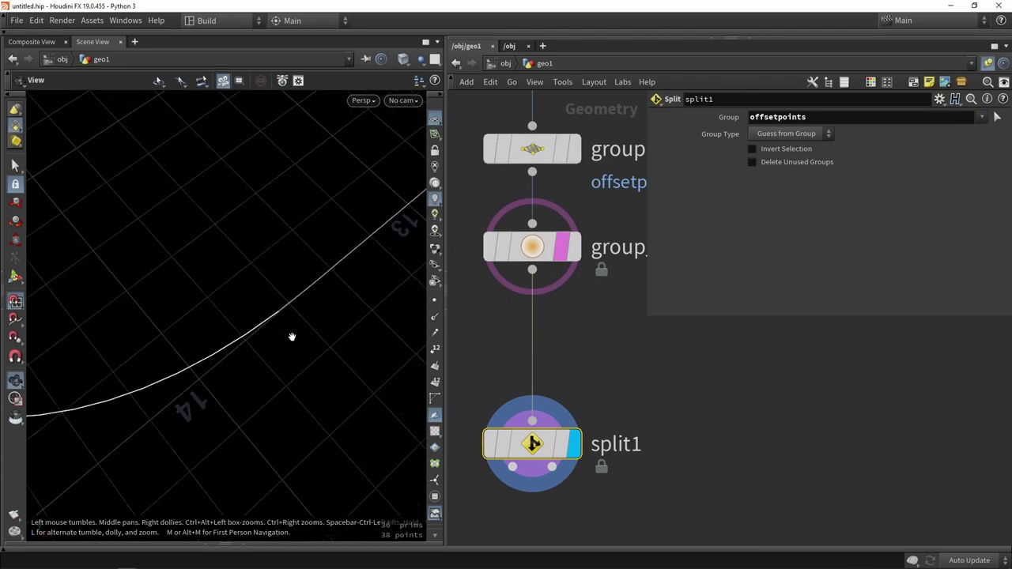
left_click(584, 297)
left_click(585, 197)
left_click(535, 255)
left_click(534, 252)
left_click(434, 300)
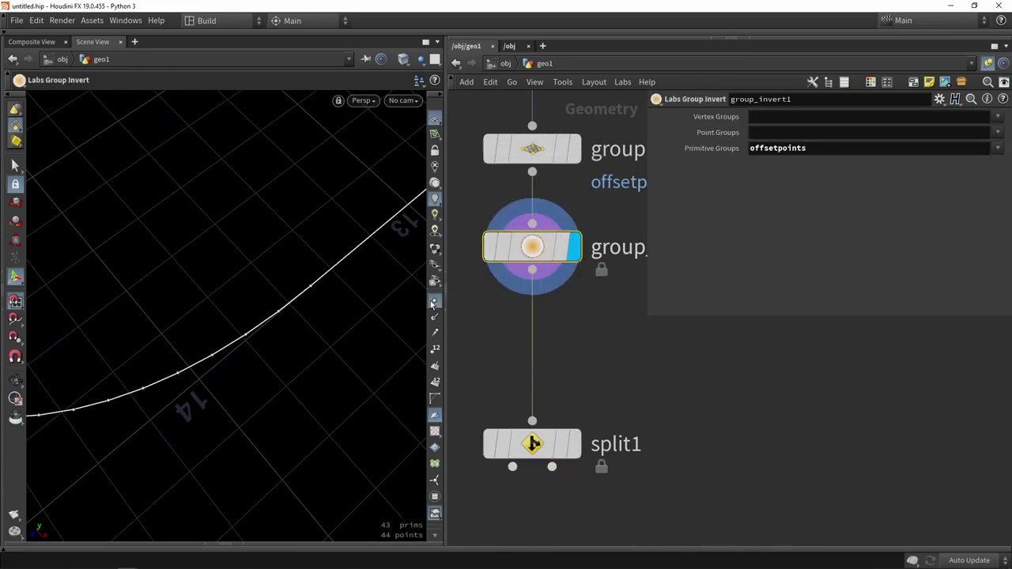
- Compare the grouppromote1 and group_invert1 results where the rounded corner meets the straight segment
left_click(575, 158)
left_click(535, 154)
middle_click_drag(370, 200, 195, 447, "alt")
left_click_drag(194, 447, 296, 278)
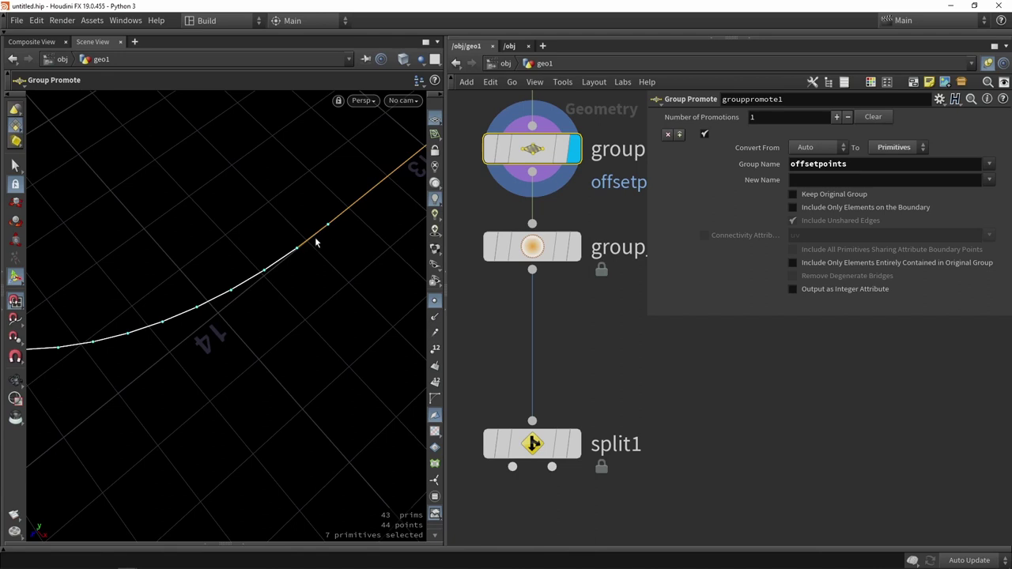
left_click(575, 348)
middle_click_drag(576, 348, 560, 338)
left_click(559, 238)
left_click(537, 242)
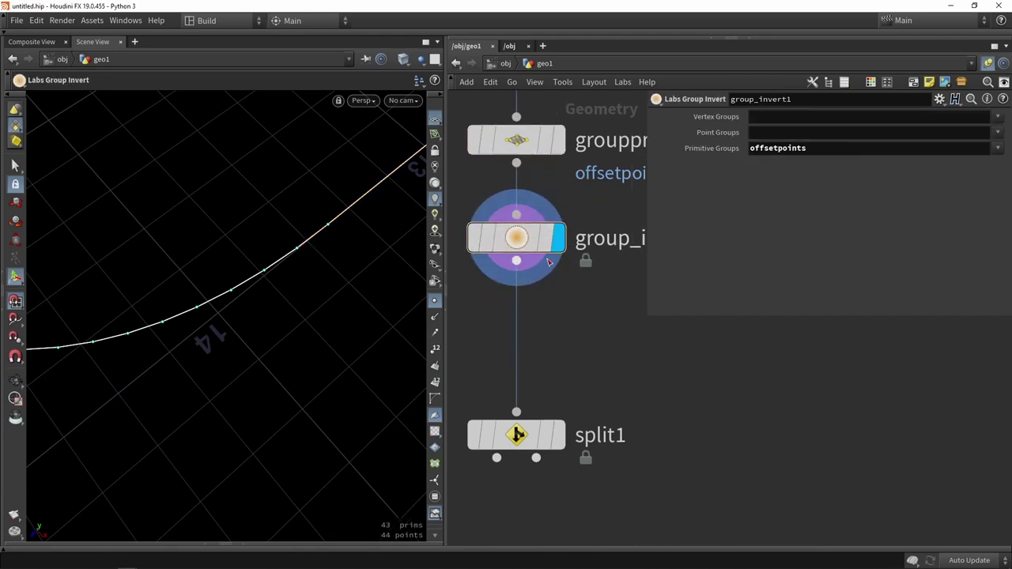
- Insert a Group Expand node between group_invert1 and split1 and display its result
left_click_drag(516, 434, 516, 482)
key("Tab")
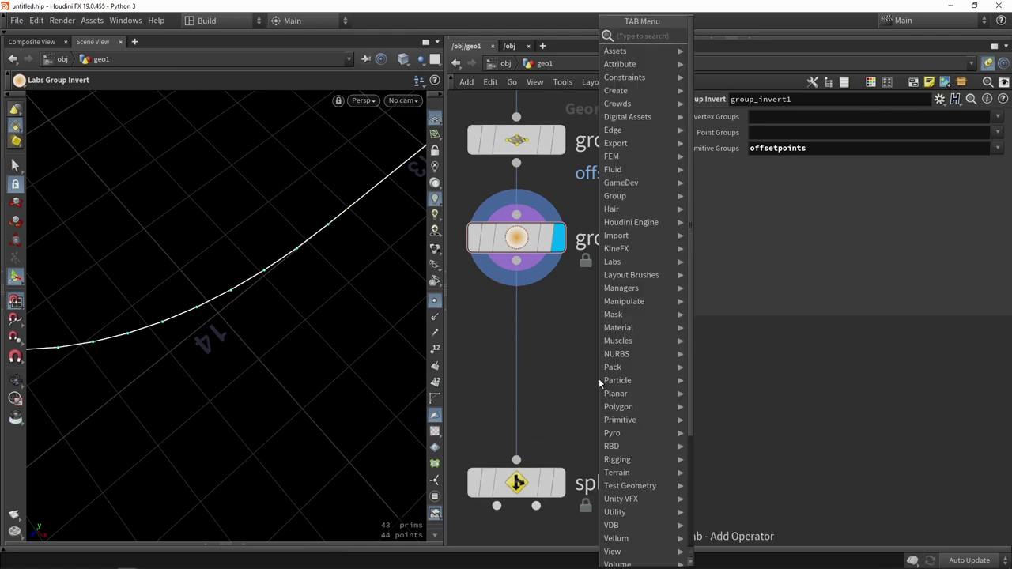
type("expand")
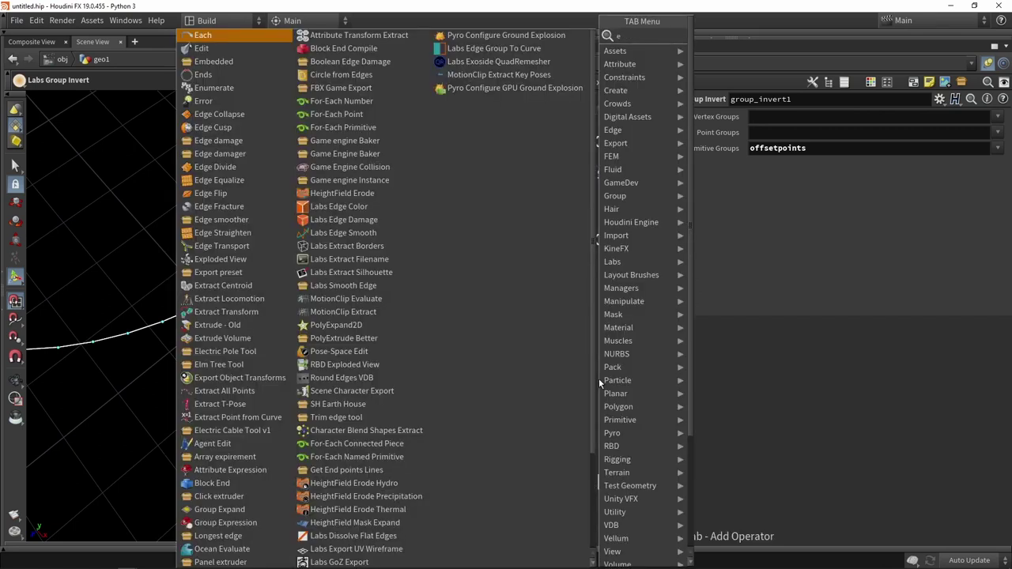
key("Return")
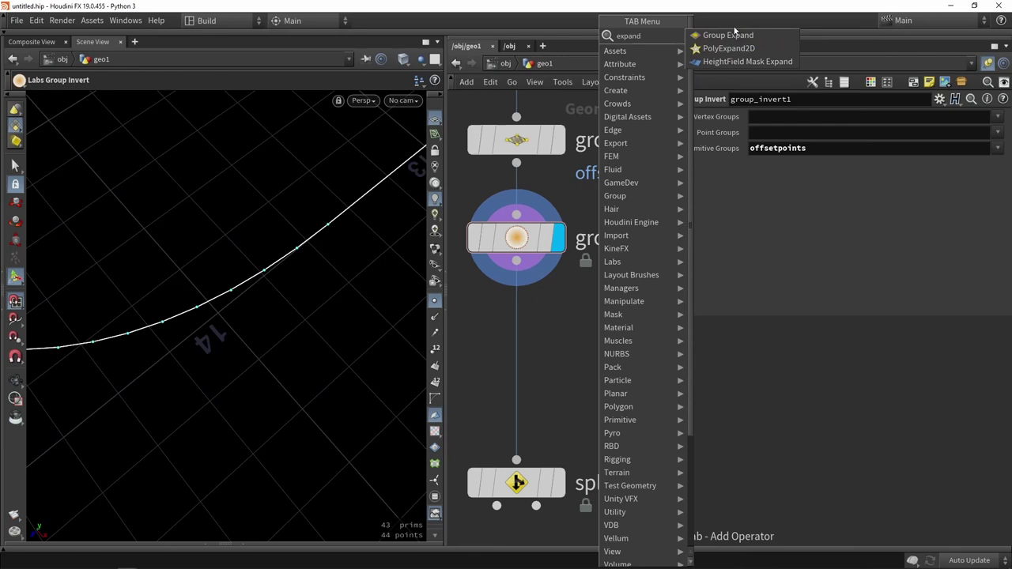
left_click(574, 365)
left_click(516, 344)
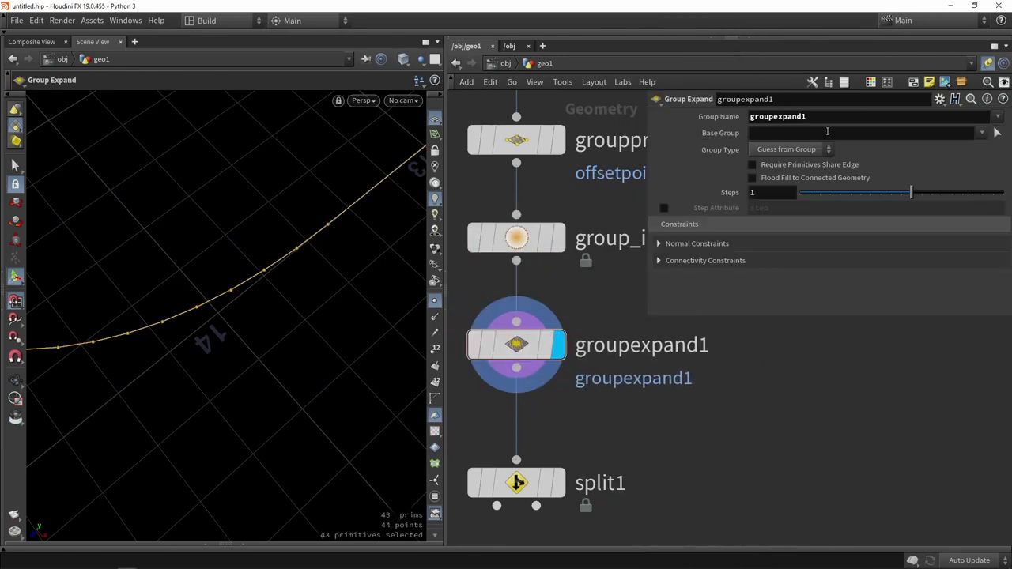
- Set the Group Expand base group to offsetpoints and try varying its Steps, ending at 1
left_click(981, 133)
left_click(972, 151)
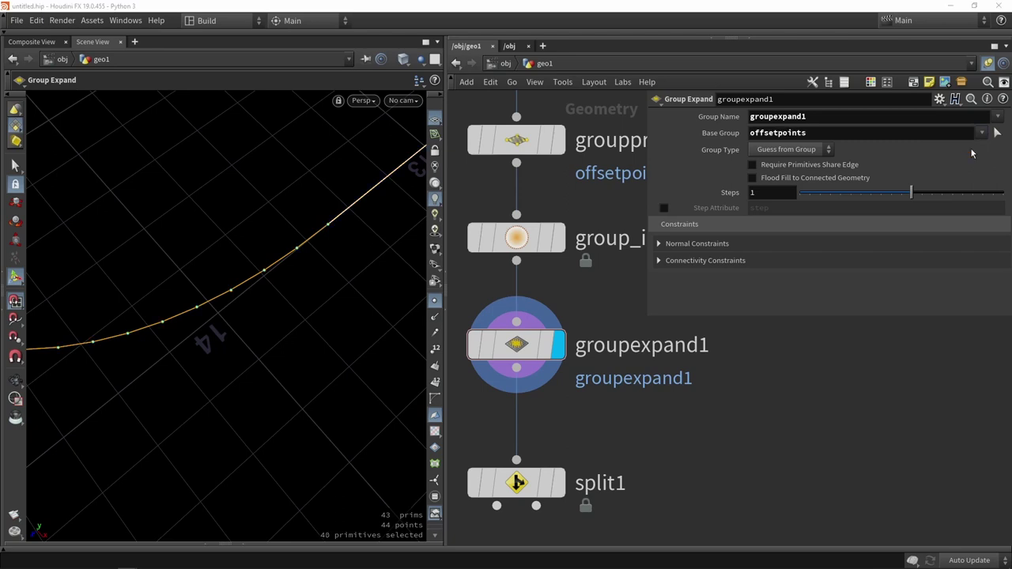
left_click_drag(912, 191, 776, 219)
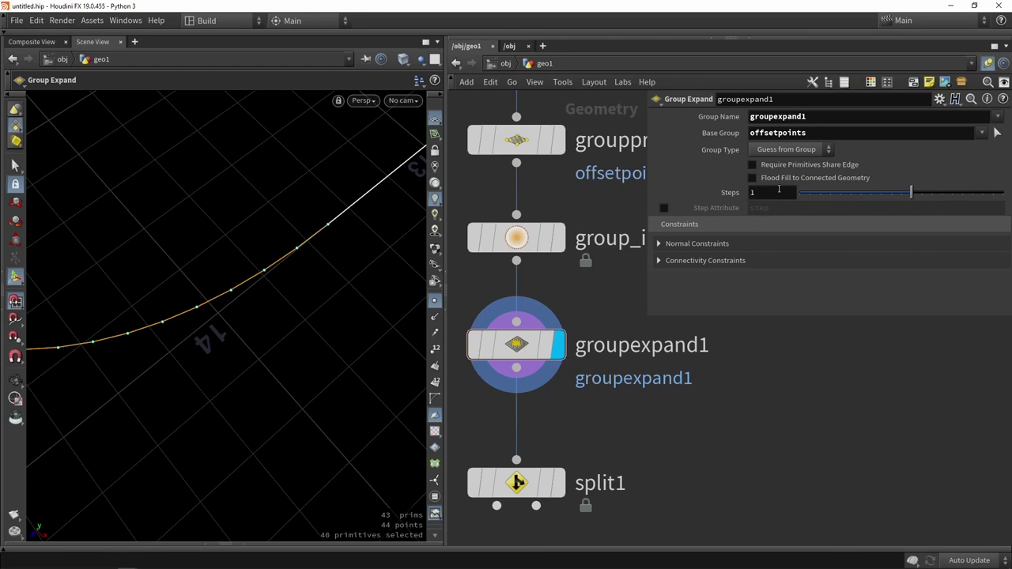
- Display split1, set its Group to groupexpand1, and compare its output with the groupexpand1 node
middle_click_drag(579, 417, 577, 370)
left_click(556, 435)
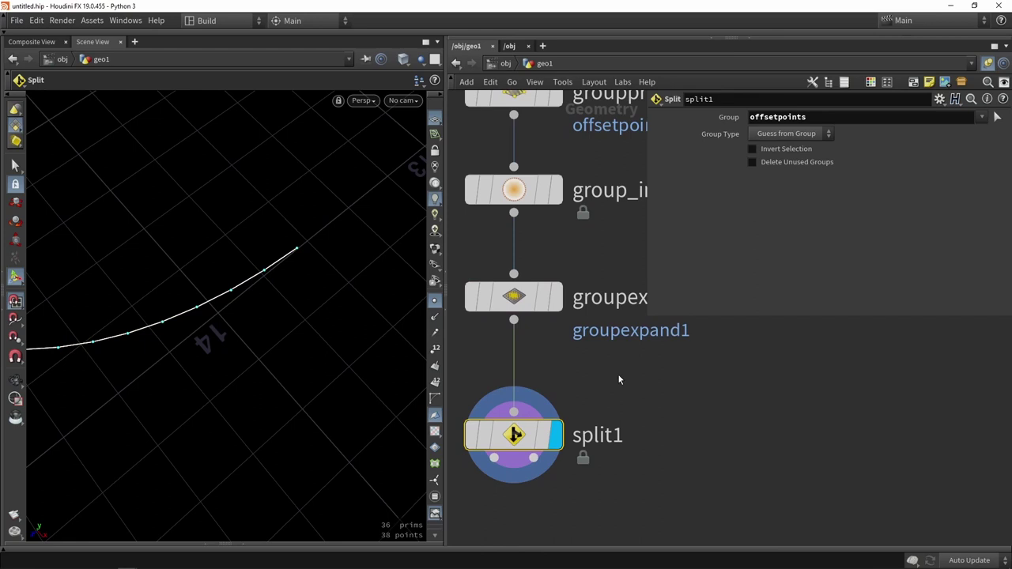
middle_click(818, 116, "ctrl")
left_click(983, 119)
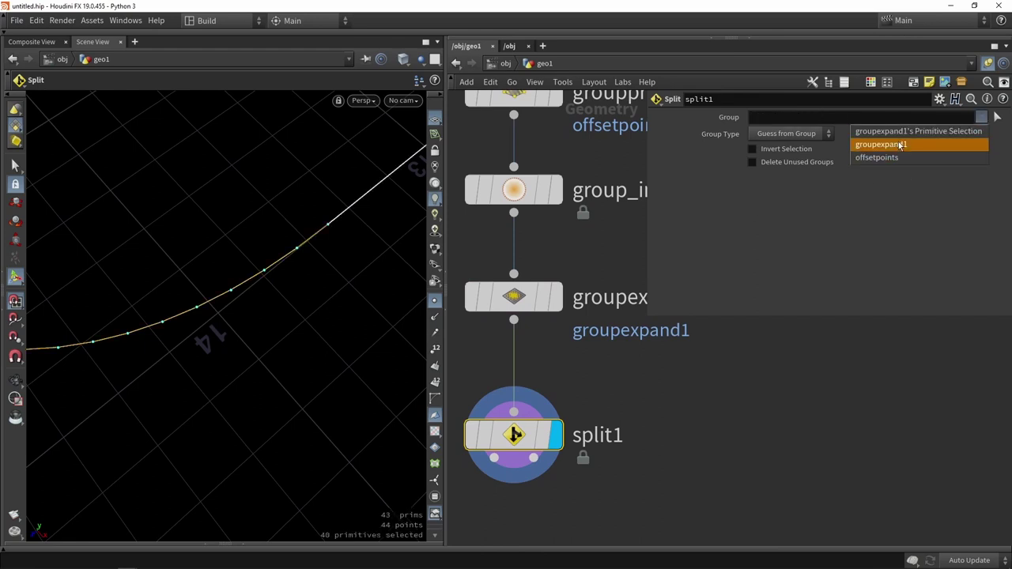
left_click(860, 147)
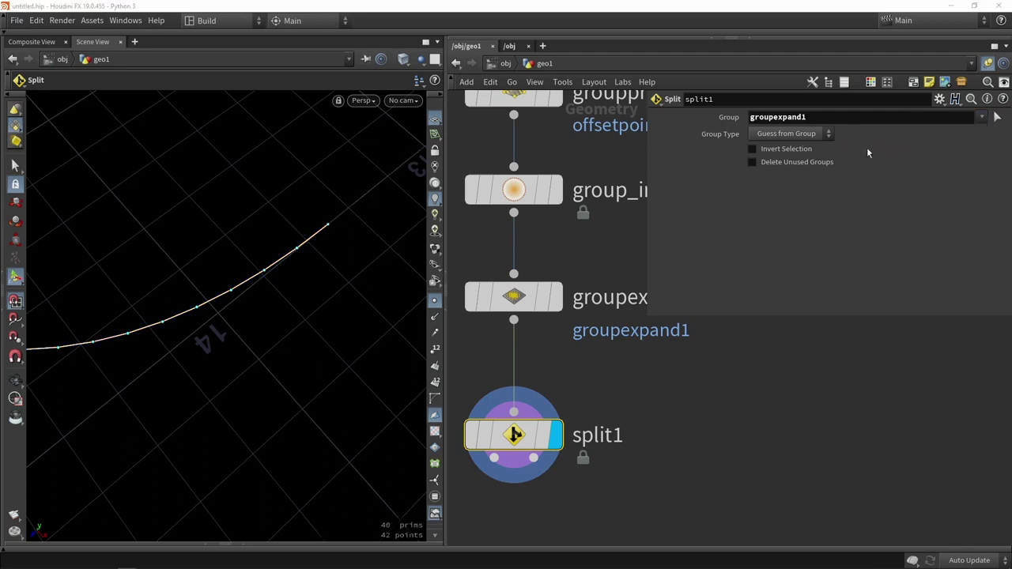
left_click(513, 297)
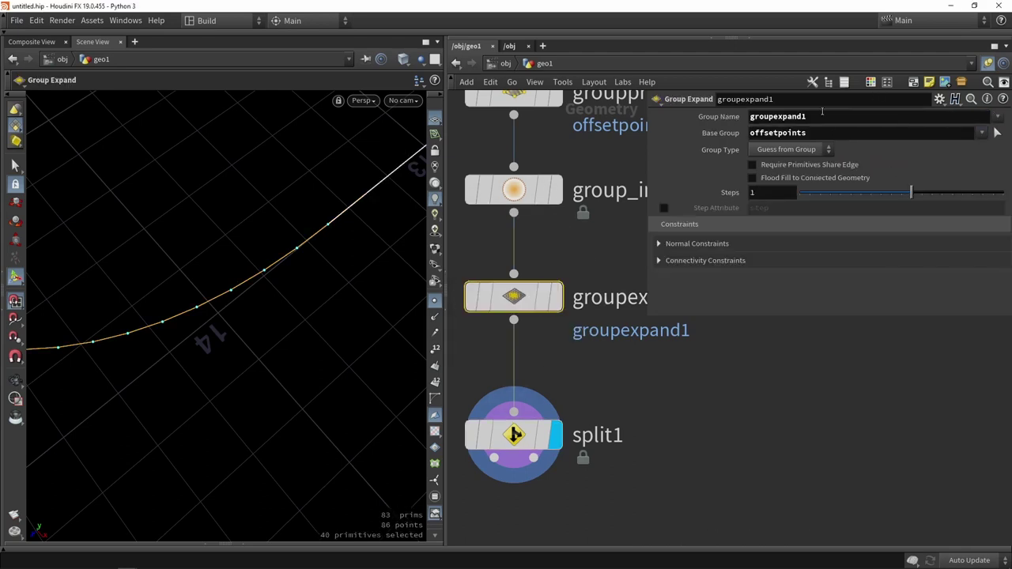
left_click(515, 431)
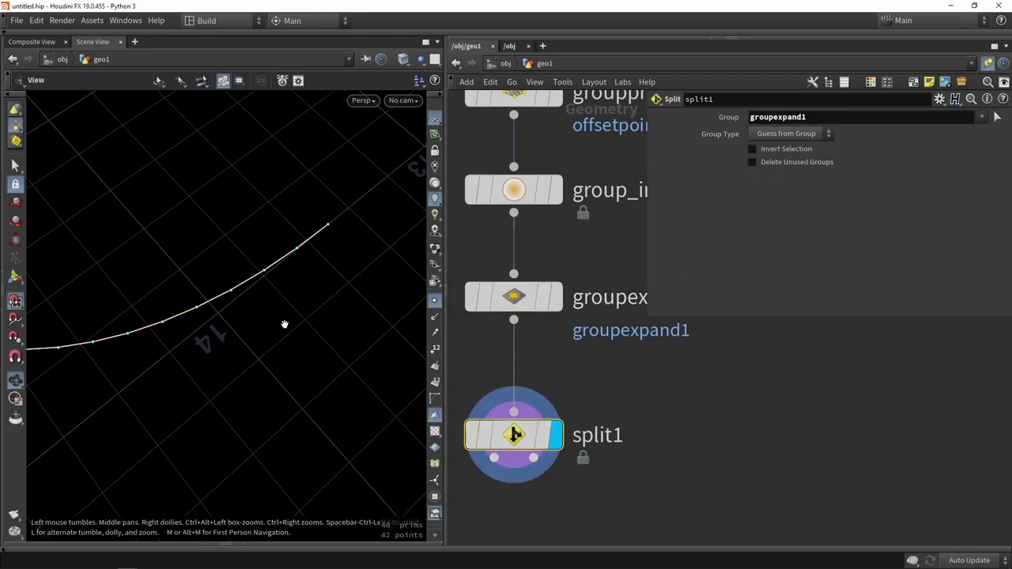
key("Return")
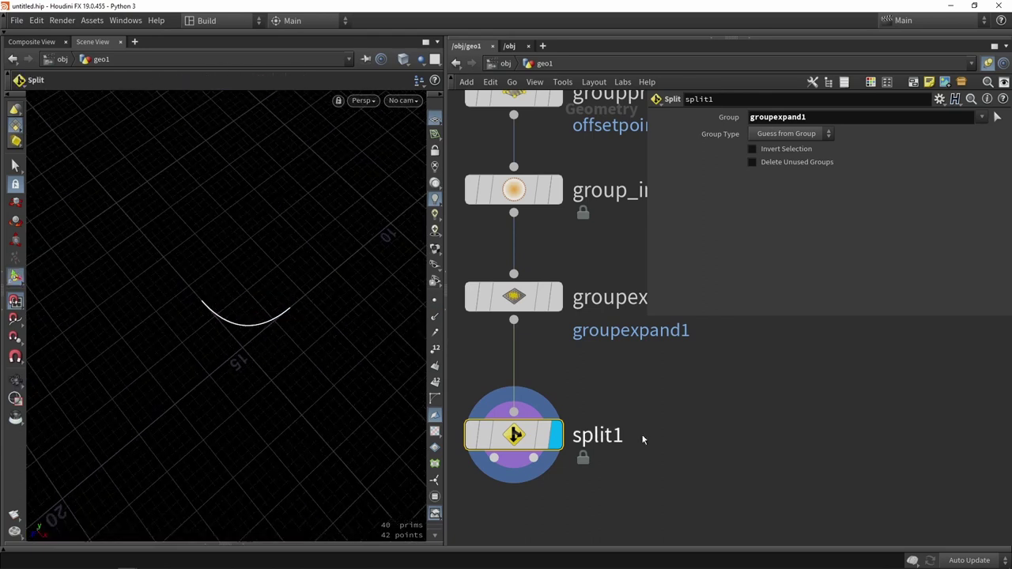
- Enable Invert Selection on split1 to output the straight segments and view them in perspective
scroll(664, 411, "down", 5)
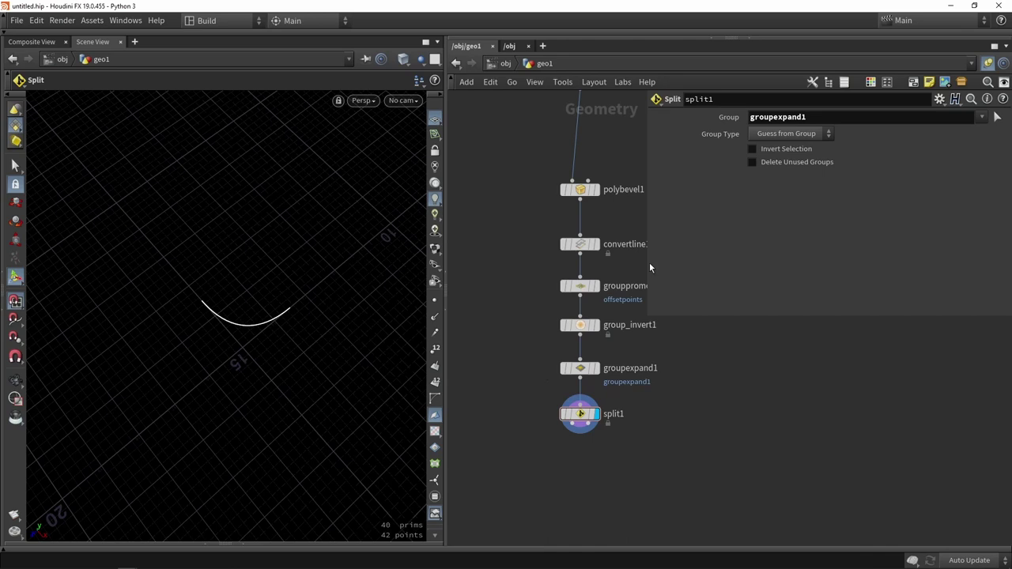
left_click_drag(173, 358, 116, 361, "alt")
scroll(116, 361, "down", 3)
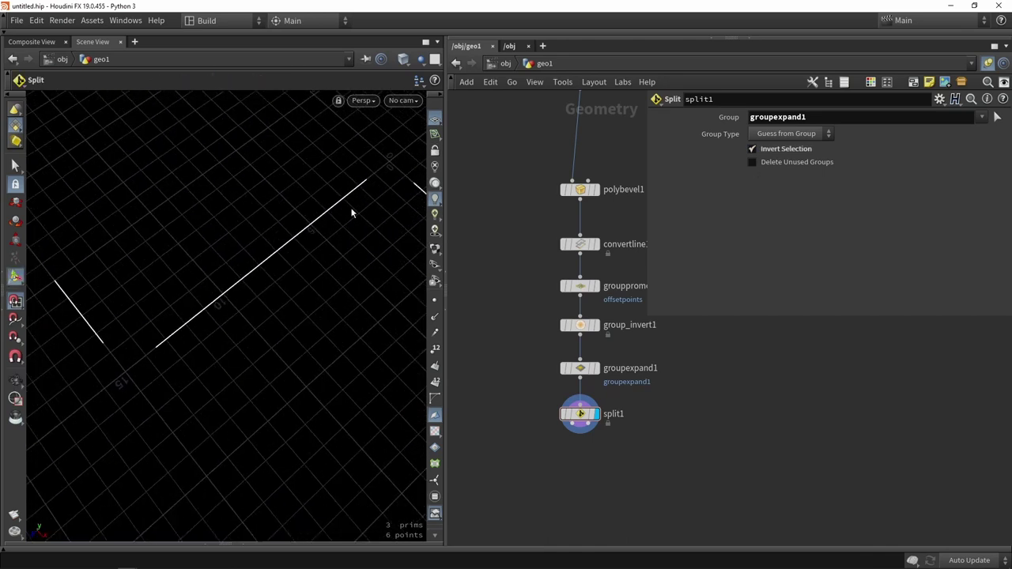
left_click_drag(255, 305, 285, 258, "alt")
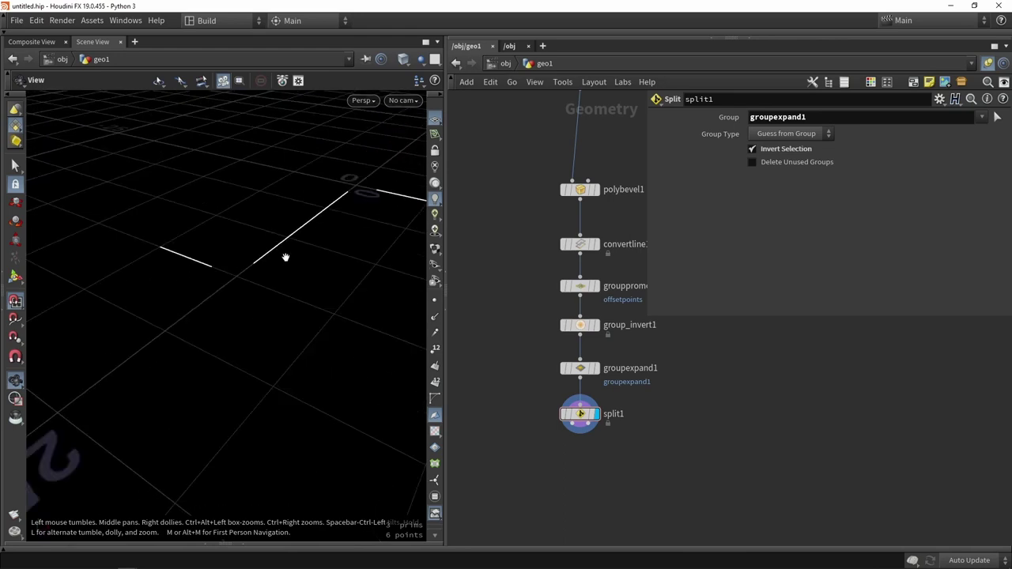
- Widen the viewport and paste in the Model_corner1 subnetwork, displaying its wall frame model for inspection
left_click_drag(448, 111, 558, 237)
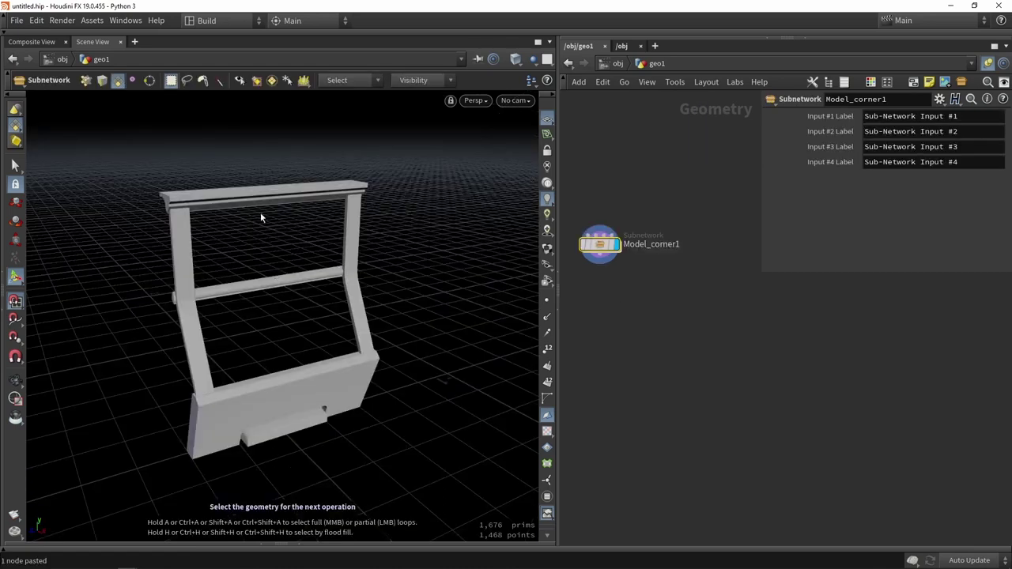
scroll(348, 281, "down", 3)
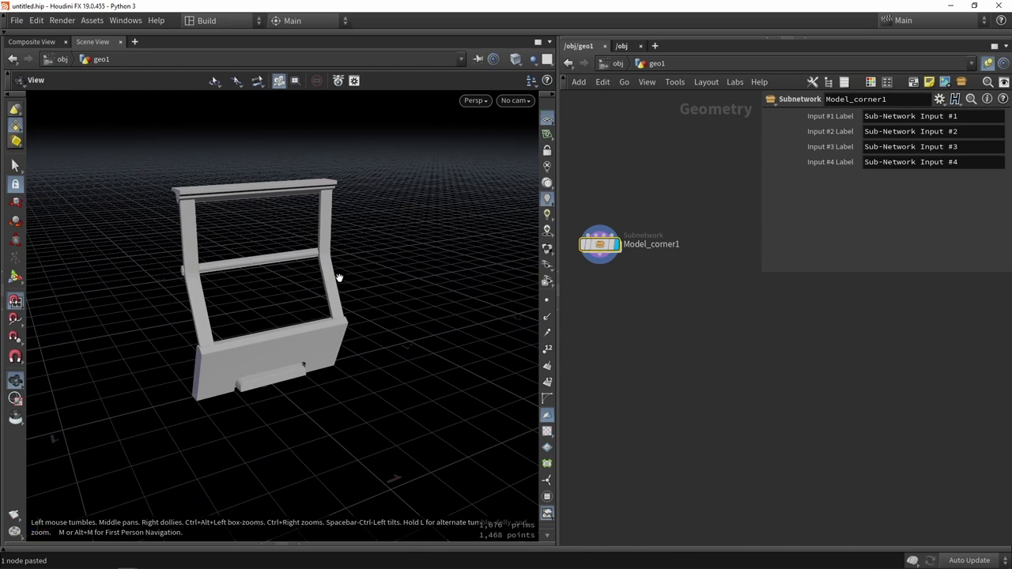
scroll(714, 327, "down", 3)
scroll(705, 273, "up", 3)
- Switch the display back to split1 and get a close view of one straight segment
left_click(703, 277)
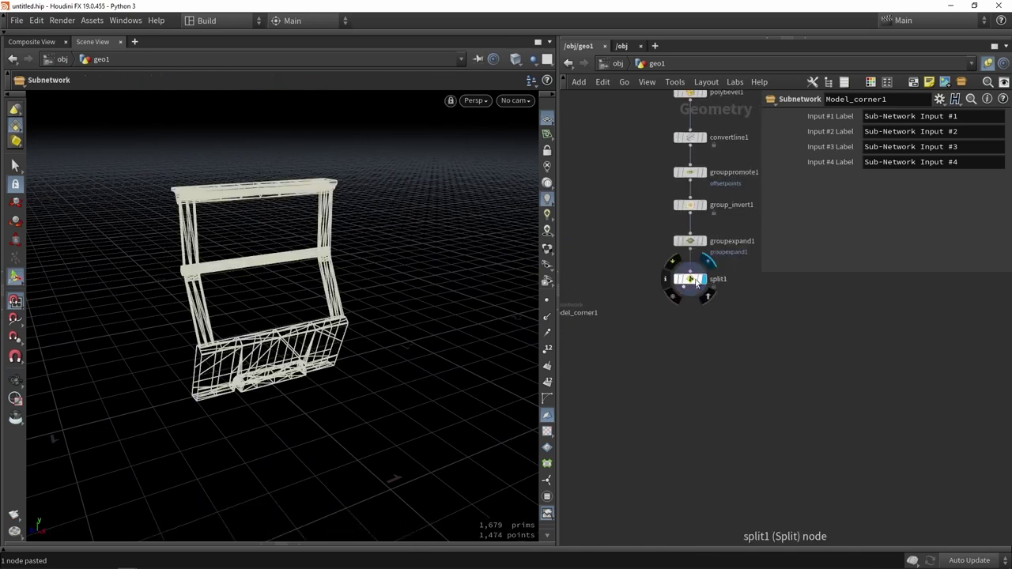
left_click(690, 278)
scroll(347, 311, "down", 5)
left_click_drag(346, 311, 452, 250)
middle_click_drag(640, 356, 690, 296)
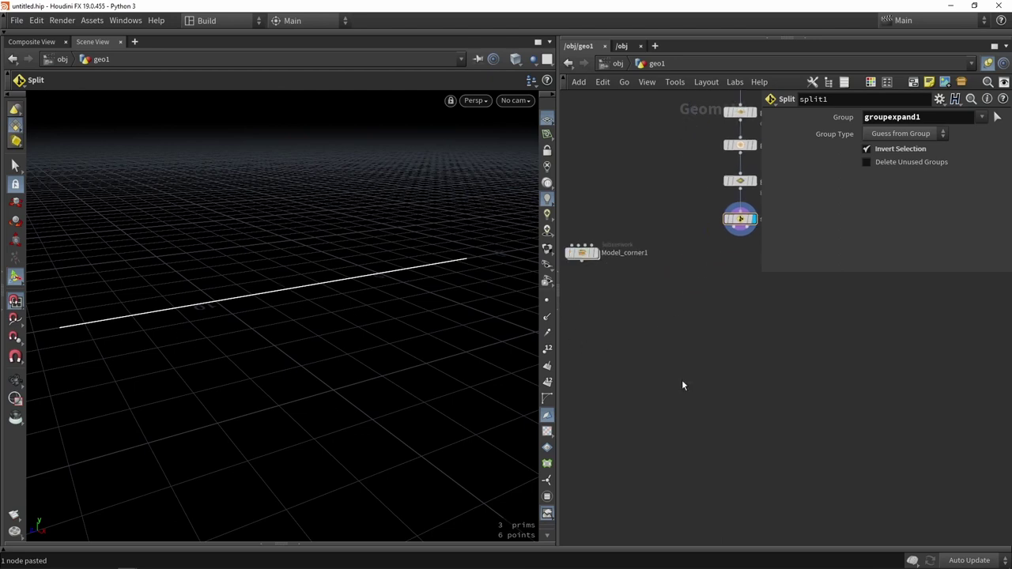
- Add a Convert Line node fed by split1's first output and display its result
key("Tab")
type("convert")
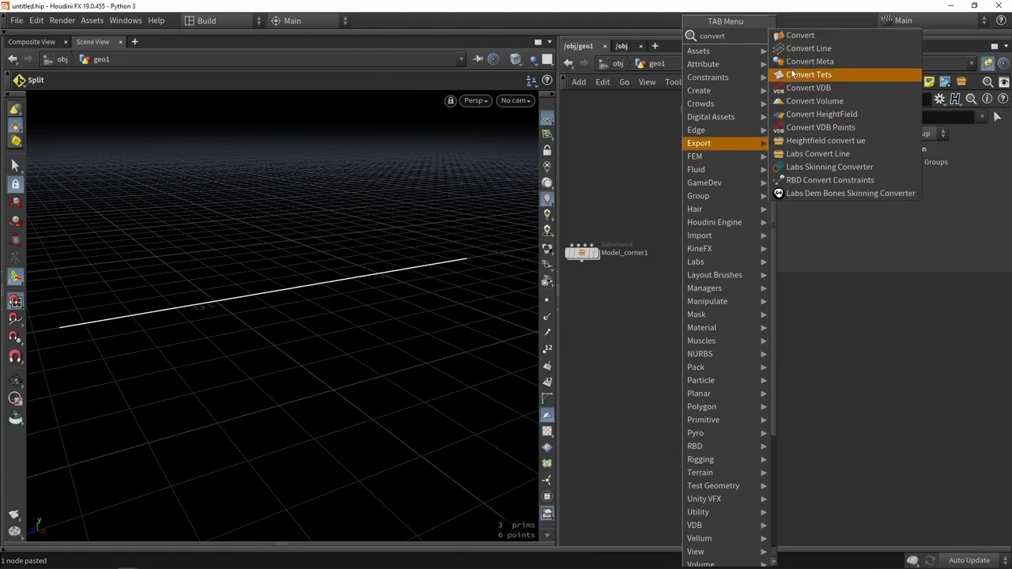
left_click(808, 48)
left_click(652, 313)
left_click_drag(734, 227, 656, 311)
scroll(640, 315, "up", 2)
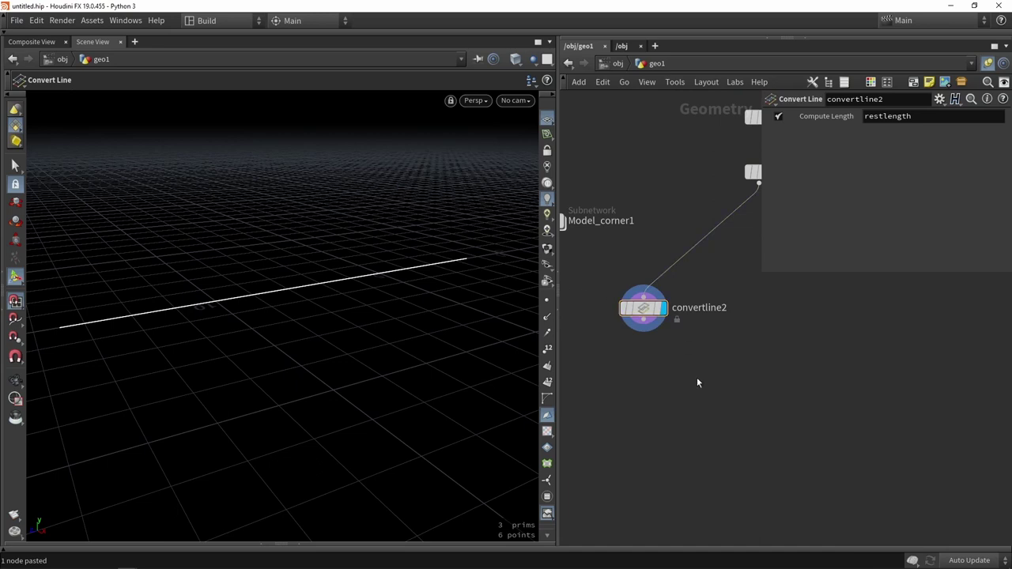
- Add a Point Split node after convertline2 and display its result
key("Tab")
type("split p")
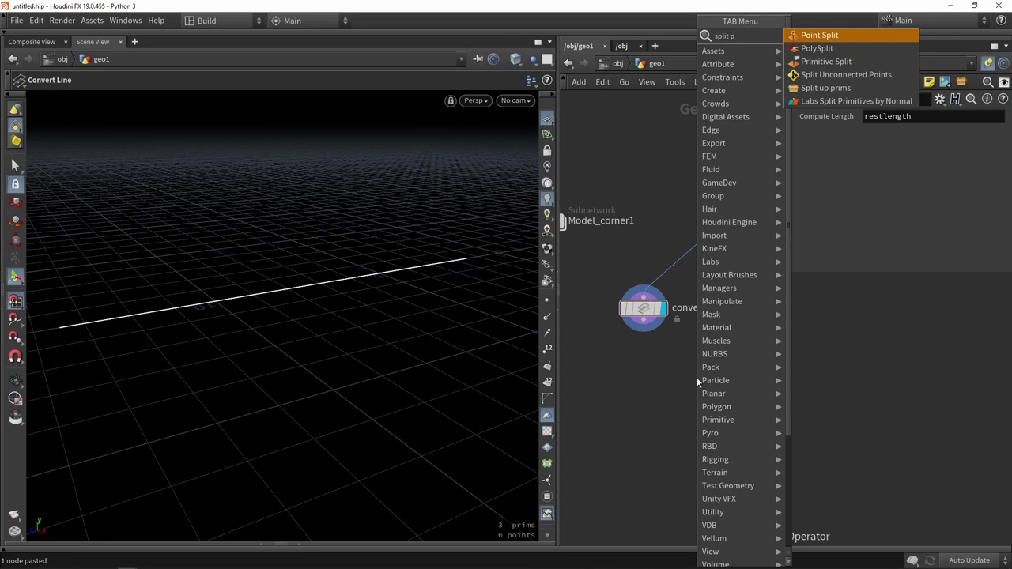
key("Return")
left_click(677, 371)
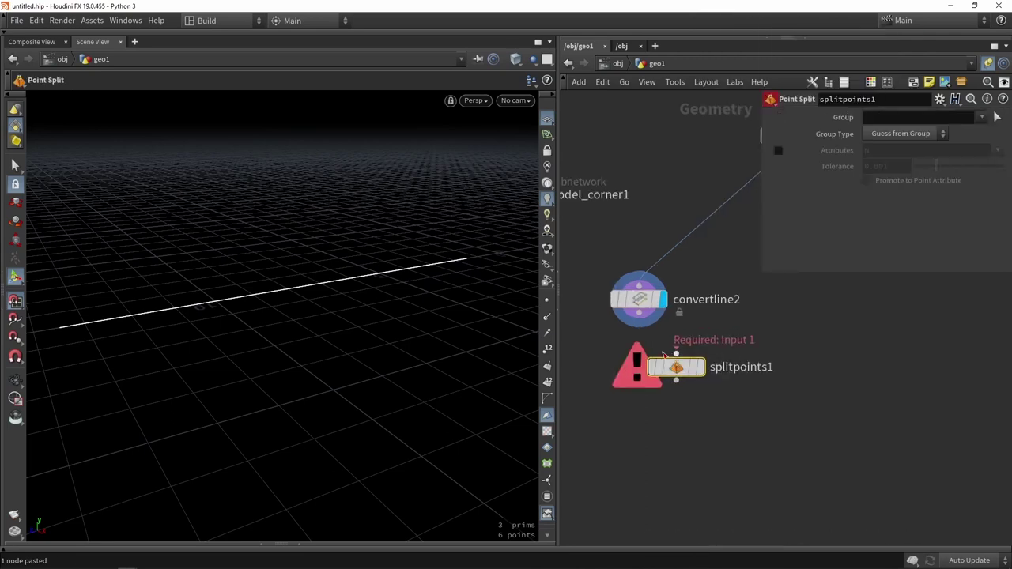
scroll(634, 309, "up", 2)
left_click_drag(688, 378, 642, 359)
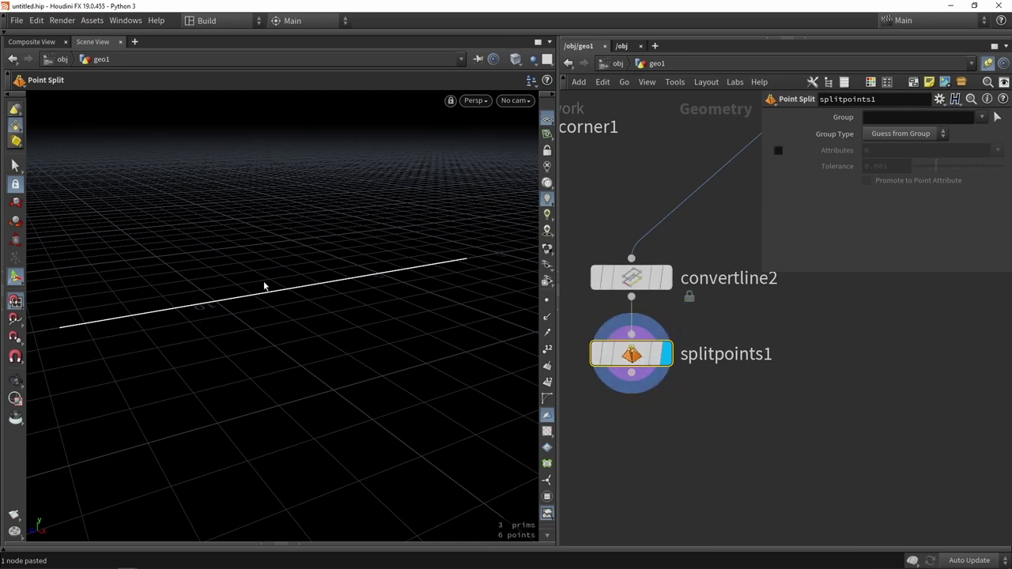
- Add a Resample node and connect it below splitpoints1
left_click(656, 471)
middle_click_drag(656, 471, 679, 415)
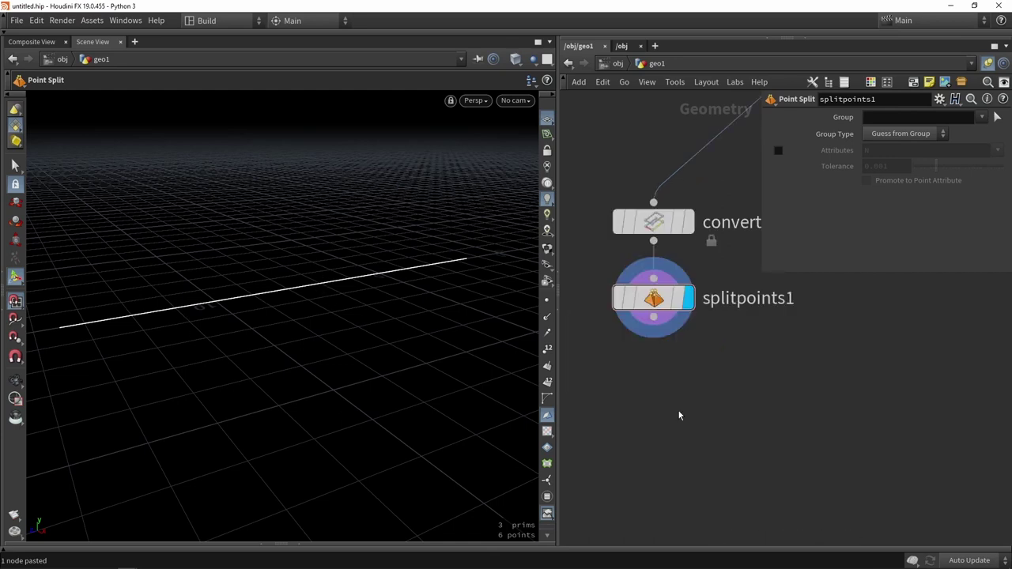
key("Tab")
type("resa")
key("Return")
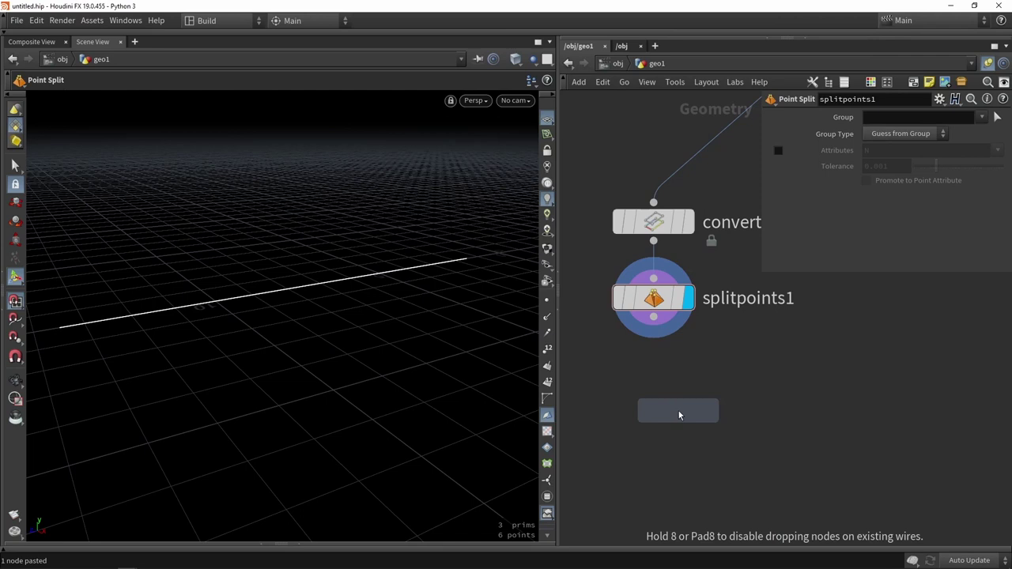
left_click(738, 379)
left_click_drag(741, 373, 657, 403)
- Rename the Resample node to set_size and display its result
double_click(706, 411)
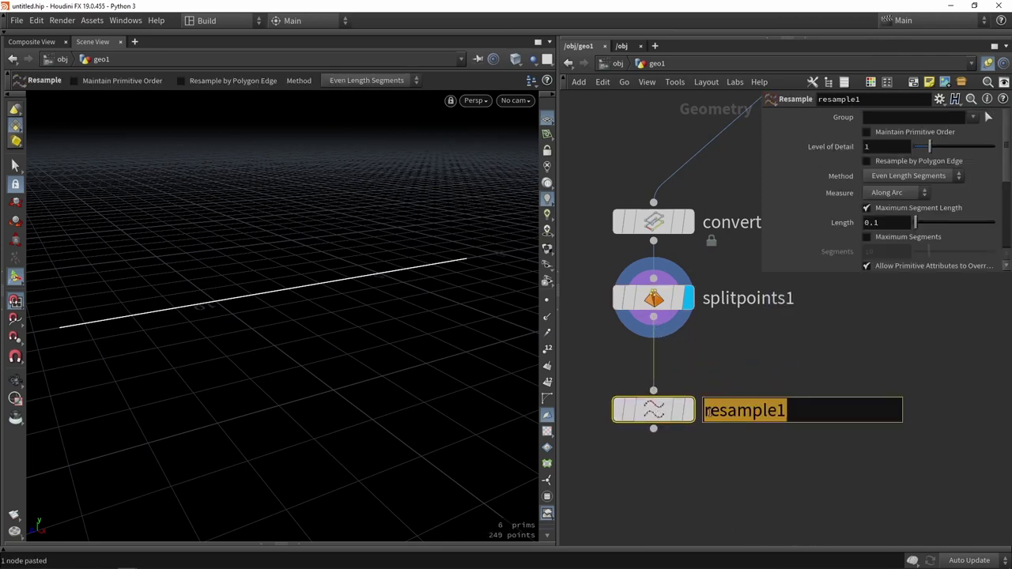
type("set_zise")
key("BackSpace")
key("BackSpace")
key("BackSpace")
key("BackSpace")
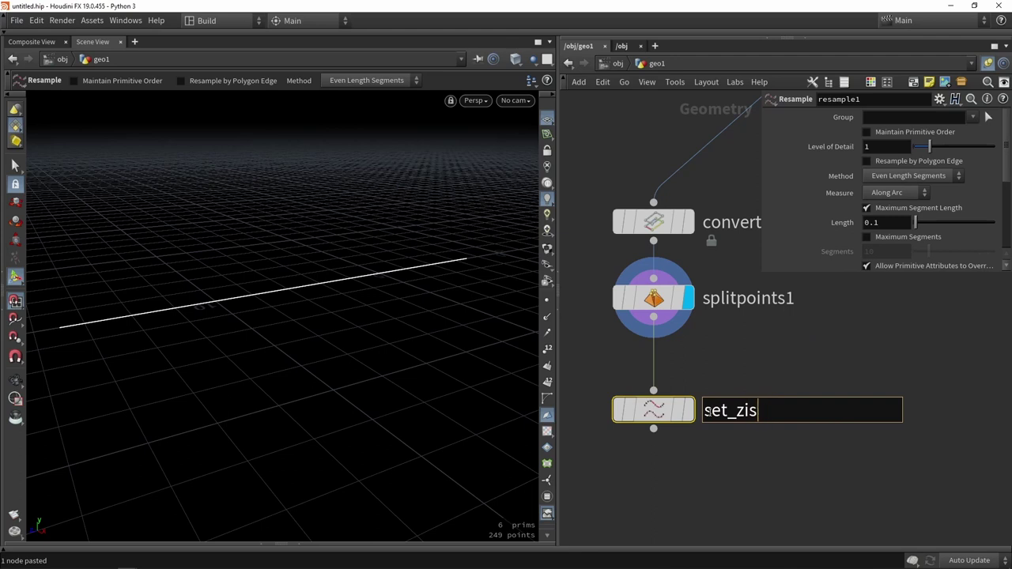
type("size")
key("Return")
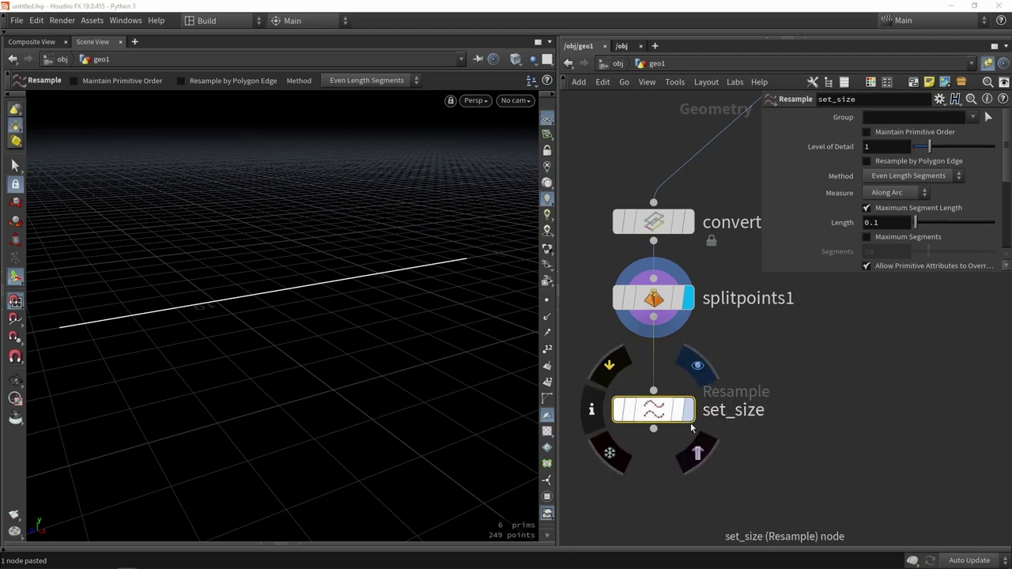
left_click(689, 413)
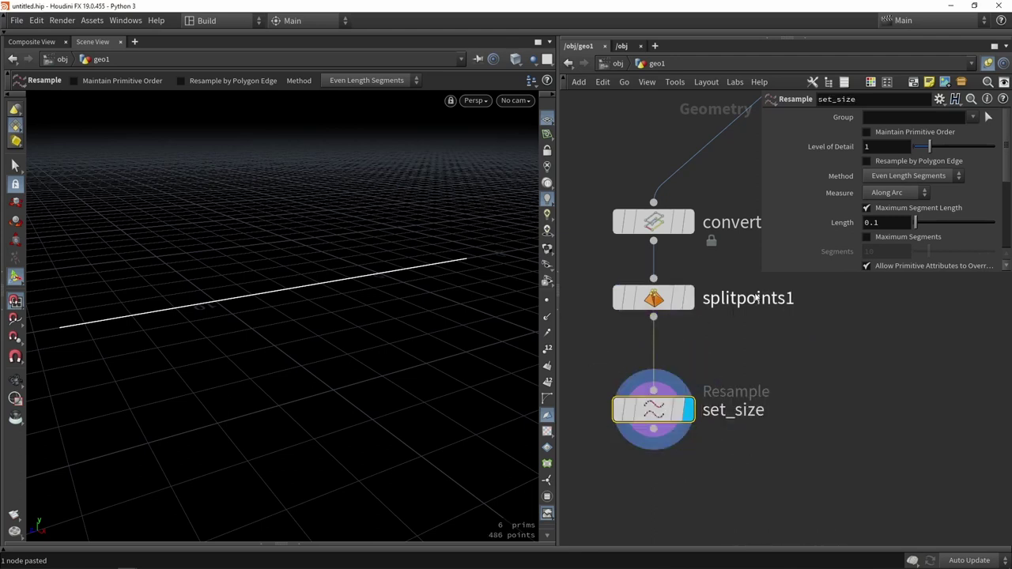
- Set the set_size segment Length to 2 and show the points along all straight segments
double_click(826, 227)
type("2")
key("Return")
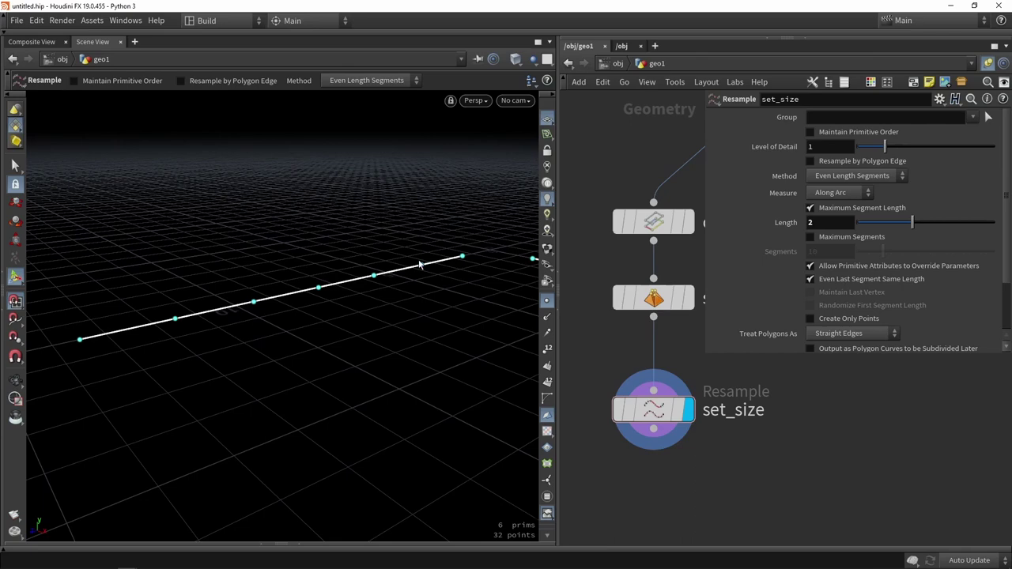
scroll(424, 253, "down", 5, "alt")
left_click_drag(357, 273, 268, 306, "alt")
key("Return")
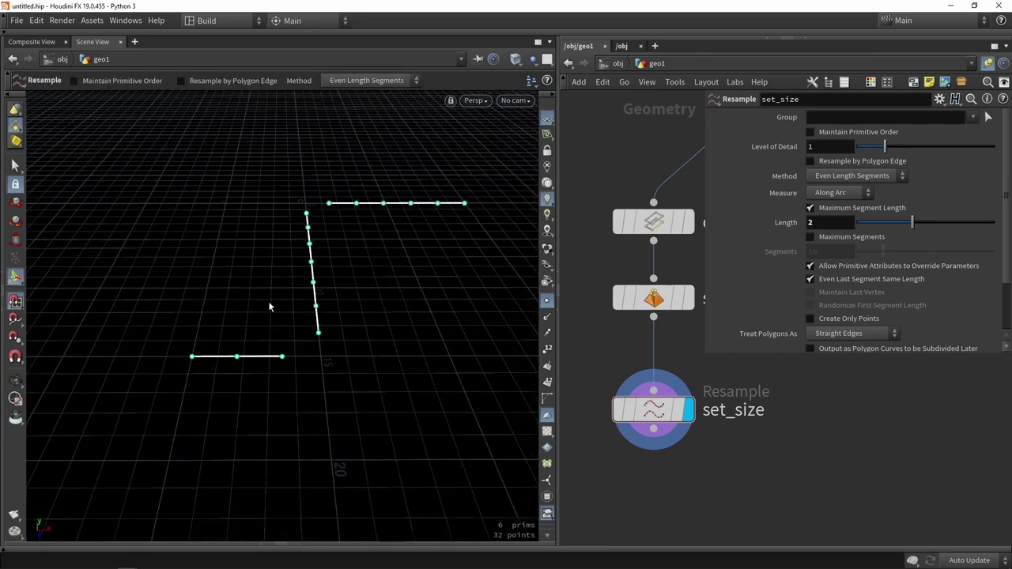
- Add a Convert Line node after set_size, display its result, and show primitive numbers in the viewport
middle_click_drag(629, 450, 620, 288)
scroll(637, 298, "down", 2)
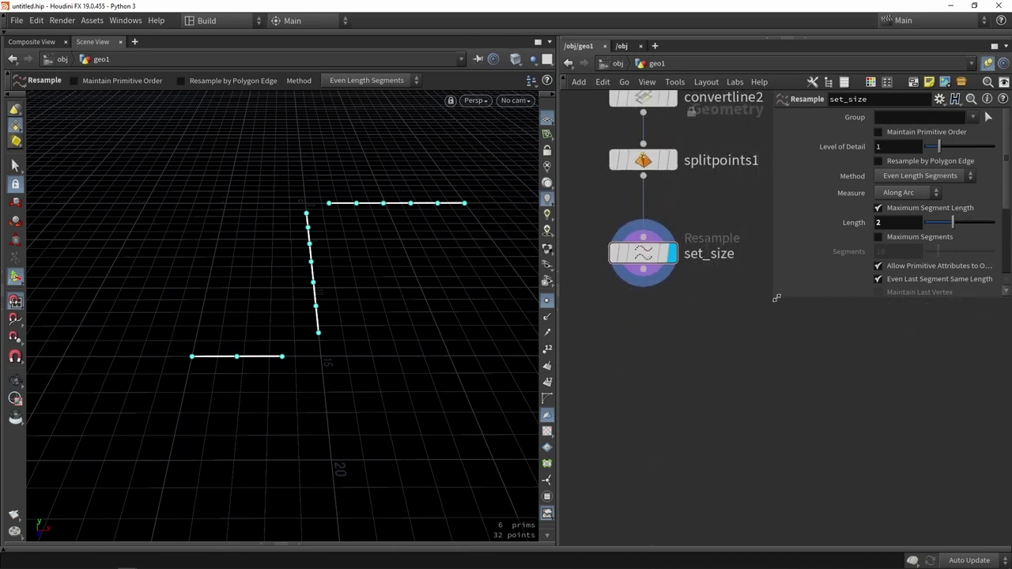
key("Tab")
type("convert")
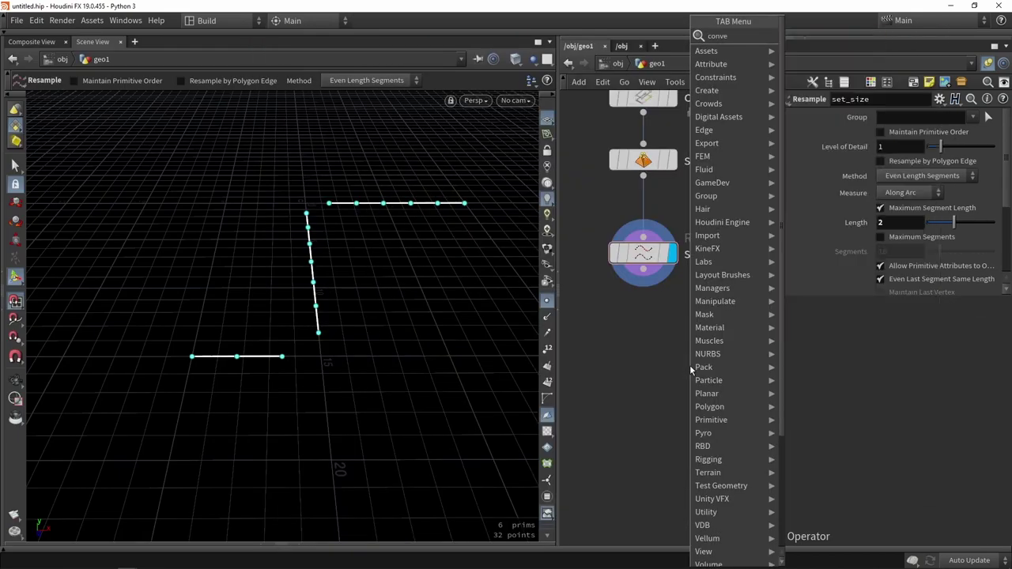
key("Down")
key("Return")
left_click(650, 342)
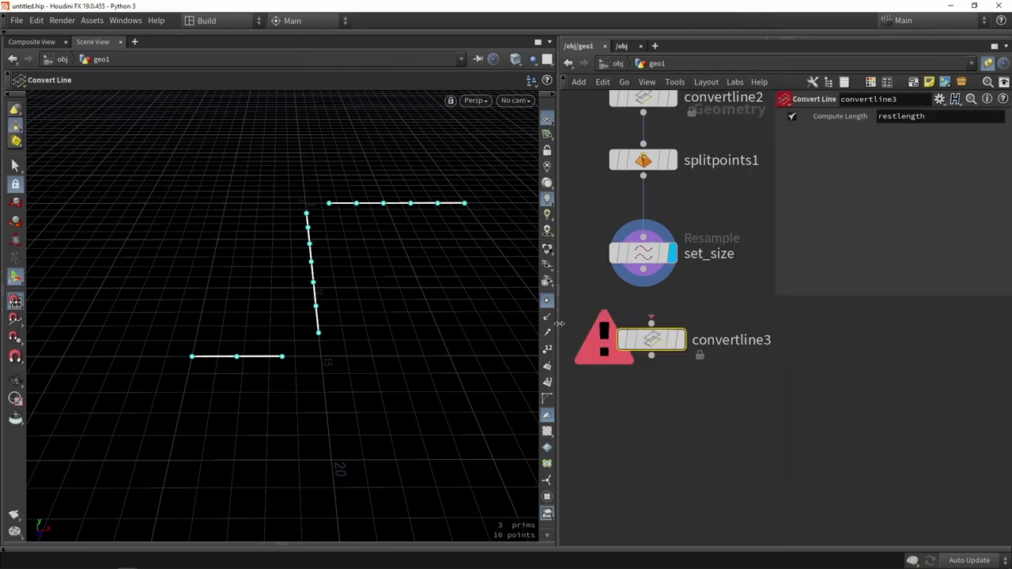
left_click_drag(474, 360, 309, 258)
left_click_drag(644, 269, 651, 356)
left_click(681, 340)
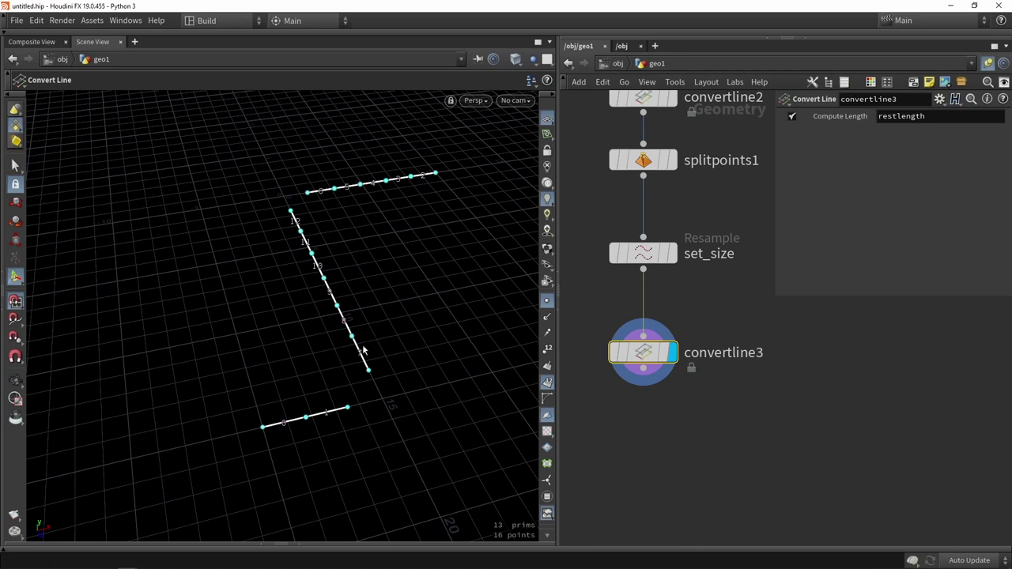
- Add a Primitive Split node after convertline3 and display its result
middle_click_drag(660, 427, 677, 388)
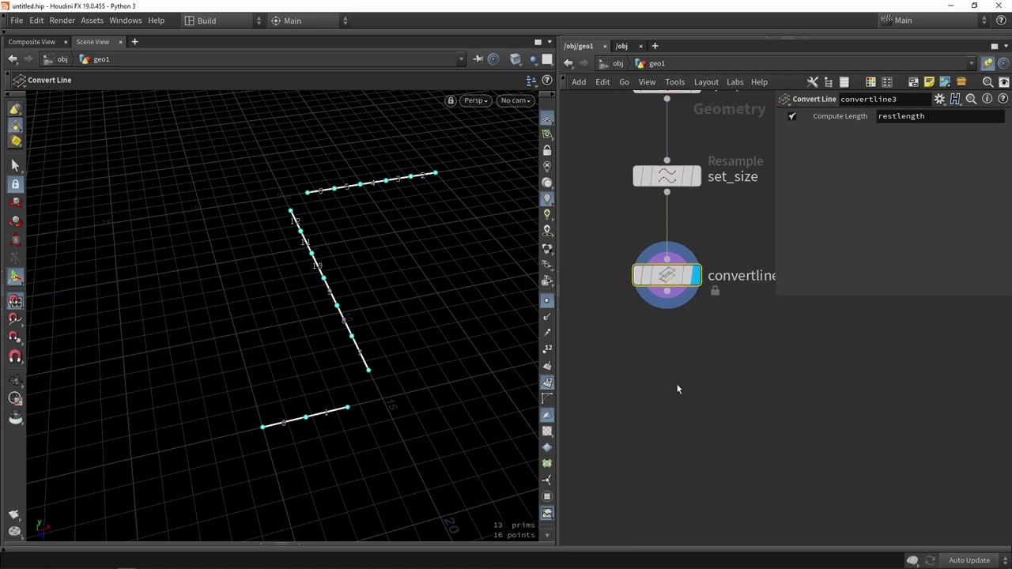
key("Tab")
type("split")
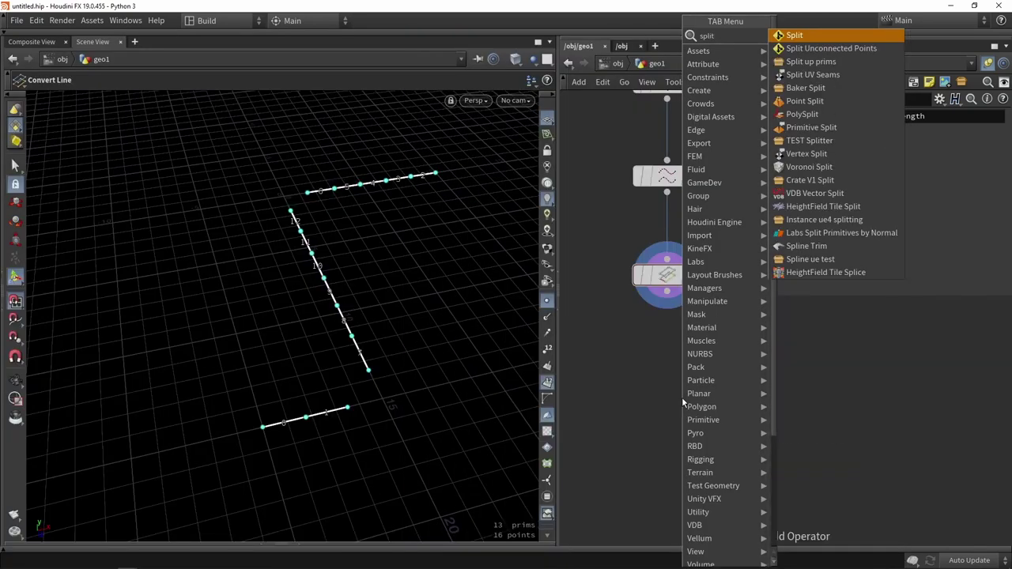
type(" p")
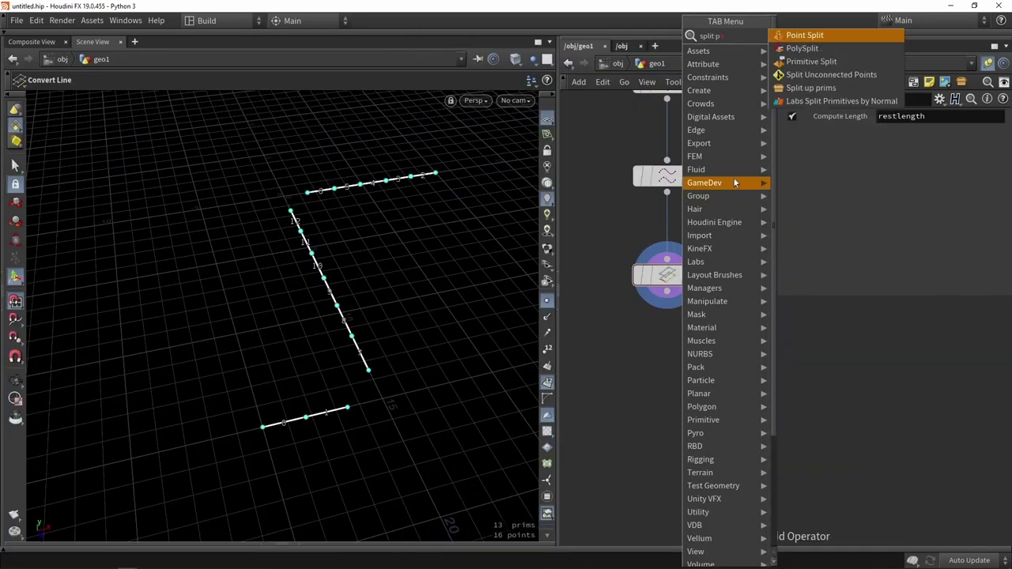
left_click(798, 62)
left_click(666, 341)
left_click_drag(667, 291, 667, 332)
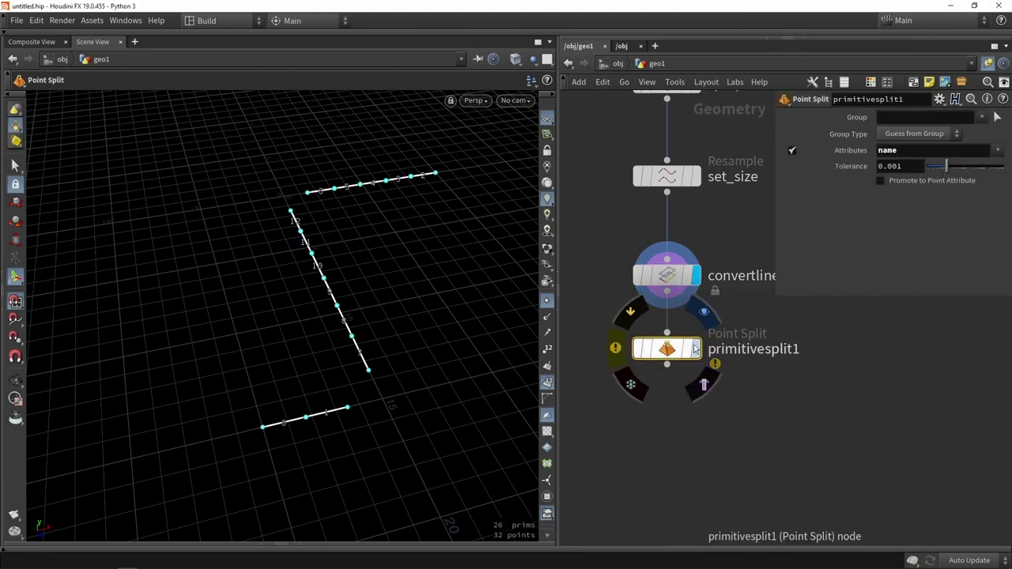
left_click(696, 349)
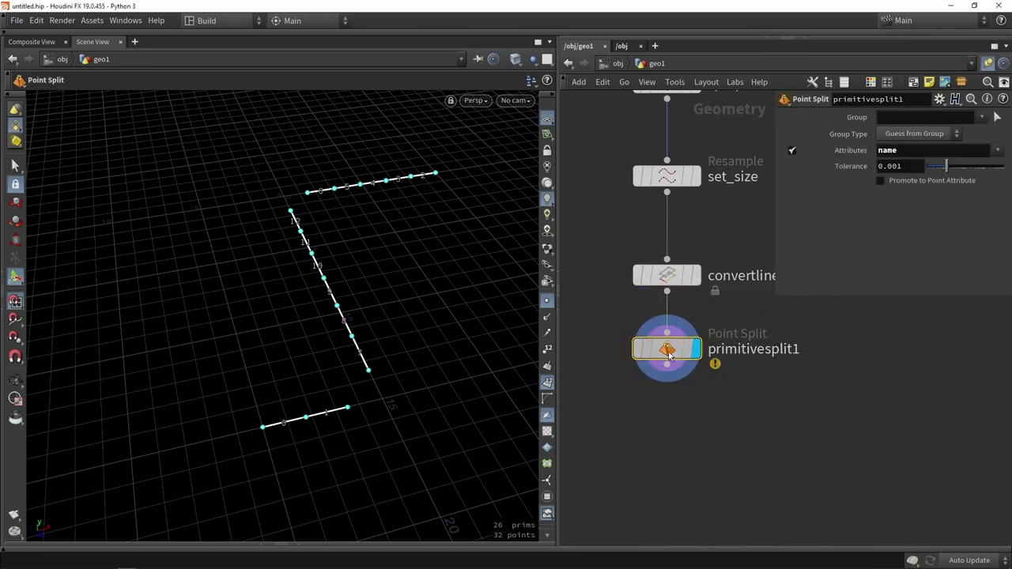
- Turn off the Attributes option on primitivesplit1 so every segment splits, and place the node closer beneath convertline3
left_click(791, 150)
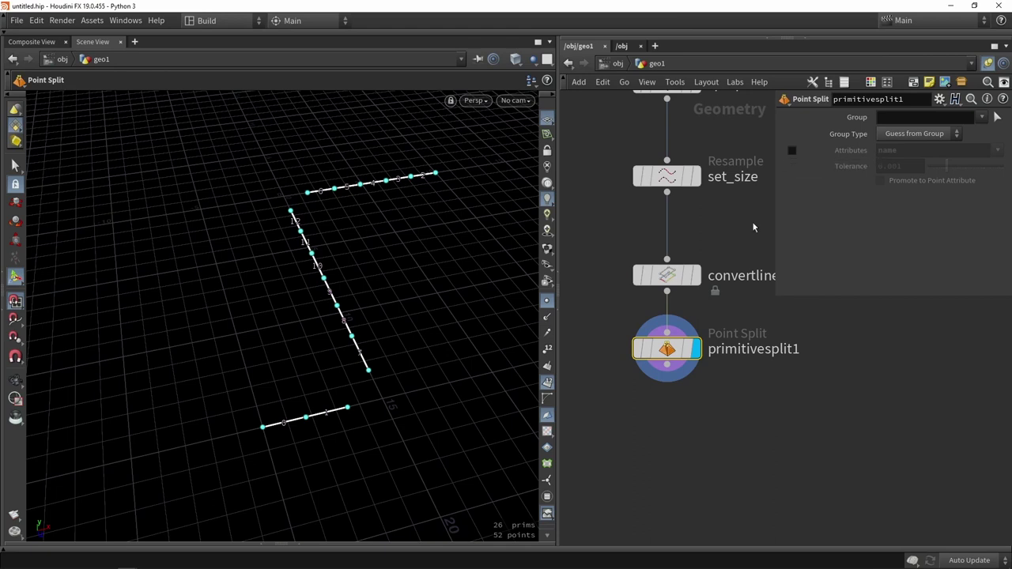
left_click_drag(666, 348, 666, 337)
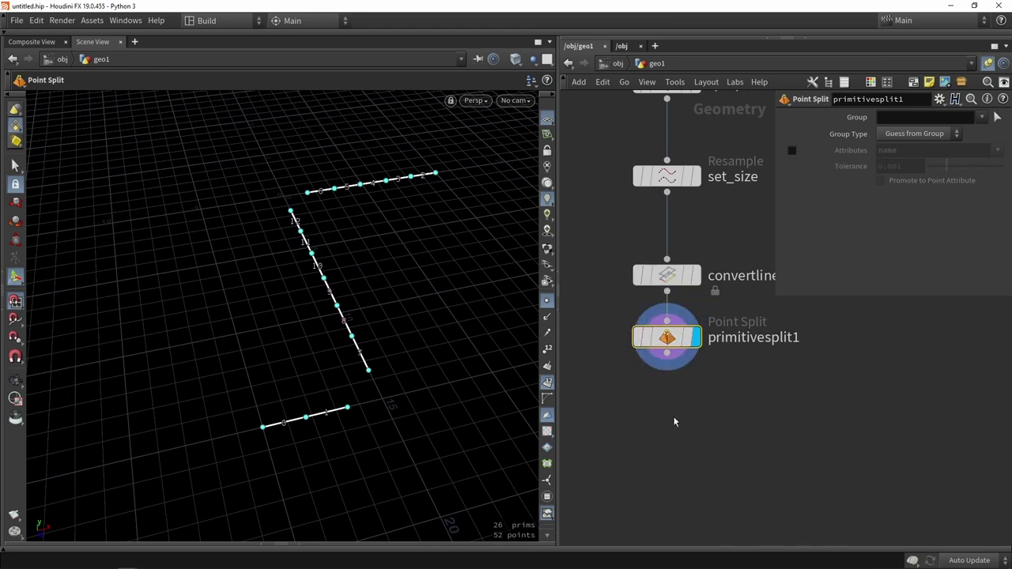
middle_click_drag(693, 449, 703, 408)
left_click(703, 408)
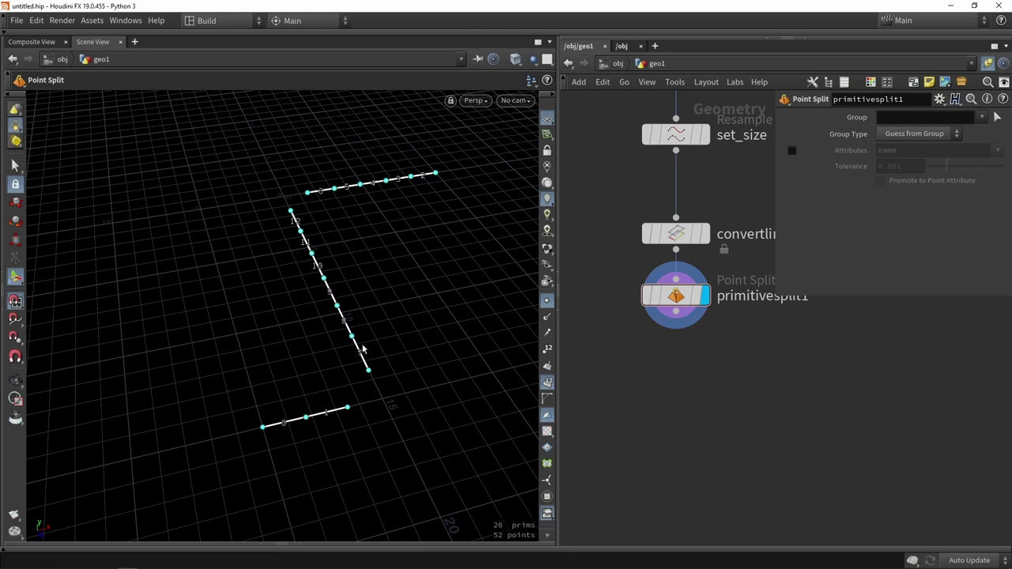
- Add a Primitive Properties node after primitivesplit1 and display its result
key("Tab")
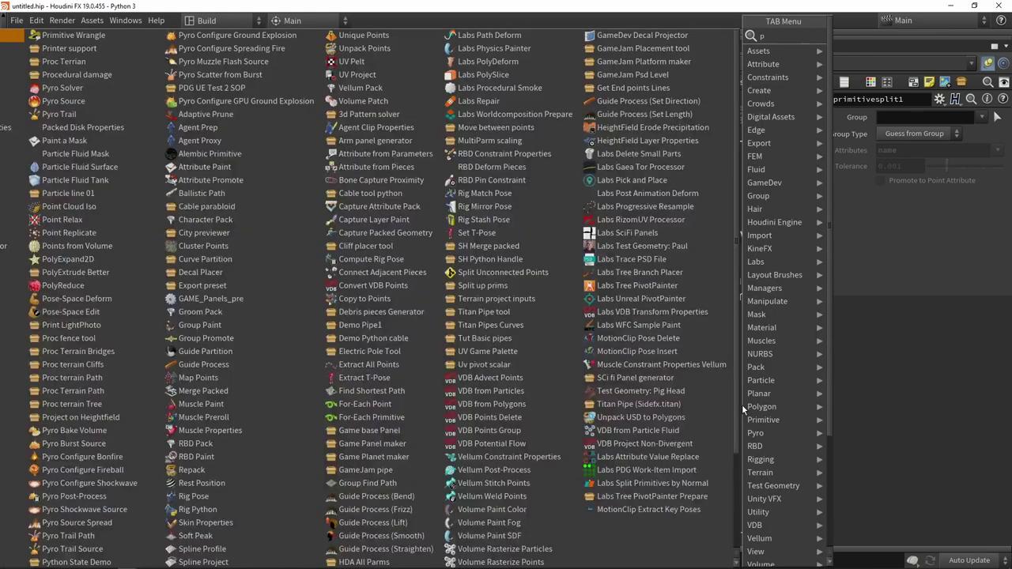
type("primi")
key("Down")
key("Down")
key("Down")
key("Down")
key("Up")
key("Up")
key("Up")
key("Up")
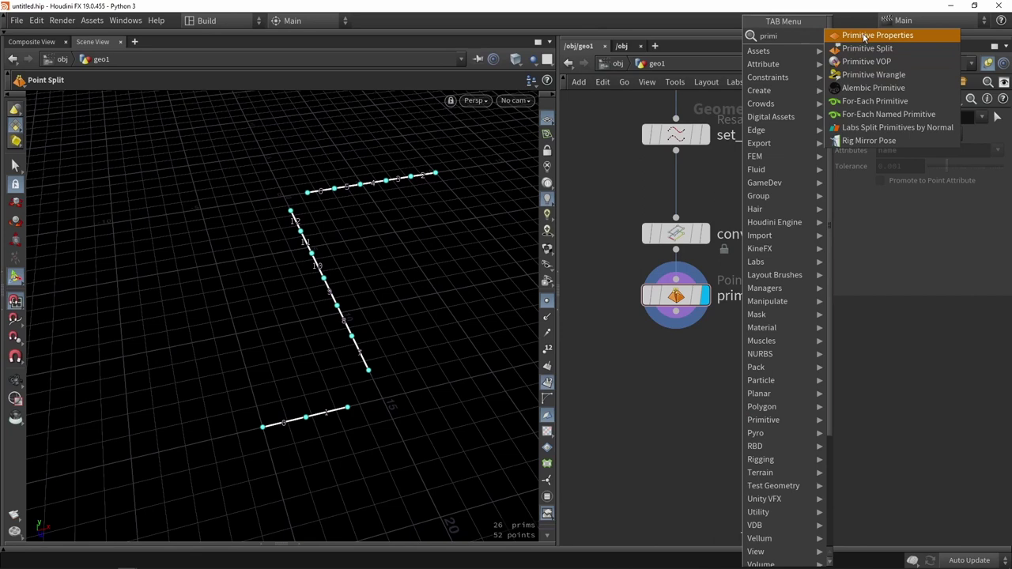
key("Return")
left_click(679, 332)
left_click_drag(676, 314, 684, 382)
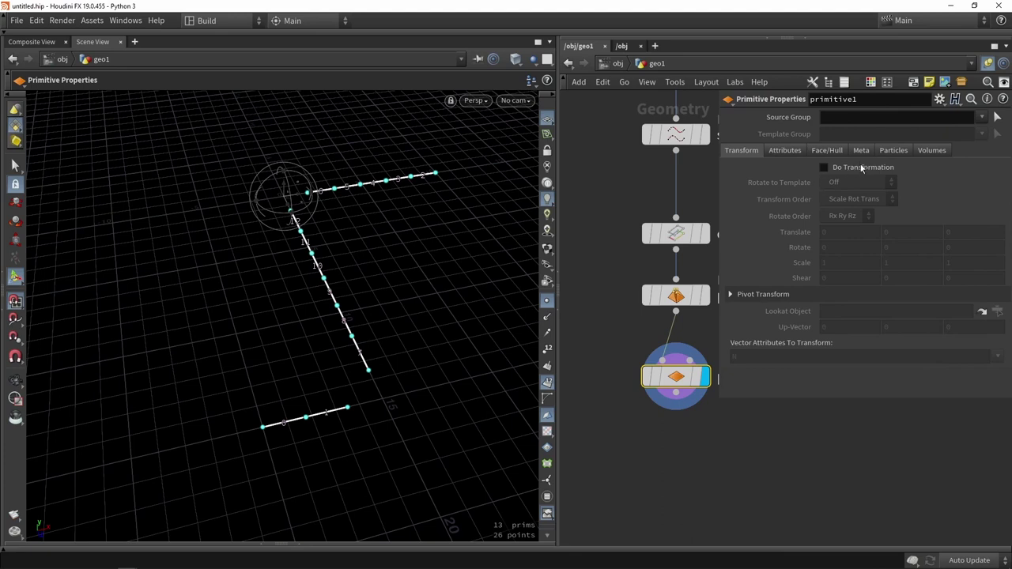
- Enable Do Transformation on primitive1 and scale the separated segments uniformly to 0.5
left_click(861, 169)
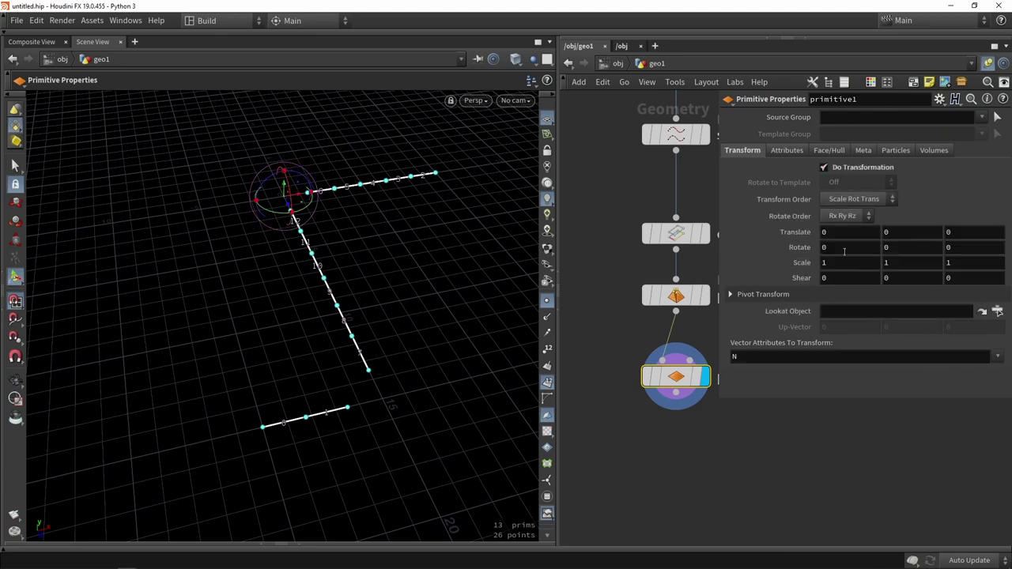
middle_click_drag(811, 260, 768, 262)
left_click_drag(381, 326, 324, 346, "alt")
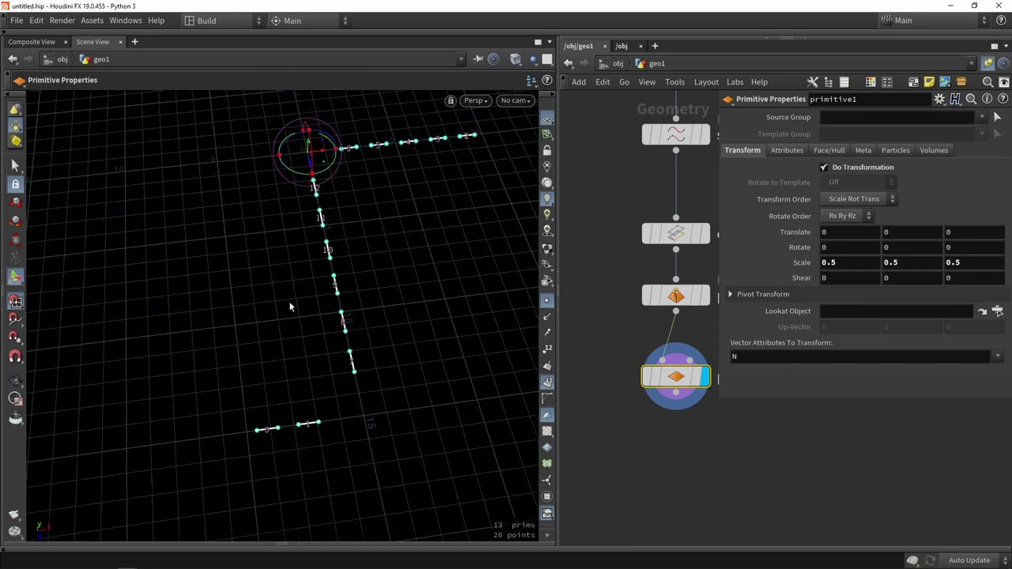
- Set the primitive1 Scale to 0 on all three axes to collapse each segment to its centre
mouse_move(643, 298)
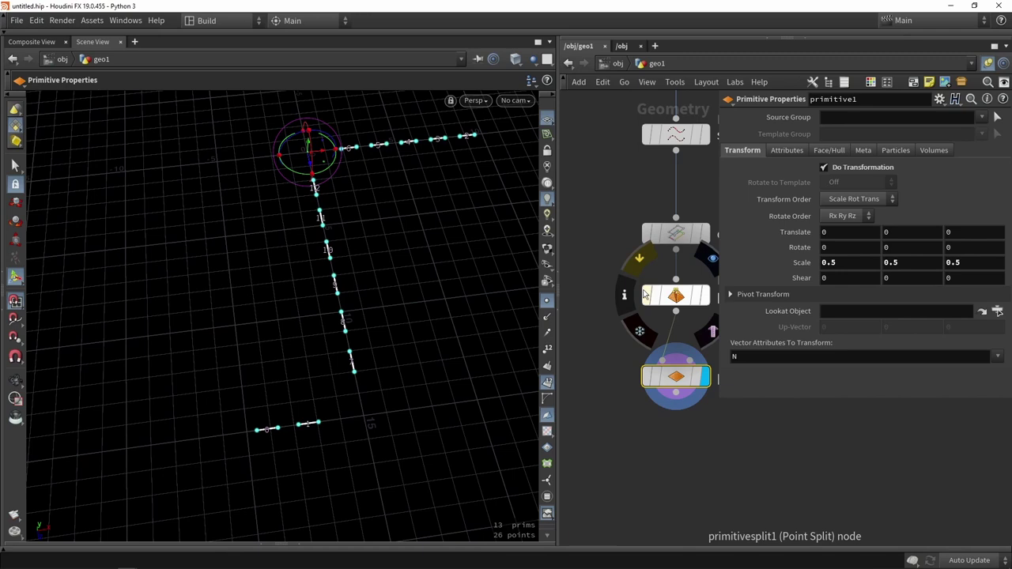
left_click(833, 264)
type("0")
key("Tab")
type("0")
key("Tab")
type("0")
key("Return")
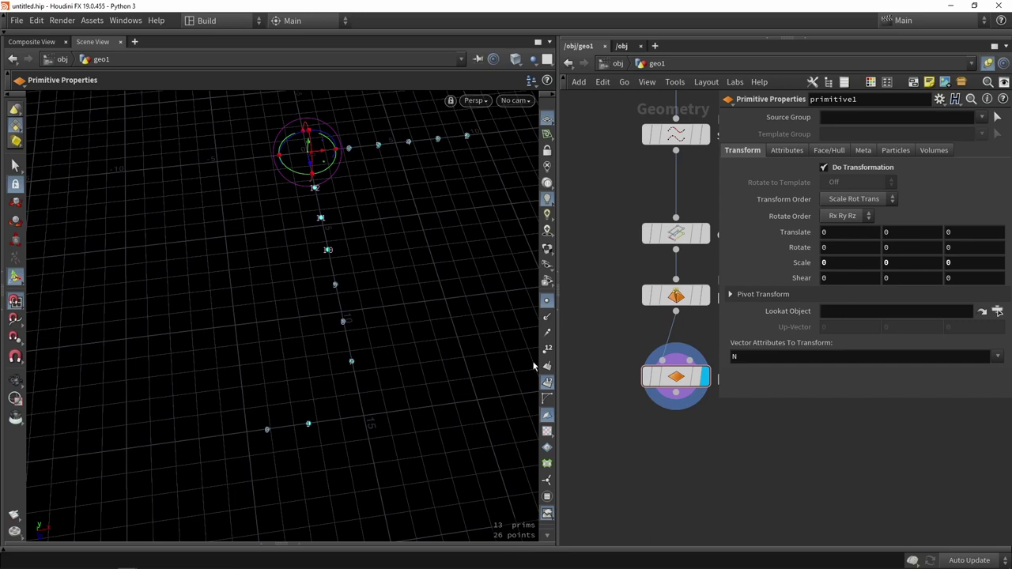
- Hide the primitive numbers in the viewport and view the collapsed segment points from above
left_click(547, 382)
left_click_drag(386, 367, 266, 406, "alt")
left_click_drag(361, 294, 348, 367, "alt")
middle_click_drag(366, 372, 345, 365, "alt")
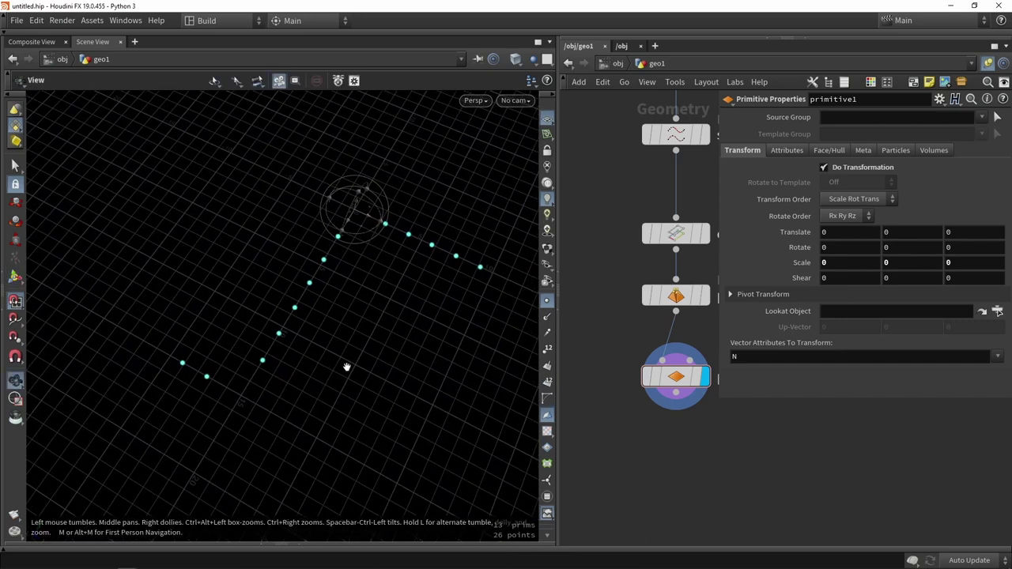
- Add a Fuse node after primitive1 and display its result
middle_click_drag(671, 445, 652, 306)
key("Tab")
type("fuse")
key("Return")
left_click(616, 306)
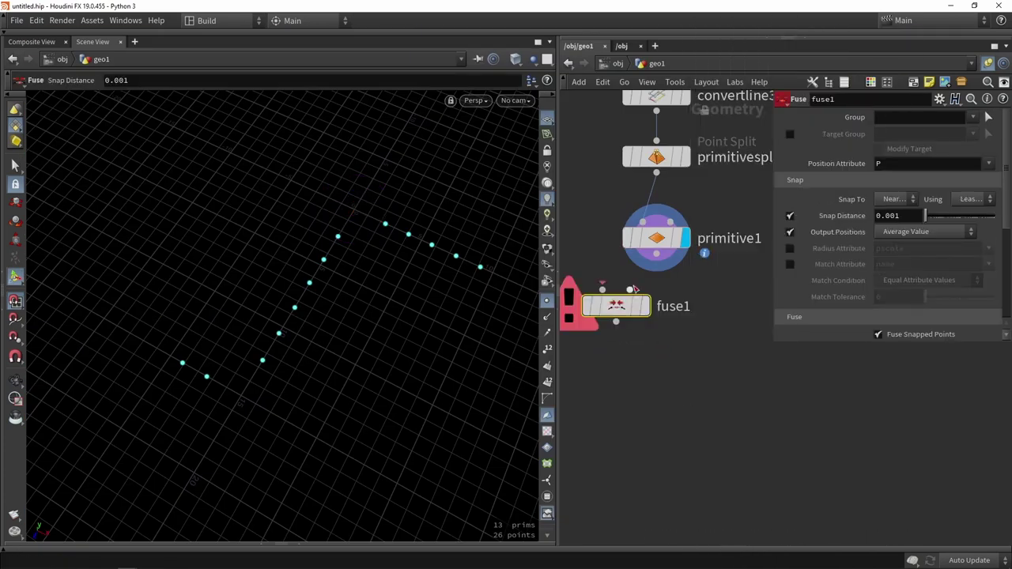
left_click_drag(648, 310, 688, 322)
- Turn off the removal of repeated vertices on fuse1 and place the node closer beneath primitive1
scroll(909, 253, "down", 4)
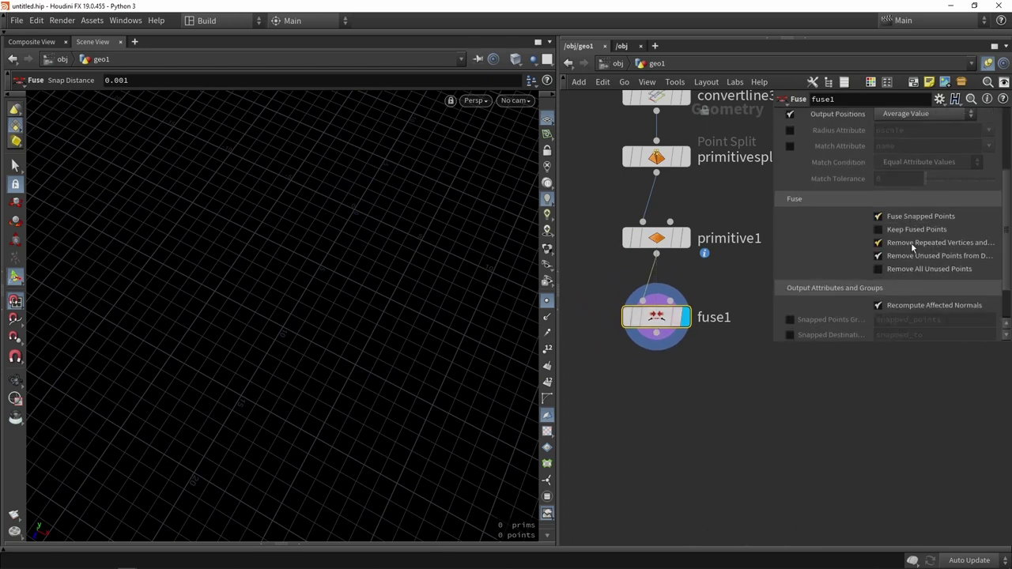
left_click(911, 209)
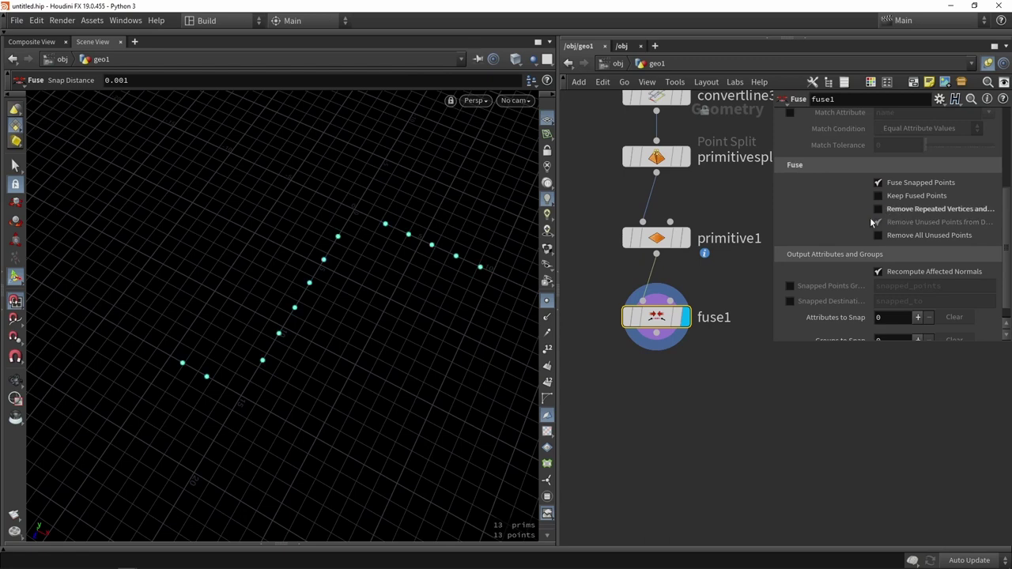
left_click_drag(655, 323, 655, 311)
- Move the Model_corner1 node down in the network, below and beside fuse1
scroll(625, 271, "down", 4)
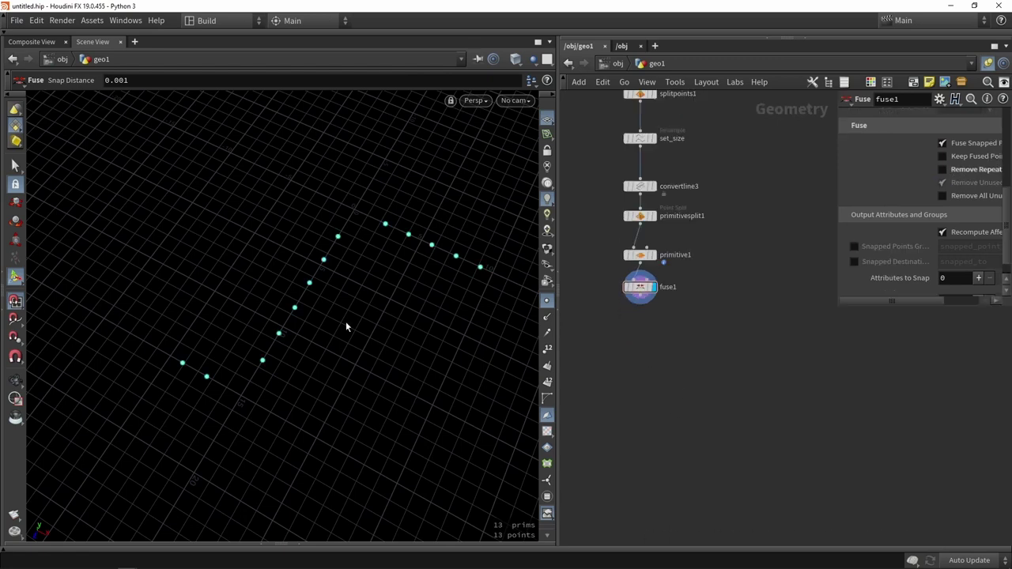
scroll(673, 366, "down", 5)
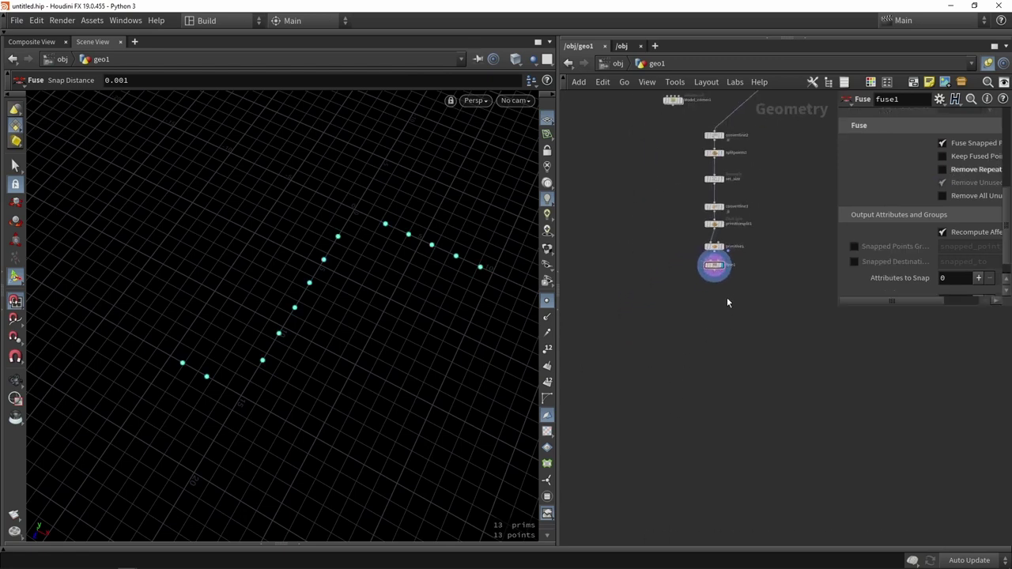
scroll(688, 177, "up", 4)
left_click_drag(693, 192, 607, 396)
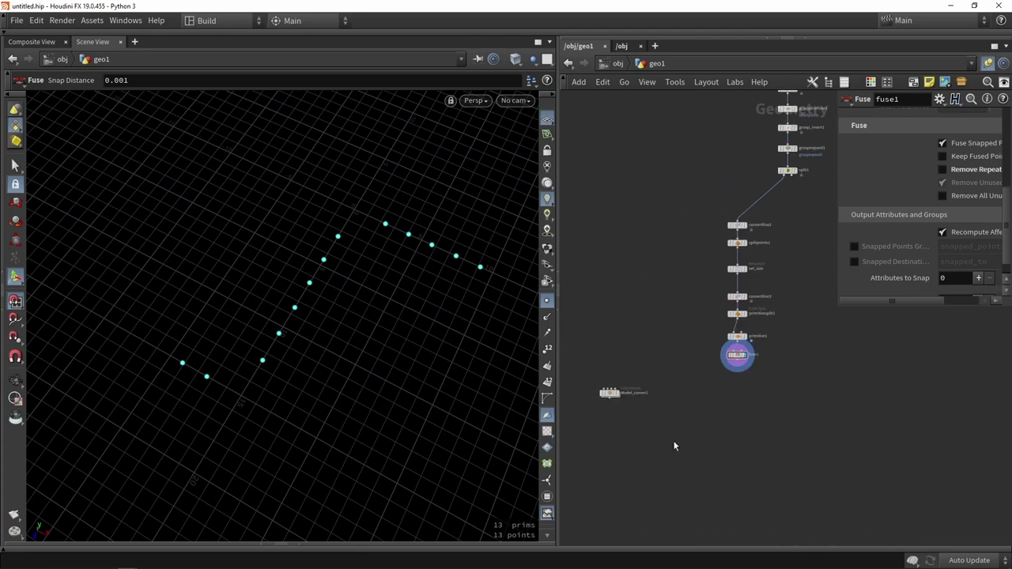
- Add a Copy to Points node that copies Model_corner1 onto the fuse1 points, and display its result
key("Tab")
type("copy t")
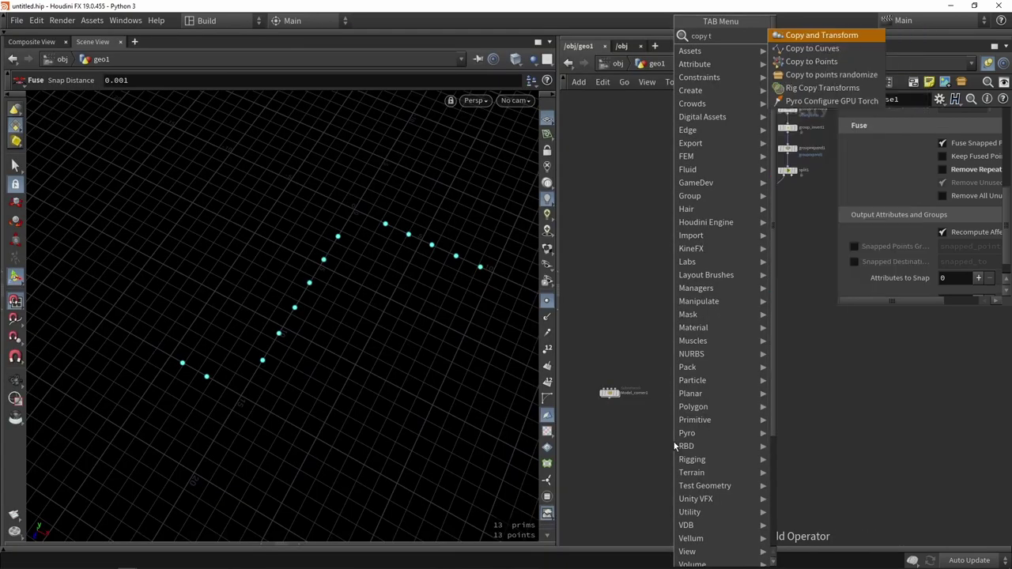
left_click(811, 60)
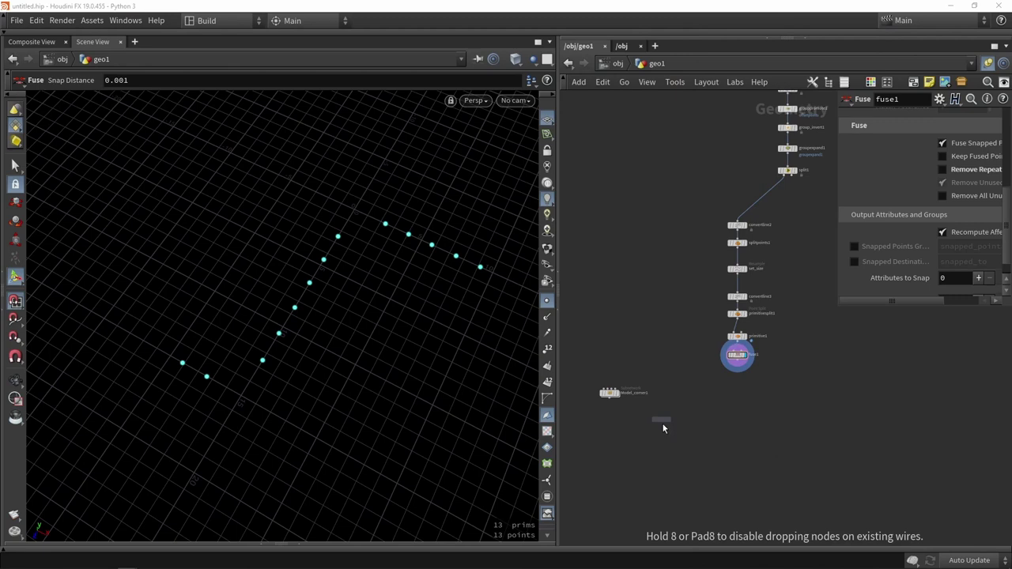
left_click(678, 463)
scroll(706, 394, "up", 1)
left_click_drag(752, 348, 682, 467)
middle_click_drag(627, 432, 682, 403)
left_click_drag(621, 382, 722, 439)
left_click(740, 449)
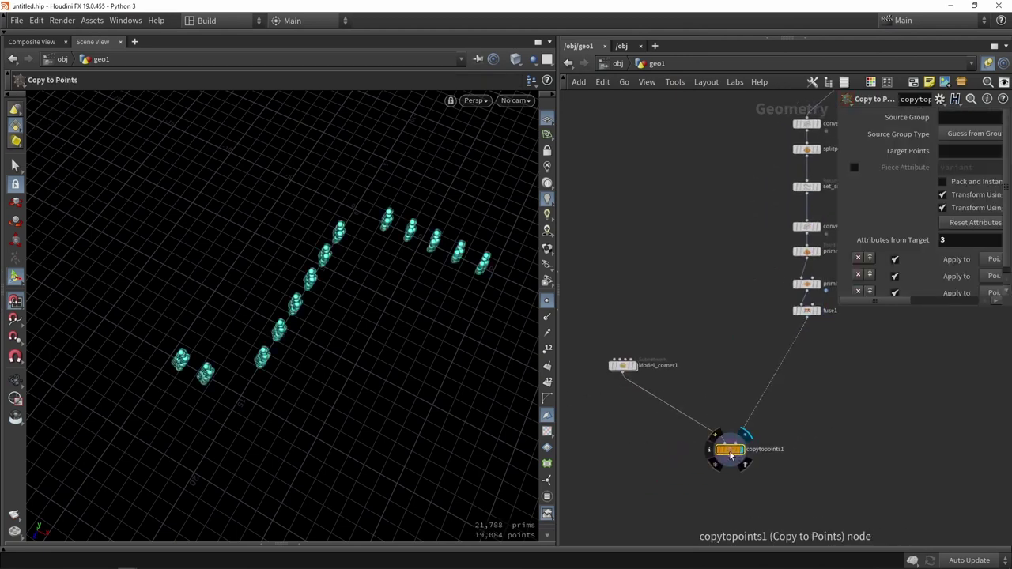
- Disconnect fuse1 from copytopoints1 and move the Copy to Points node beneath Model_corner1
key("Escape")
left_click_drag(528, 324, 463, 356)
mouse_move(634, 453)
left_mouse_down()
mouse_move(656, 386)
mouse_move(636, 449)
left_mouse_up()
key("Delete")
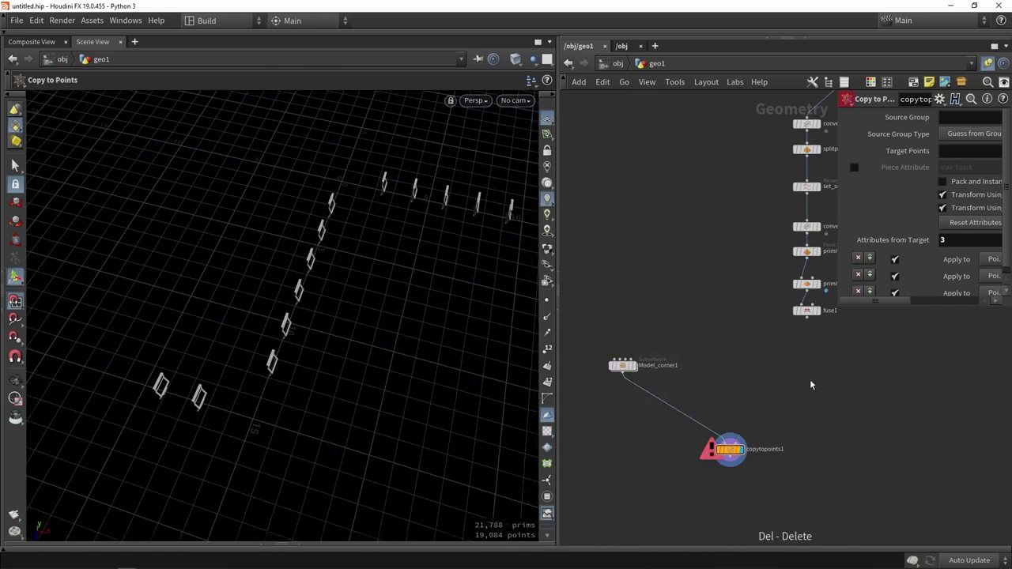
left_click_drag(730, 457, 614, 463)
scroll(662, 441, "down", 3)
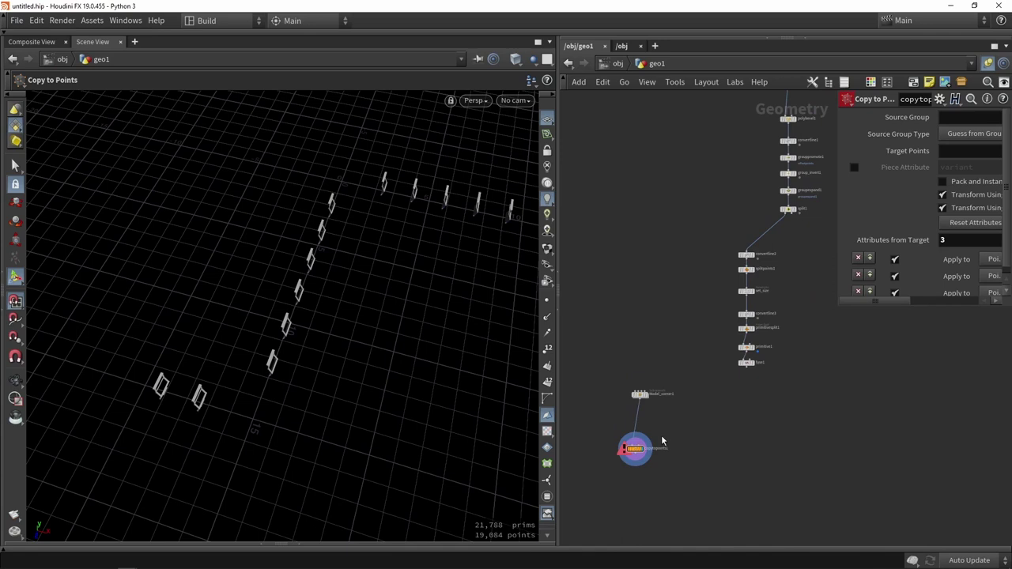
- Add a Resample node as a separate branch from facet1 and display its result
middle_click_drag(779, 403, 727, 417)
middle_click_drag(795, 319, 746, 397)
scroll(699, 201, "up", 3)
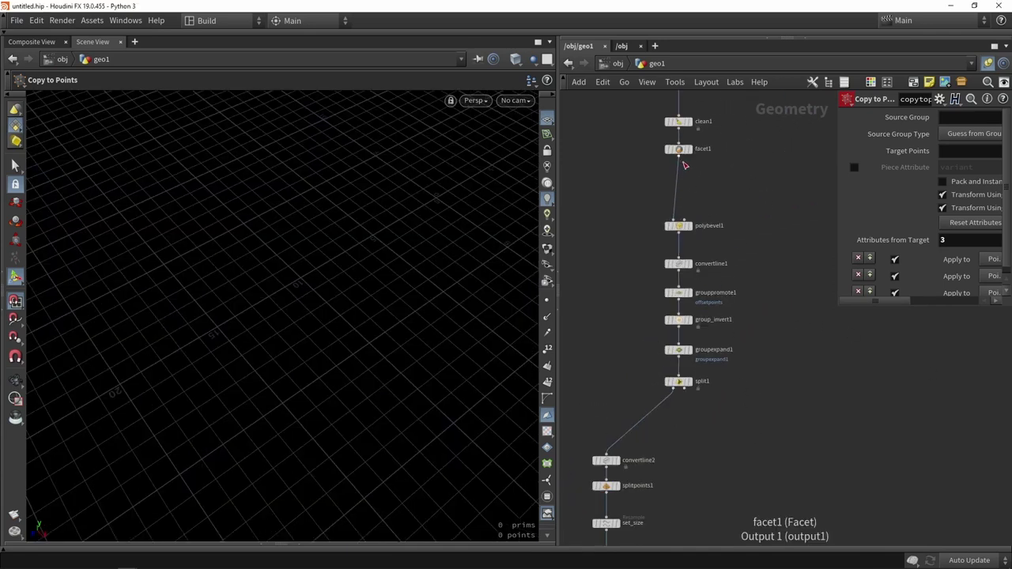
scroll(730, 194, "down", 2)
key("Tab")
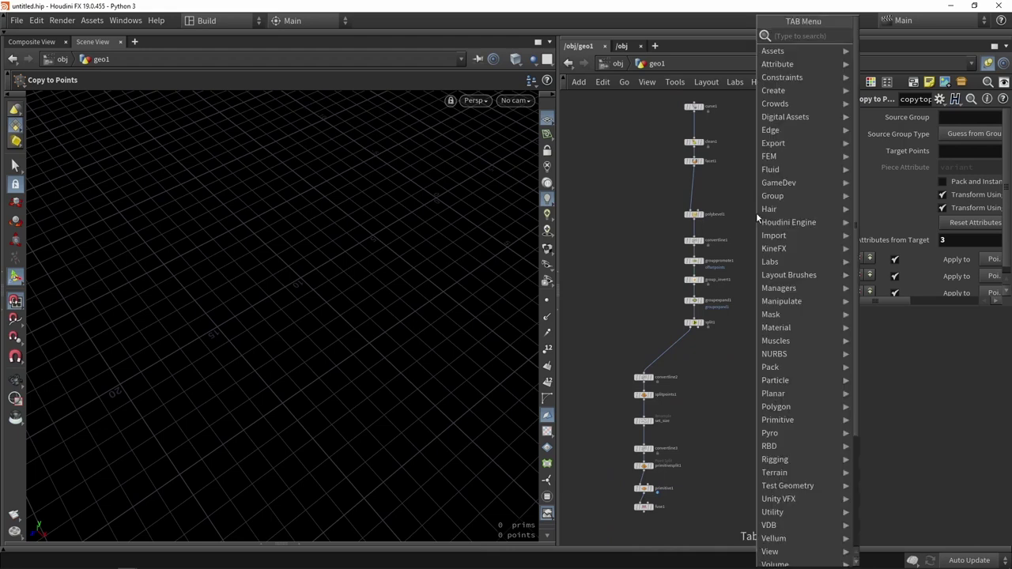
type("resa")
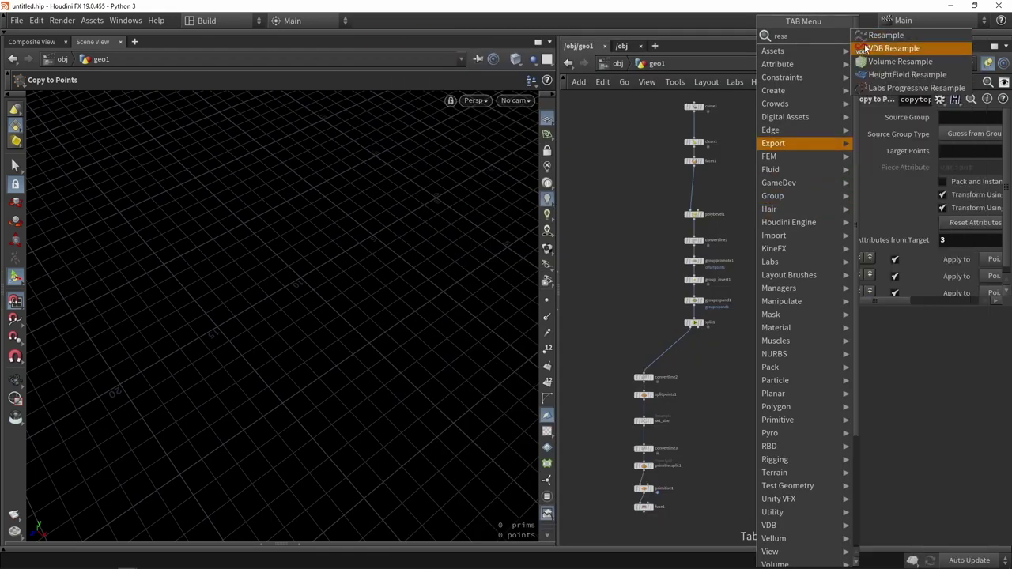
left_click(864, 37)
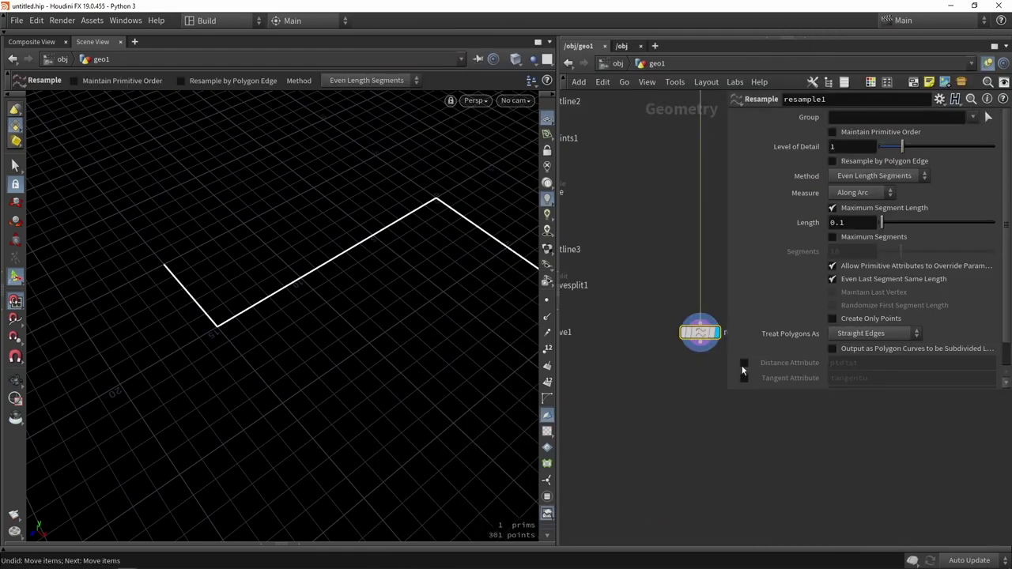
- Enable Resample by Polygon Edge on resample1 and set its Length to 0.3
left_click(843, 164)
left_click(851, 223)
type("3")
key("Return")
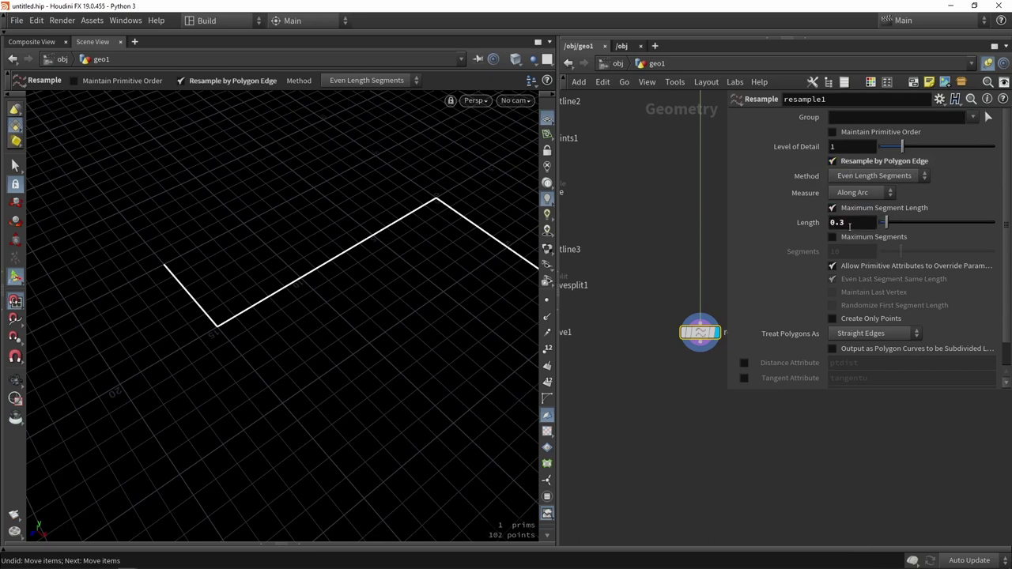
- Show the points in the viewport and view the resampled curve up close
left_click(547, 301)
right_click_drag(340, 294, 279, 300, "alt")
left_click_drag(239, 374, 379, 327, "alt")
key("Return")
key("h")
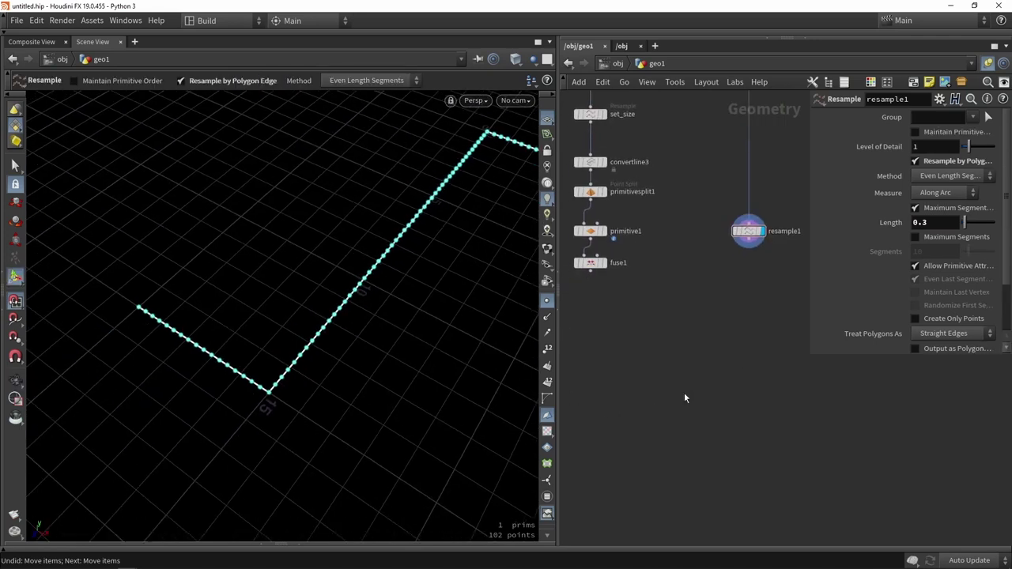
- Add an Orientation Along Curve node after resample1 and display its result
key("Tab")
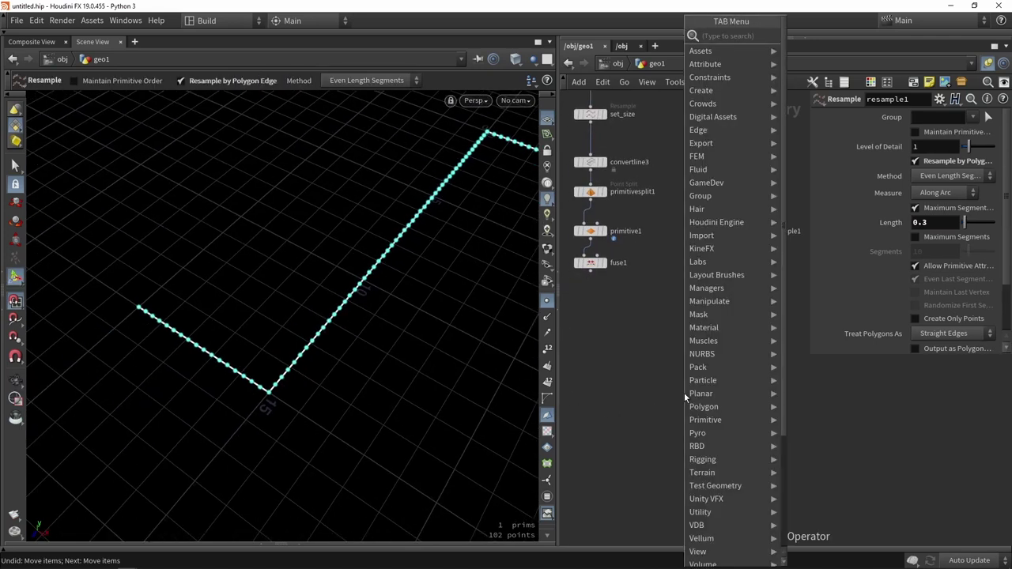
type("ore")
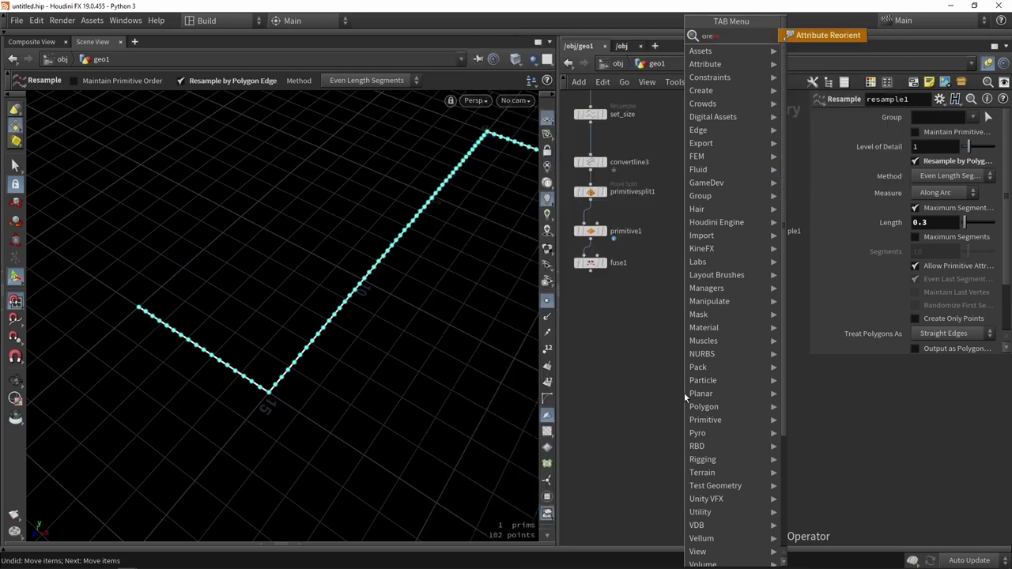
key("BackSpace")
type("ient")
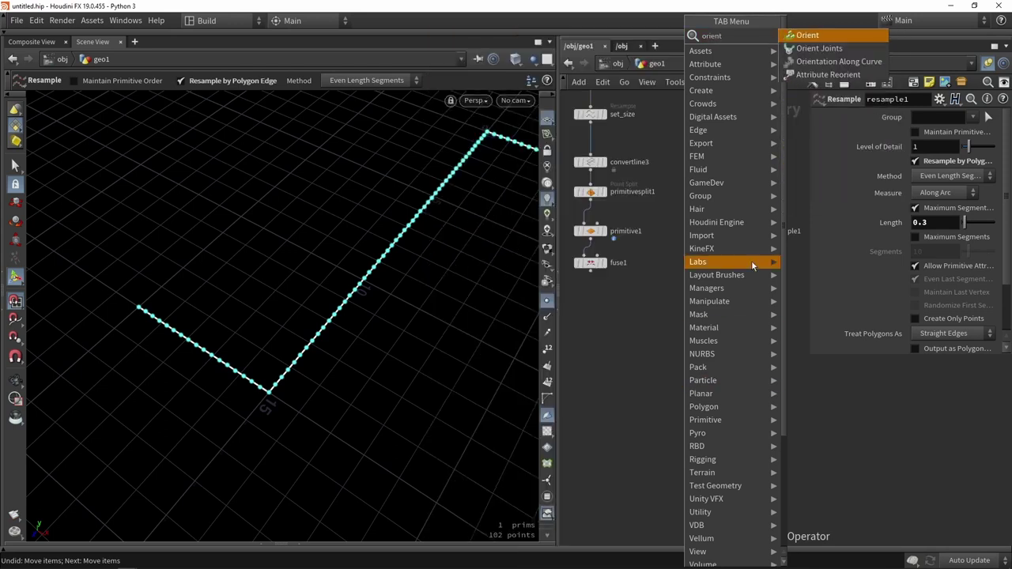
key("Down")
key("Down")
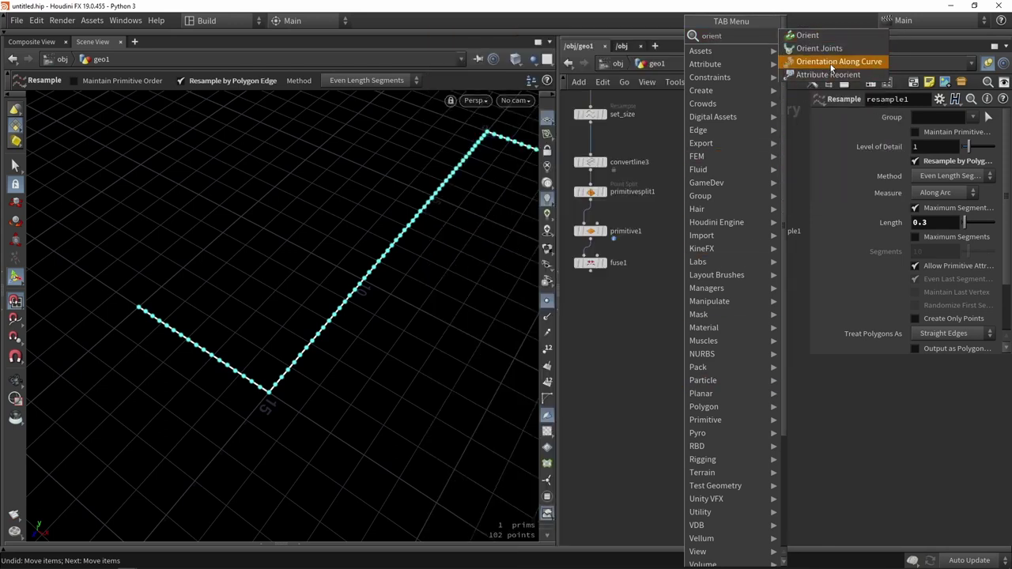
key("Return")
left_click(728, 269)
scroll(739, 251, "up", 3)
left_click_drag(755, 236, 643, 306)
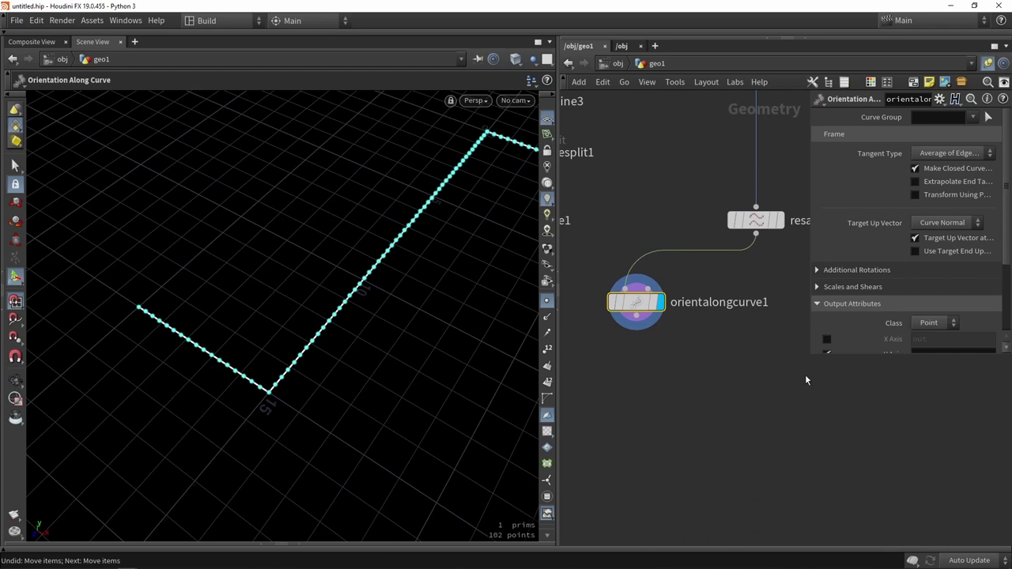
- Set orientalongcurve1's Target Up Vector to Y Axis and turn off Target Up Vector at Start
mouse_move(739, 302)
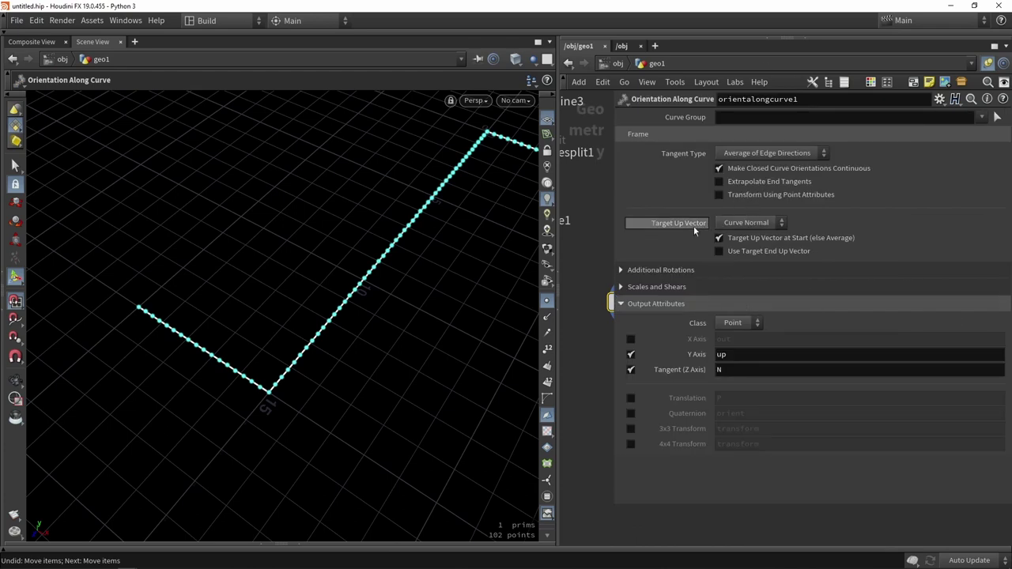
left_click(757, 223)
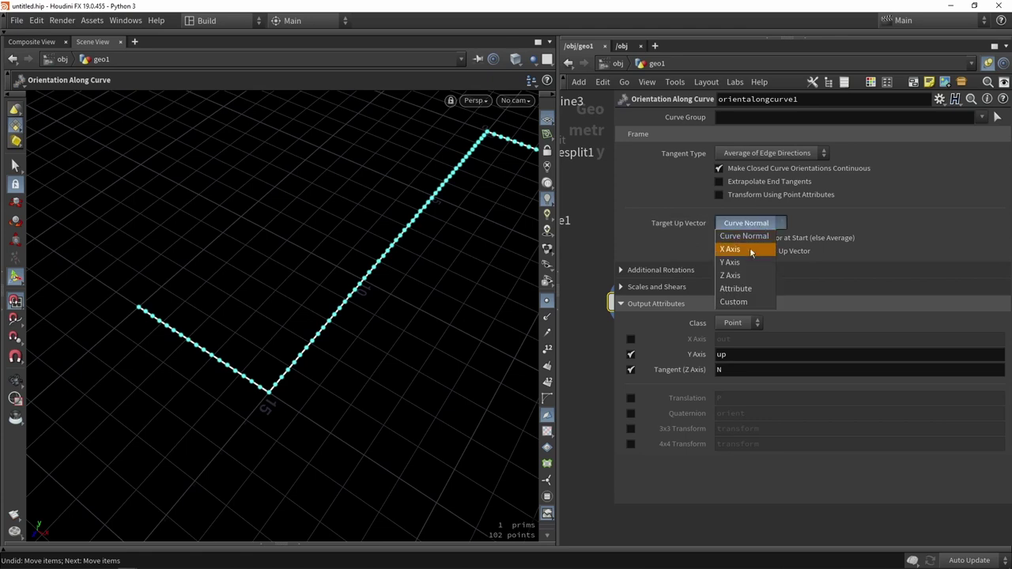
left_click(747, 262)
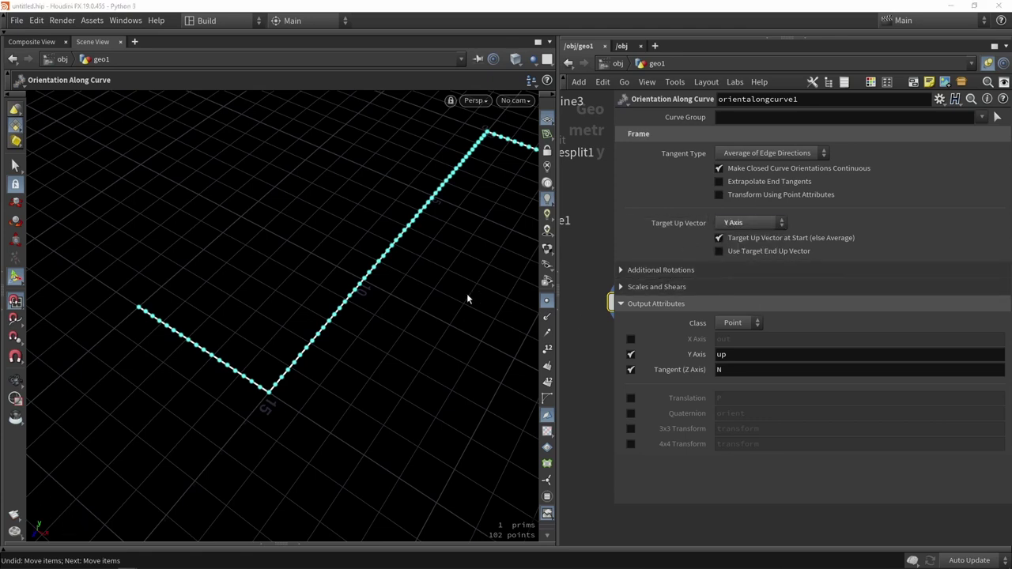
left_click(772, 223)
left_click(758, 223)
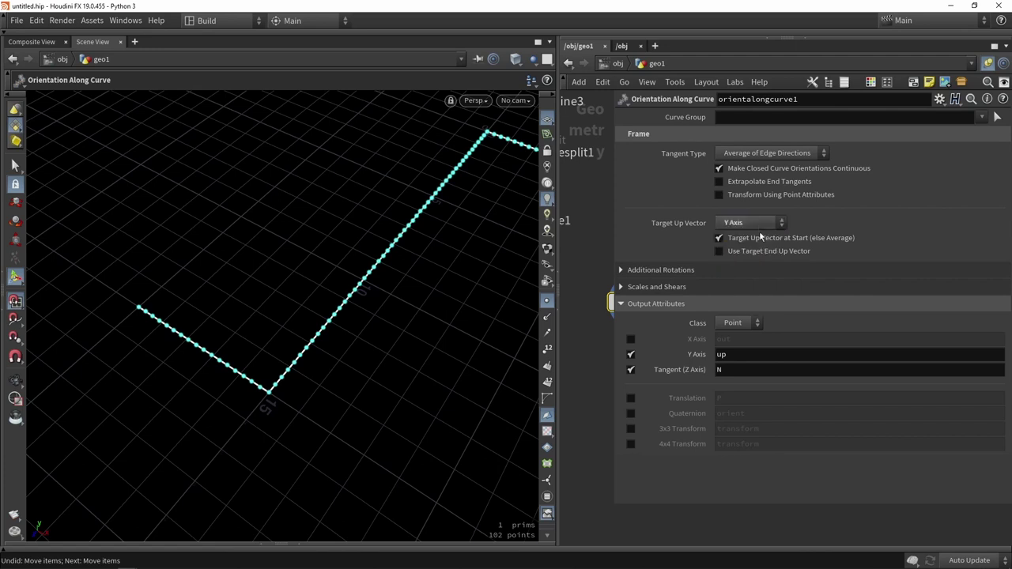
left_click(755, 238)
- Enable the additional roll or twist, yaw and pitch rotations on orientalongcurve1 and set Yaw to 90
left_click(657, 270)
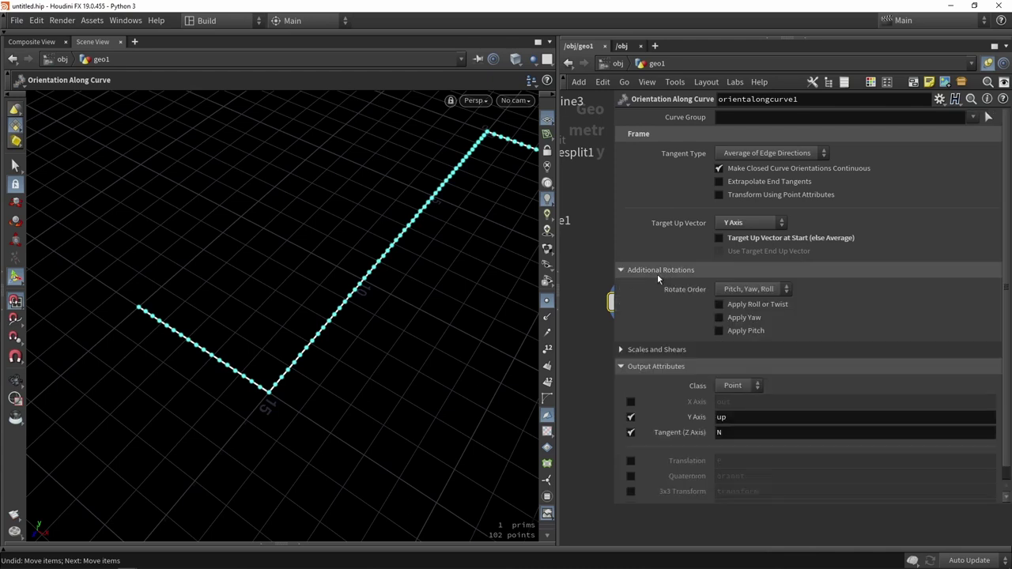
left_click(743, 307)
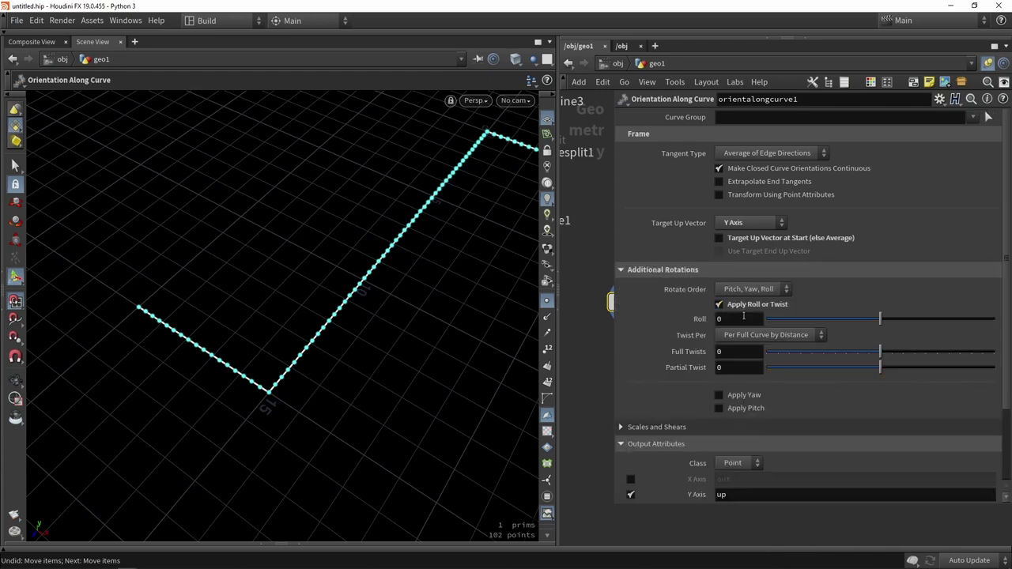
left_click(745, 397)
scroll(751, 419, "down", 1)
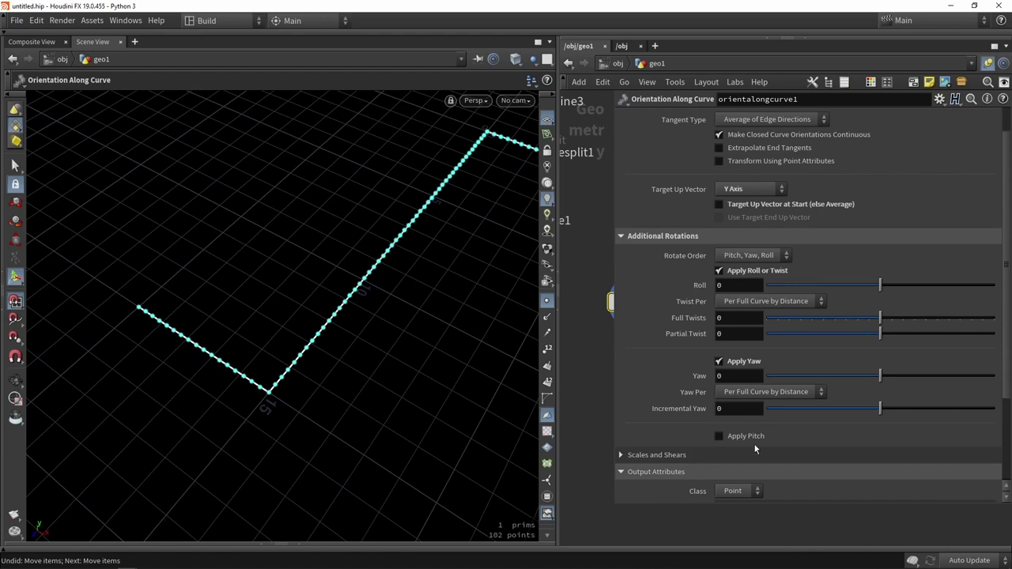
left_click(746, 435)
scroll(750, 426, "down", 2)
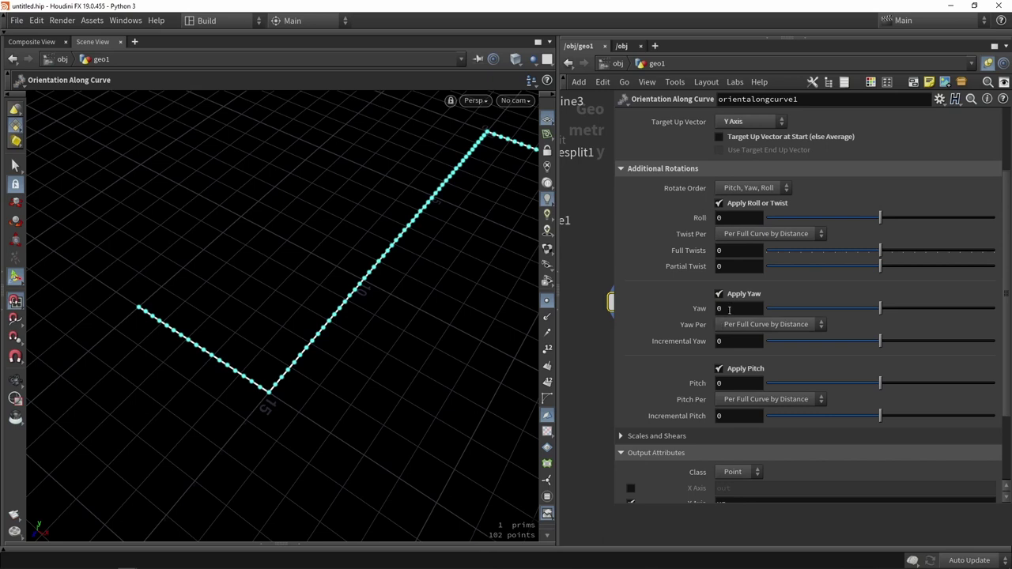
left_click_drag(757, 309, 628, 314)
type("90")
key("Return")
- Enlarge the network area and add an Attribute Transfer node below fuse1 and orientalongcurve1
left_click_drag(613, 362, 746, 349)
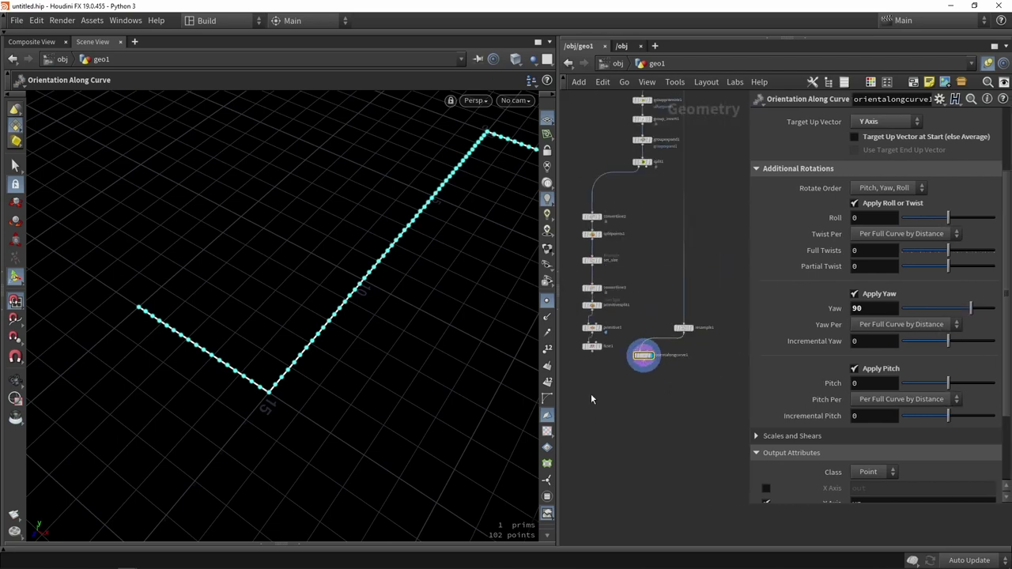
left_click_drag(558, 378, 401, 373)
scroll(486, 372, "up", 5)
left_click_drag(662, 343, 668, 337)
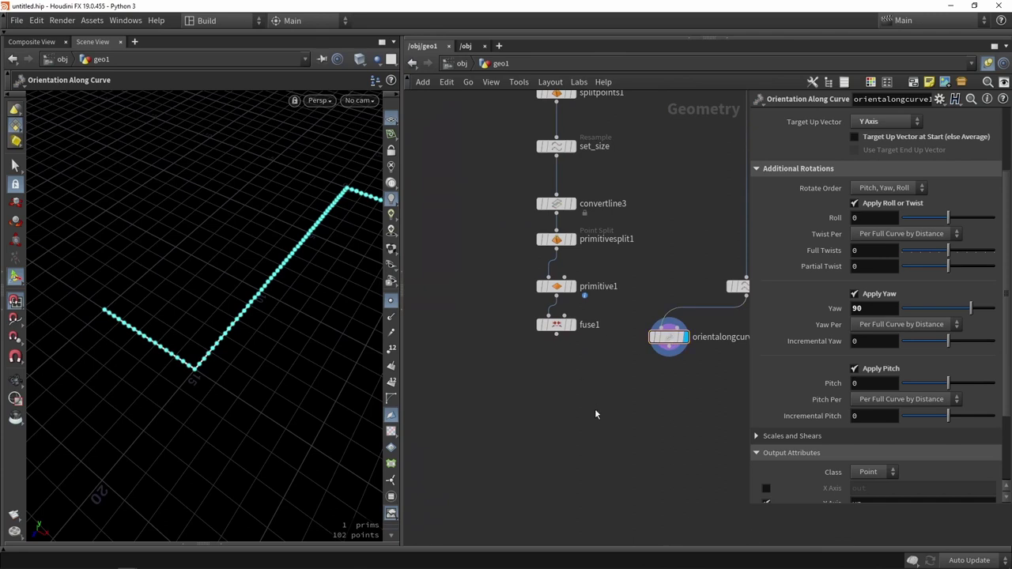
key("Tab")
type("trans")
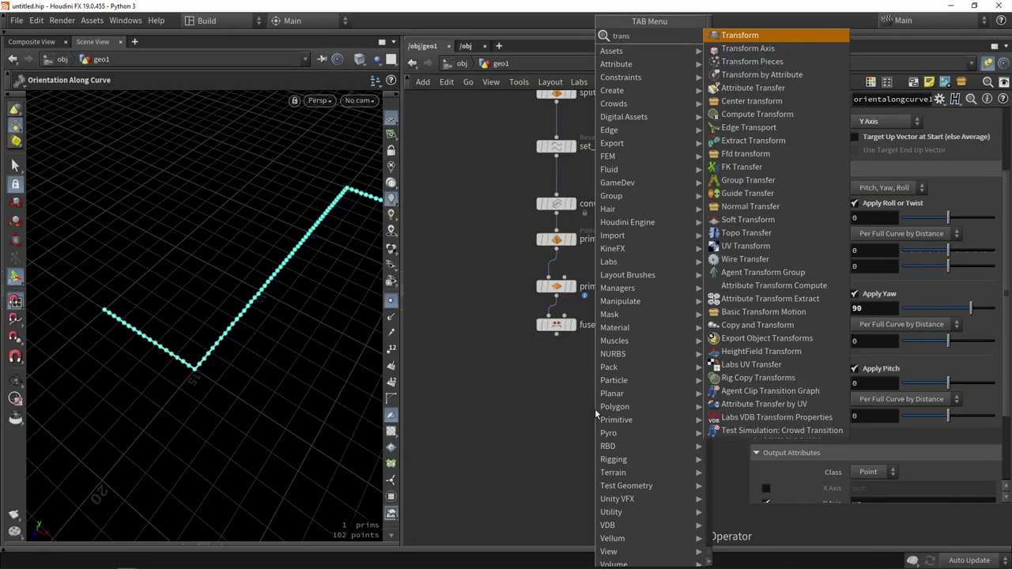
type("fer")
key("Return")
left_click(594, 409)
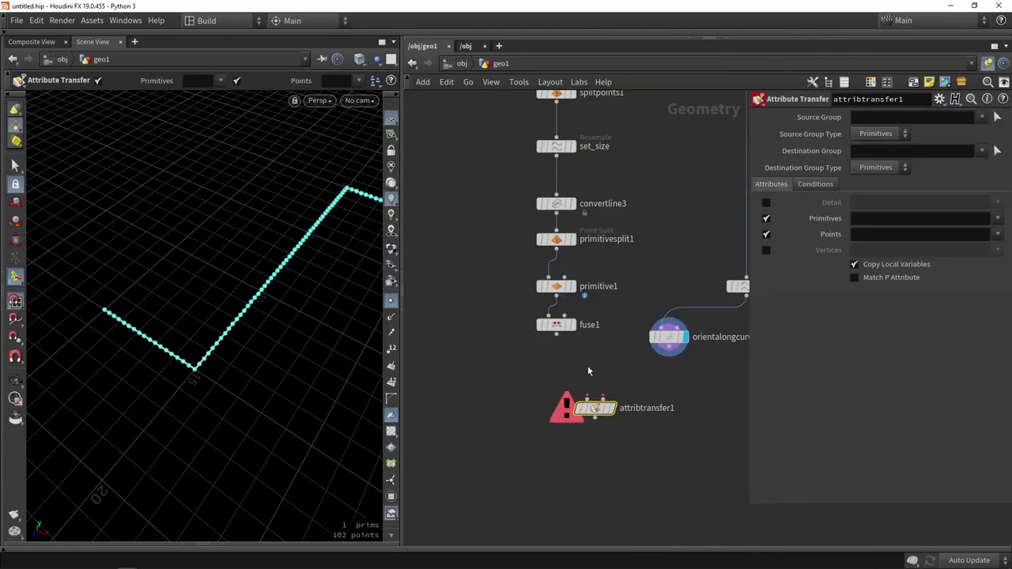
- Wire fuse1 into the first input and orientalongcurve1 into the second input of attribtransfer1, and display its result
left_click_drag(556, 334, 585, 399)
left_click_drag(669, 355, 576, 408)
left_click(609, 408)
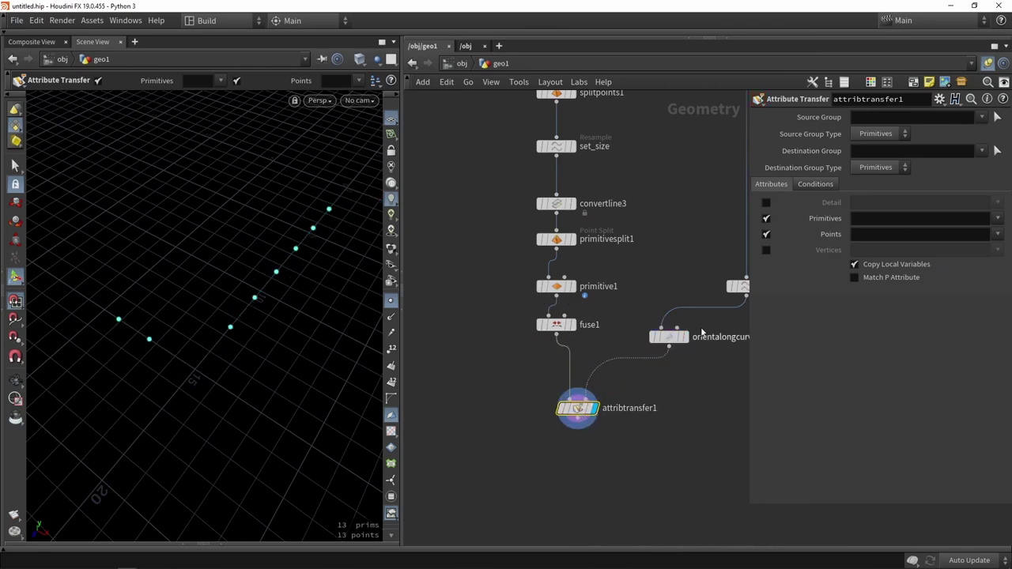
- Turn off primitive attribute transfer on attribtransfer1 and transfer only the point attributes N and up
left_click(766, 219)
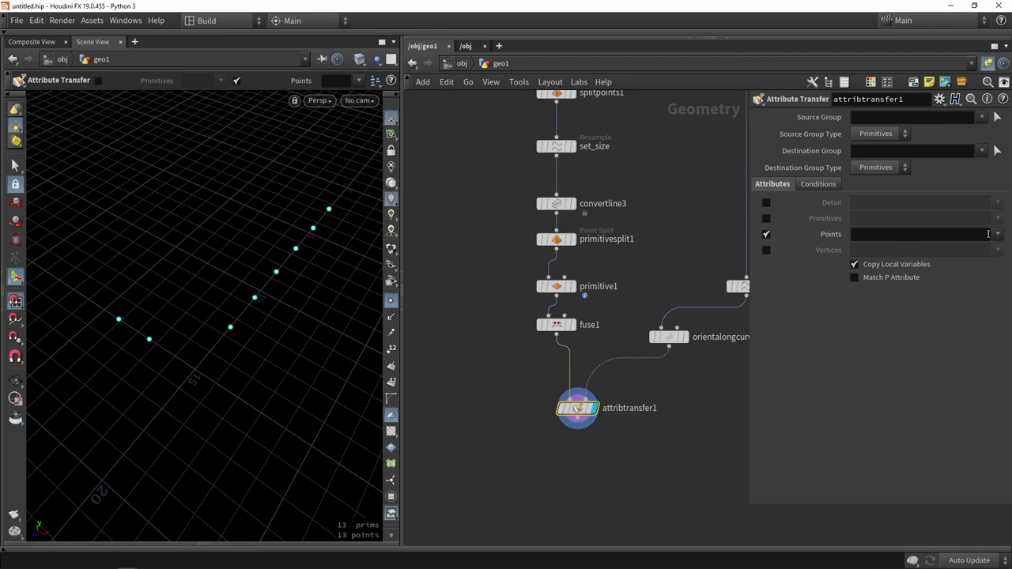
left_click(997, 234)
left_click(977, 248)
left_click(996, 234)
left_click(966, 274)
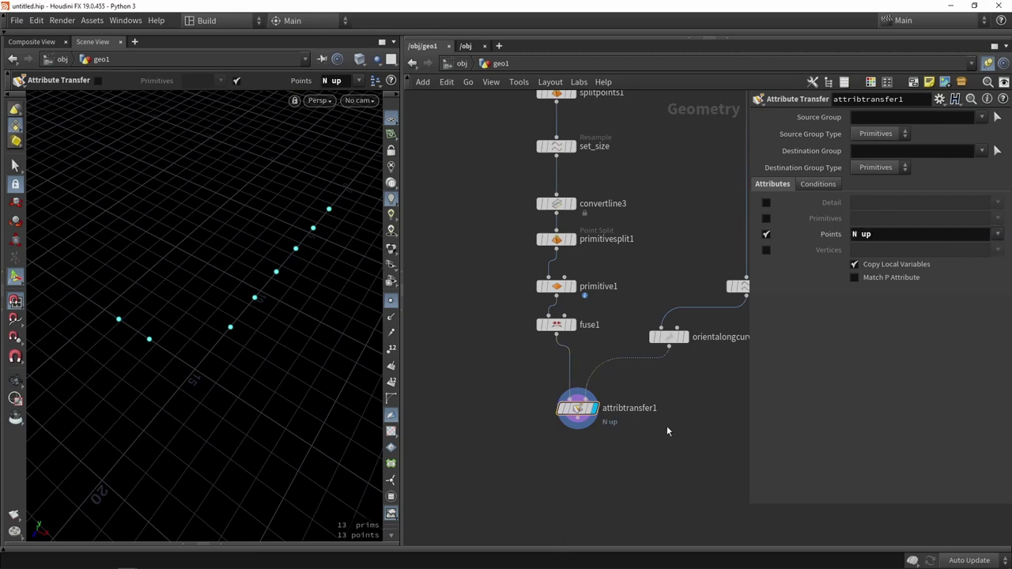
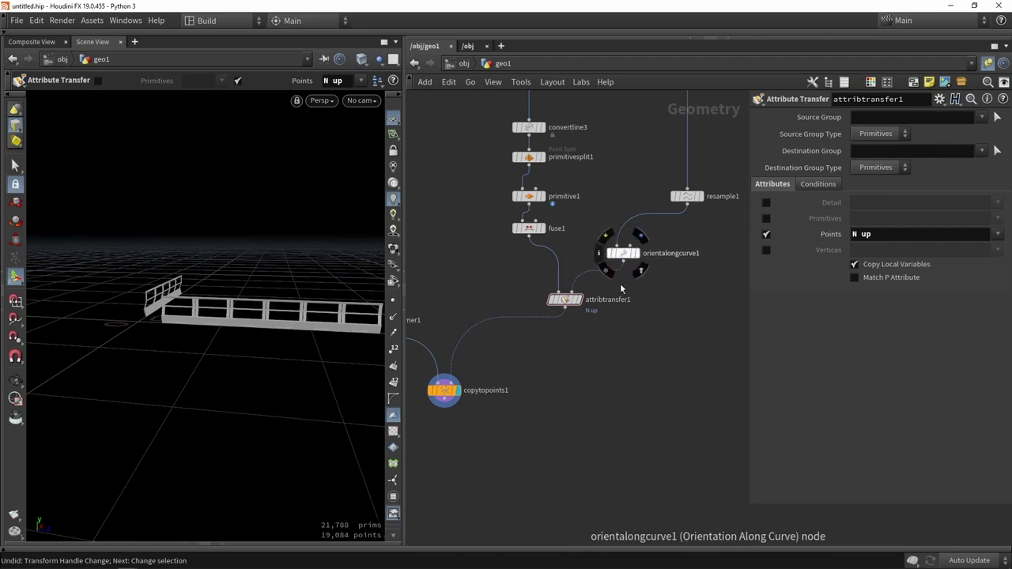
- Examine the orientalongcurve1 and attribtransfer1 nodes and the yaw rotation settings of orientalongcurve1
middle_click_drag(629, 310, 578, 304)
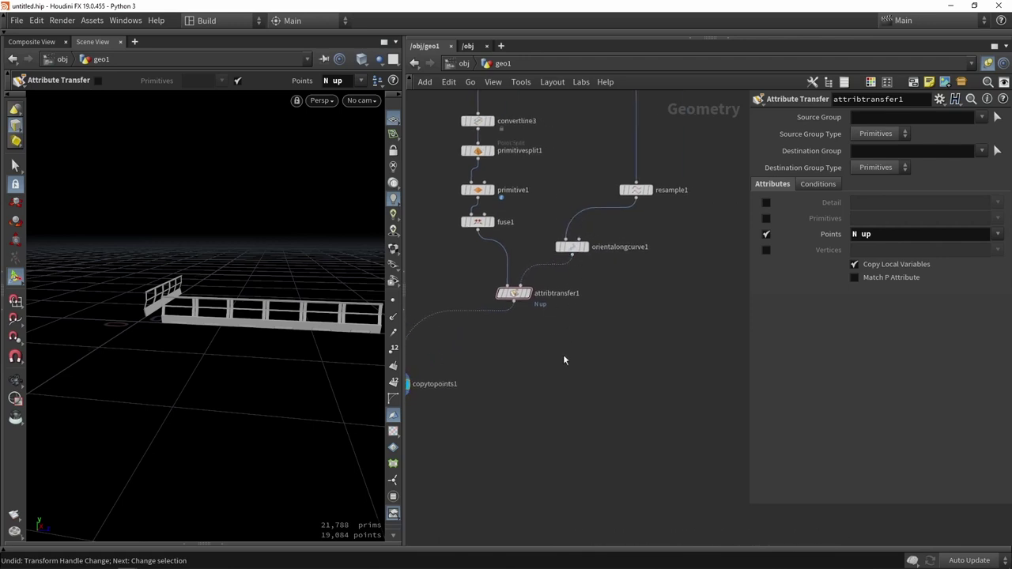
left_click_drag(645, 356, 496, 242)
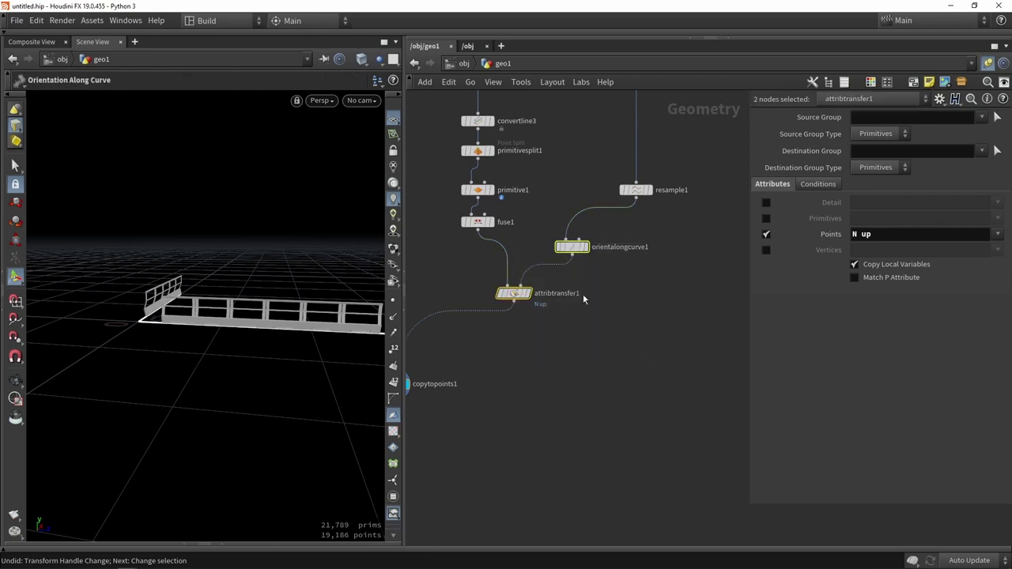
scroll(575, 252, "up", 1)
left_click(575, 251)
mouse_move(961, 311)
left_mouse_down()
mouse_move(986, 310)
mouse_move(950, 308)
left_mouse_up()
left_click_drag(948, 249, 939, 267)
middle_click(886, 311, "ctrl")
middle_click(878, 251, "ctrl")
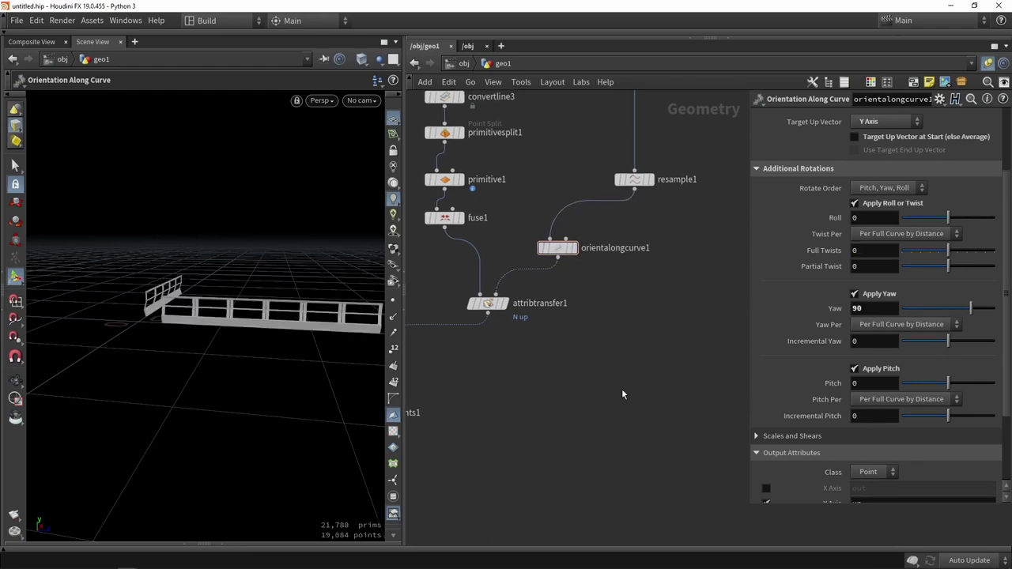
- Add a PolyExtrude node as a separate branch from resample1 and display its result
key("Tab")
type("extr")
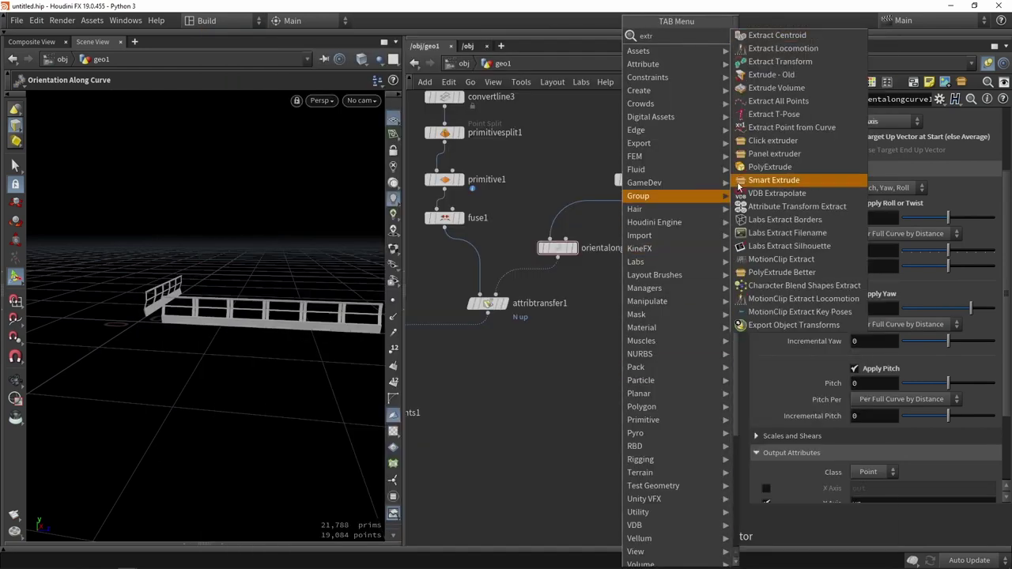
left_click(769, 167)
left_click(648, 264)
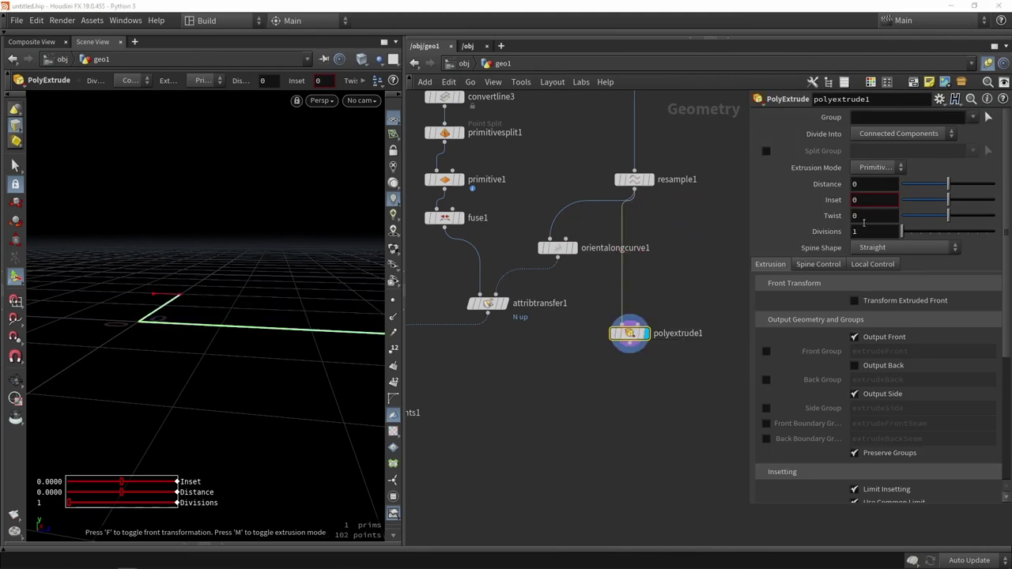
- Enable Transform Extruded Front in Global space on polyextrude1 and raise the extrusion with a Y translate of 1
left_click(867, 300)
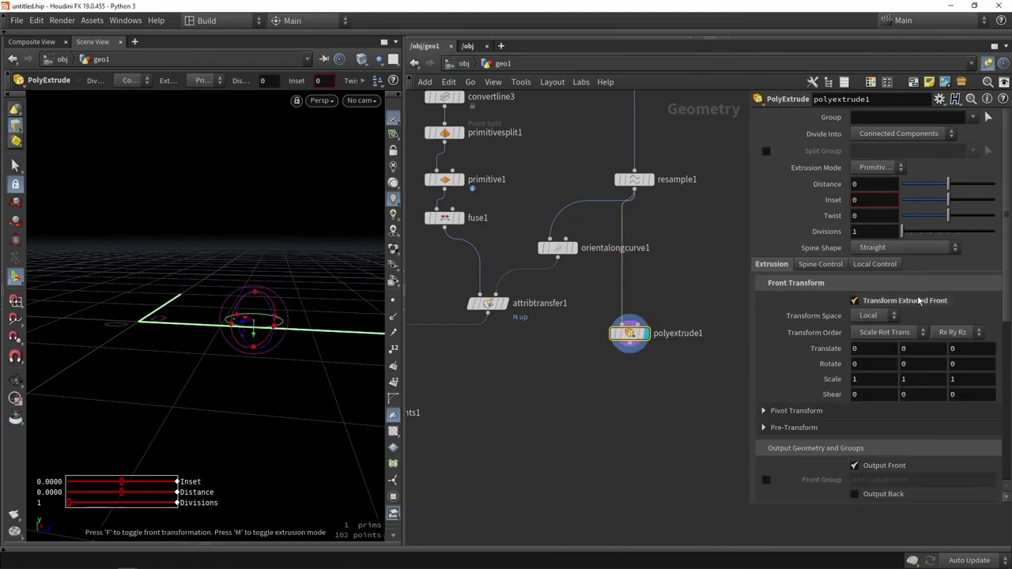
left_click(876, 315)
left_click(869, 333)
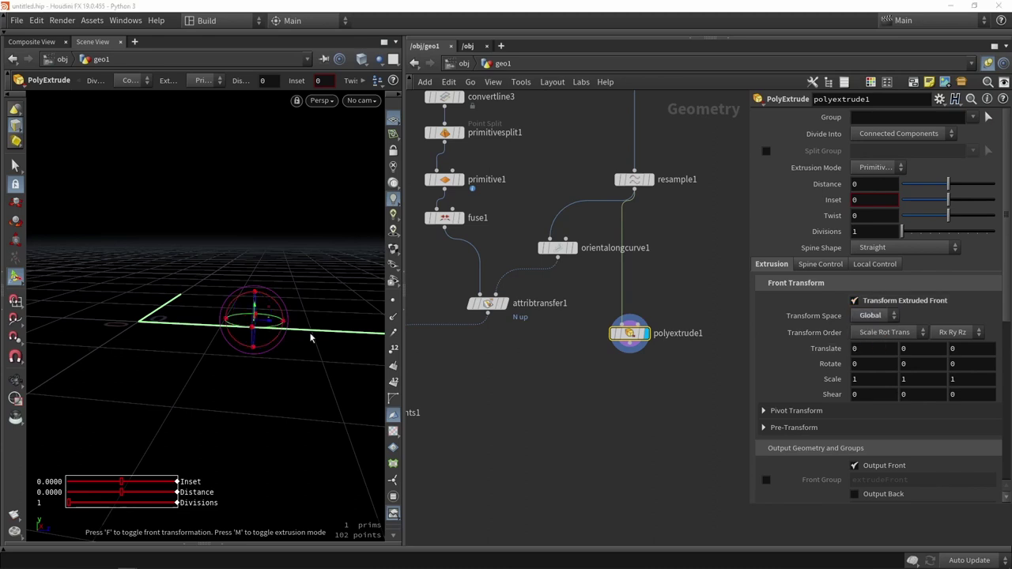
left_click_drag(267, 361, 297, 348, "alt")
left_click_drag(241, 315, 255, 340)
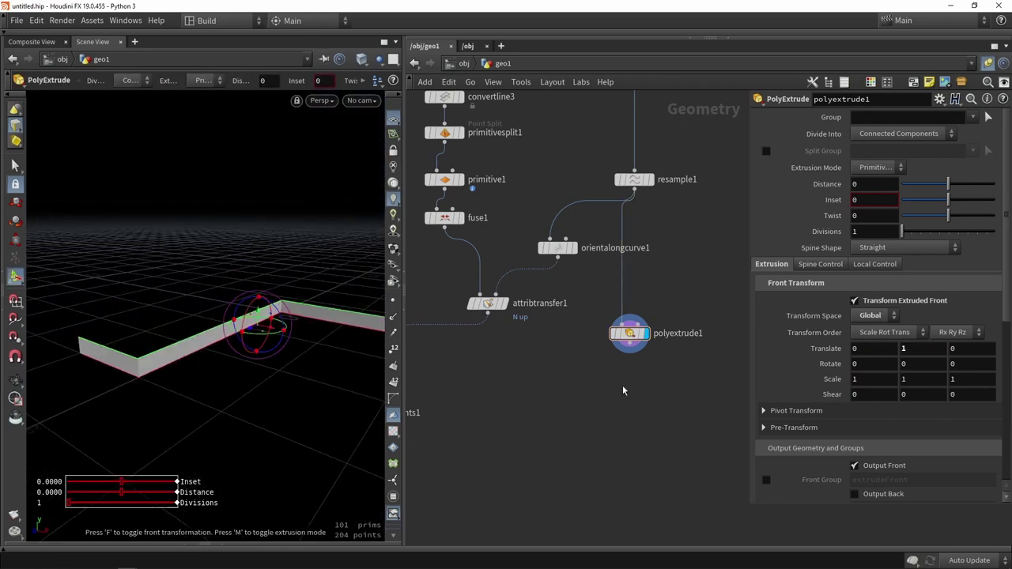
- Add a Normal node after polyextrude1 and display its result
key("Tab")
type("no")
key("Return")
left_click(613, 385)
scroll(644, 344, "up", 2)
left_click_drag(623, 341, 624, 389)
left_click(631, 378)
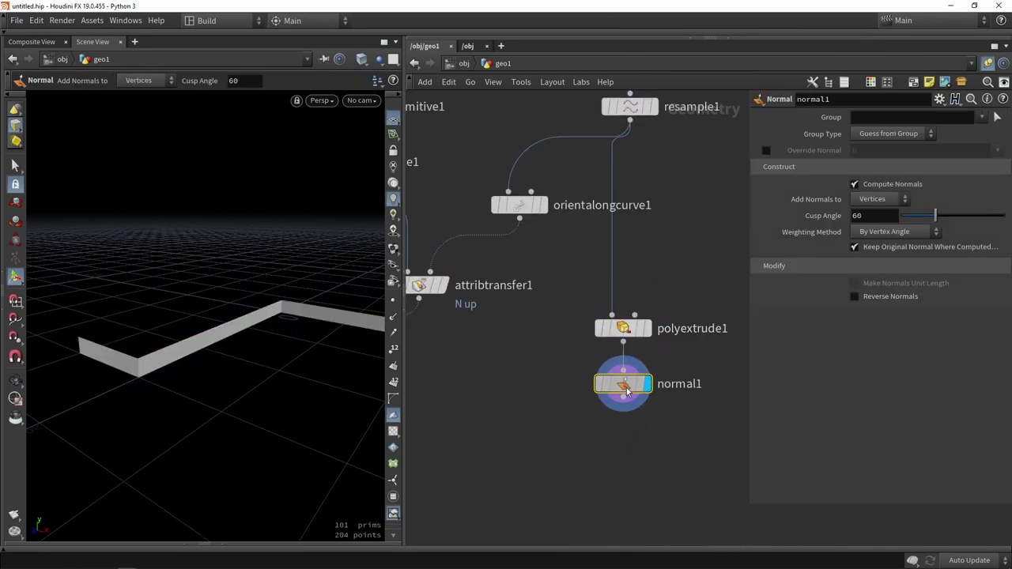
- Make normal1 add normals to Points and show the point normals in the viewport to check their direction
left_click(879, 200)
left_click(878, 214)
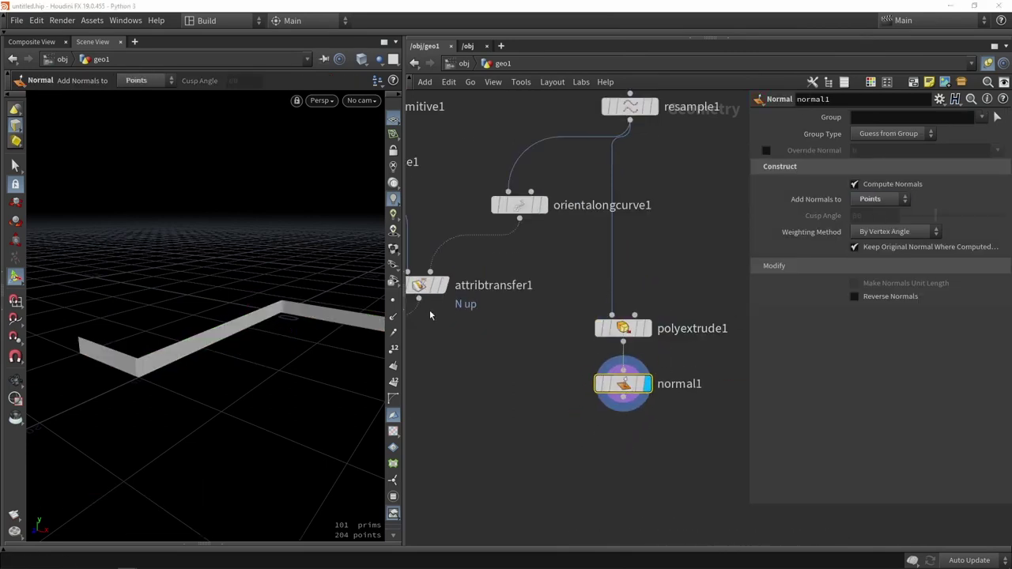
left_click(394, 315)
left_click_drag(264, 326, 217, 369, "alt")
right_click_drag(216, 369, 192, 329, "alt")
left_click_drag(192, 329, 102, 377, "alt")
key("Return")
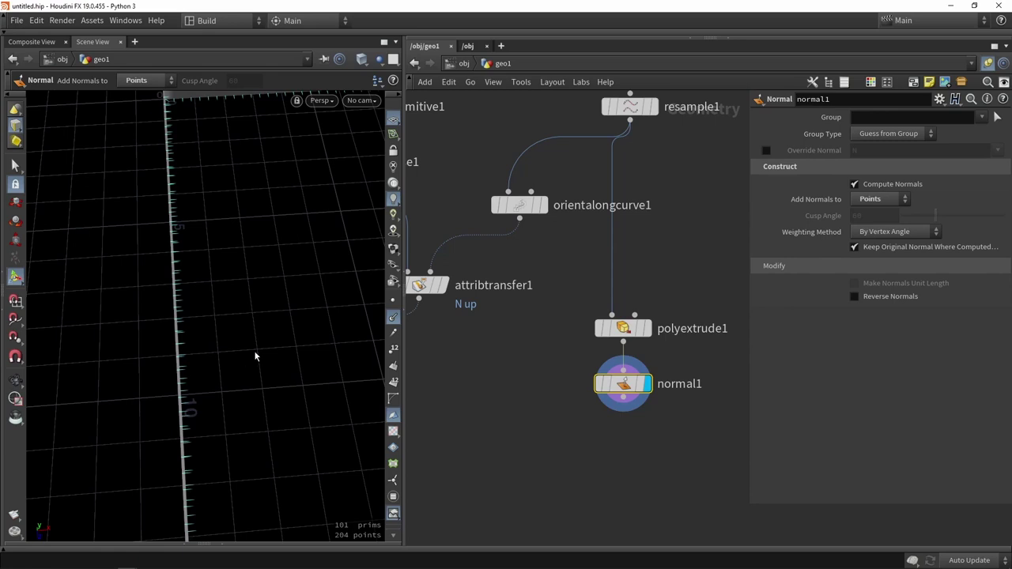
- Move copytopoints1 further down the network and place a duplicate of attribtransfer1 below the original
middle_click_drag(509, 382, 596, 270)
scroll(596, 270, "down", 4)
scroll(493, 301, "up", 1)
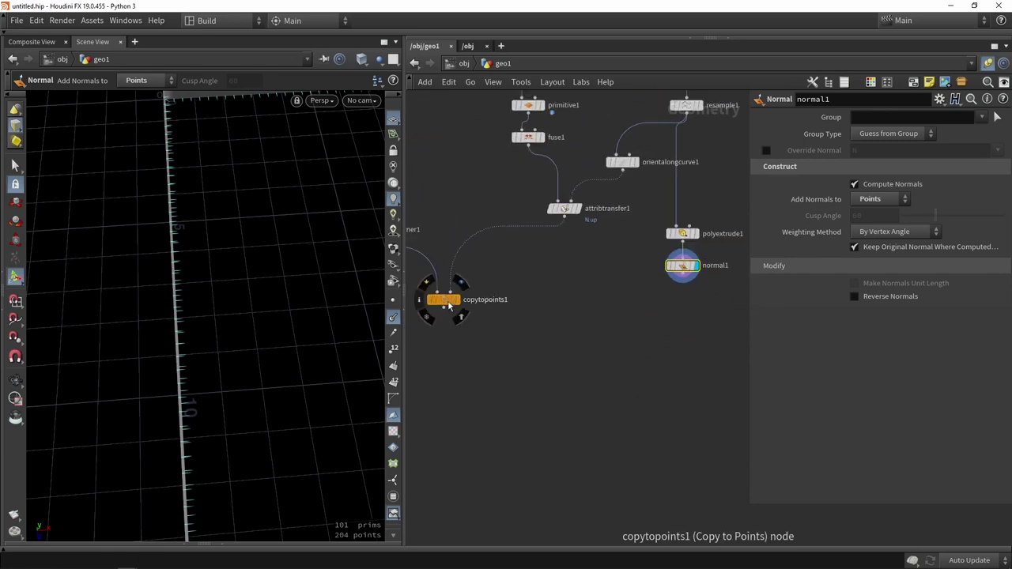
left_click_drag(449, 304, 430, 431)
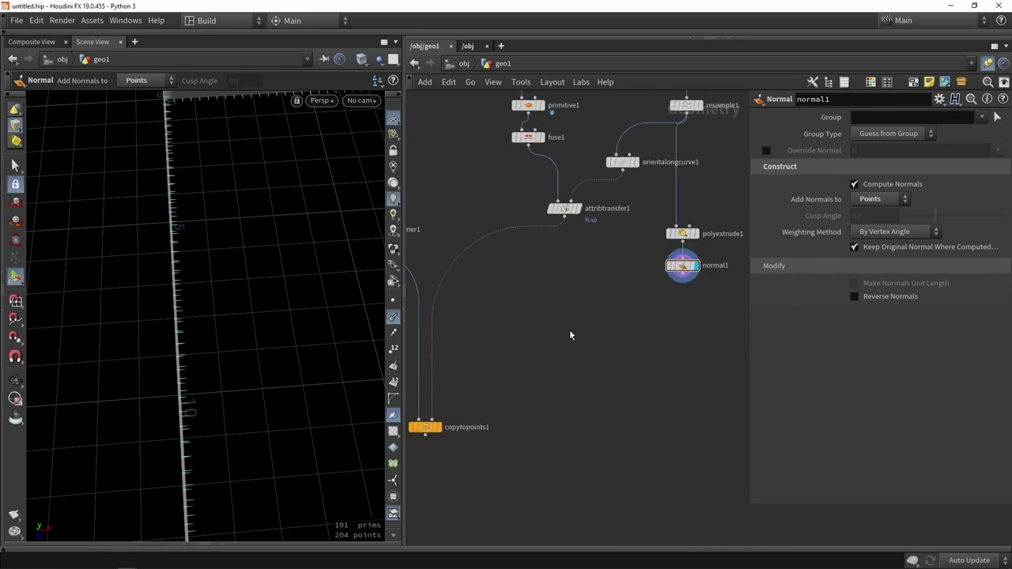
left_click(564, 208)
left_click_drag(563, 208, 577, 293, "alt")
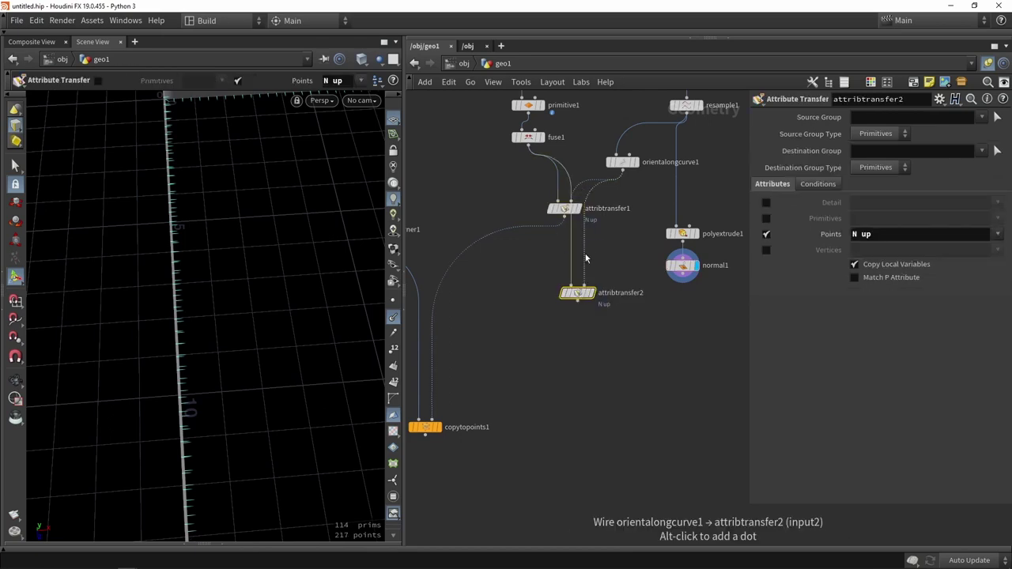
- Feed attribtransfer1 and normal1 into attribtransfer2, limit its point attributes to N, and display its result
left_click(931, 234)
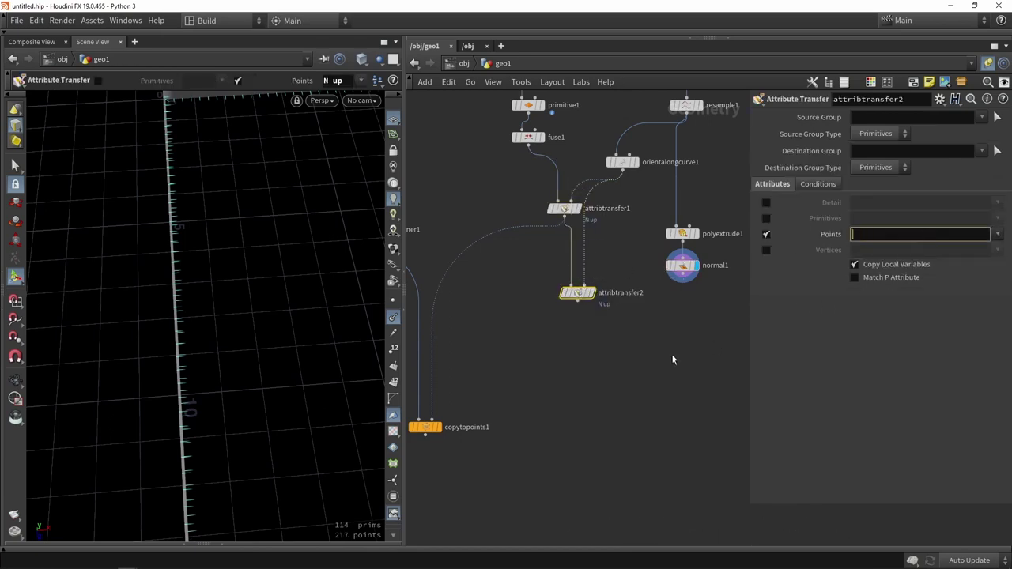
type("N")
key("Return")
left_click_drag(683, 278, 585, 288)
left_click(593, 294)
scroll(589, 356, "down", 3)
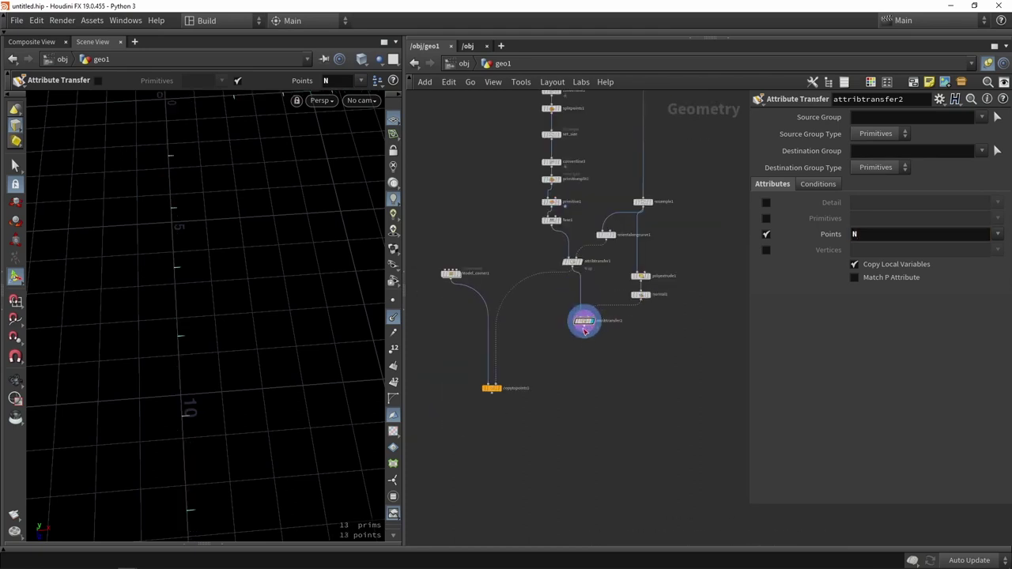
- Wire attribtransfer2 into copytopoints1 as the target points, display the copies, hide the point normals and inspect the railing orientation
left_click(499, 388)
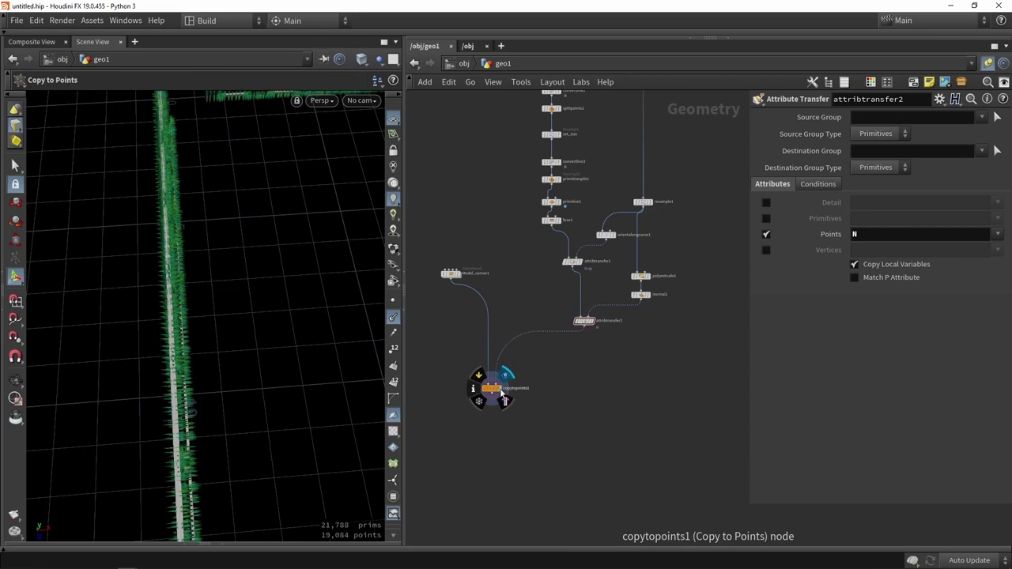
left_click_drag(302, 315, 237, 273)
scroll(588, 320, "up", 3)
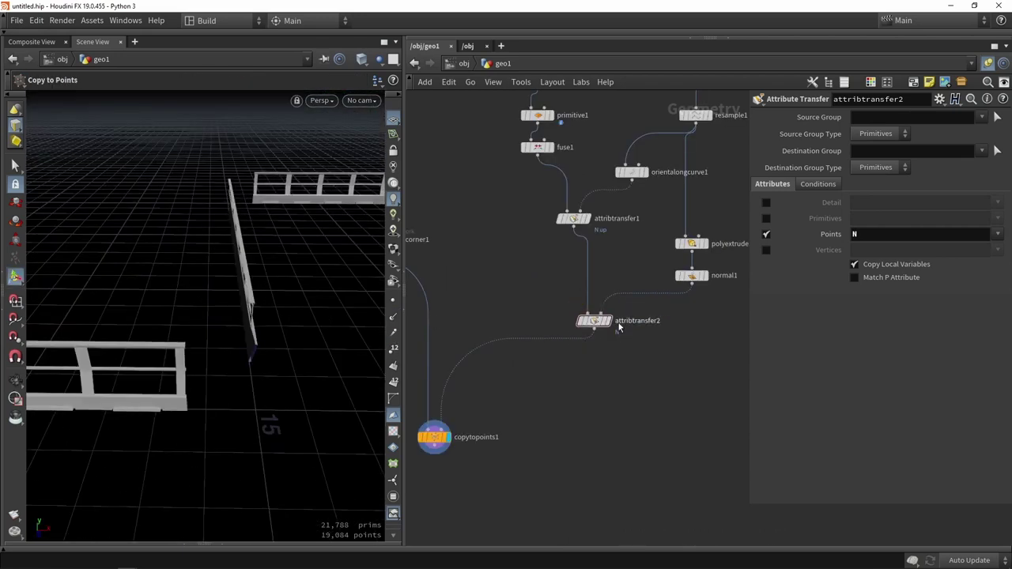
scroll(580, 322, "up", 2)
mouse_move(582, 319)
left_mouse_down()
mouse_move(567, 304)
mouse_move(566, 330)
left_mouse_up()
left_click_drag(251, 254, 295, 355)
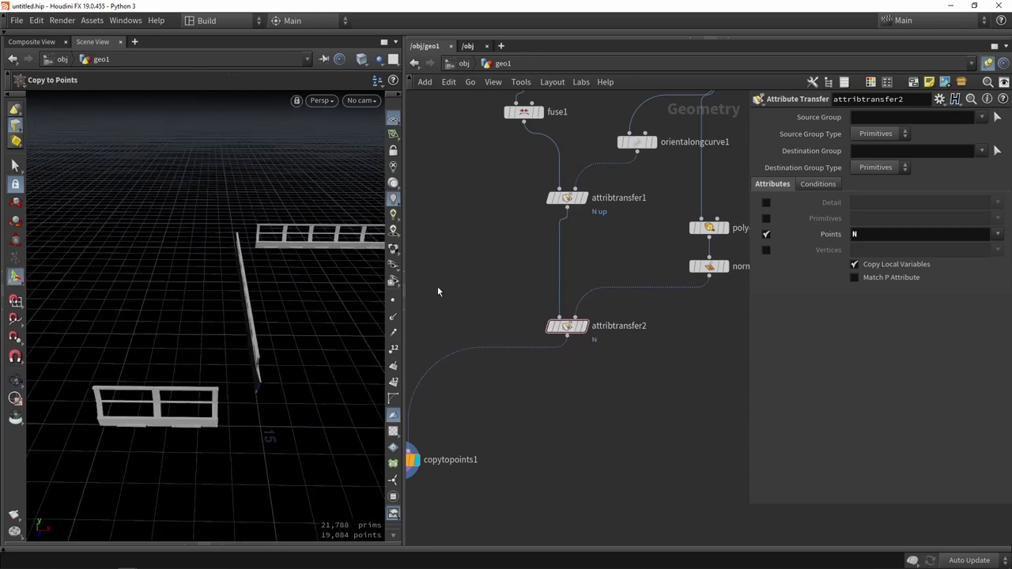
middle_click_drag(671, 342, 549, 361)
left_click_drag(605, 342, 597, 211)
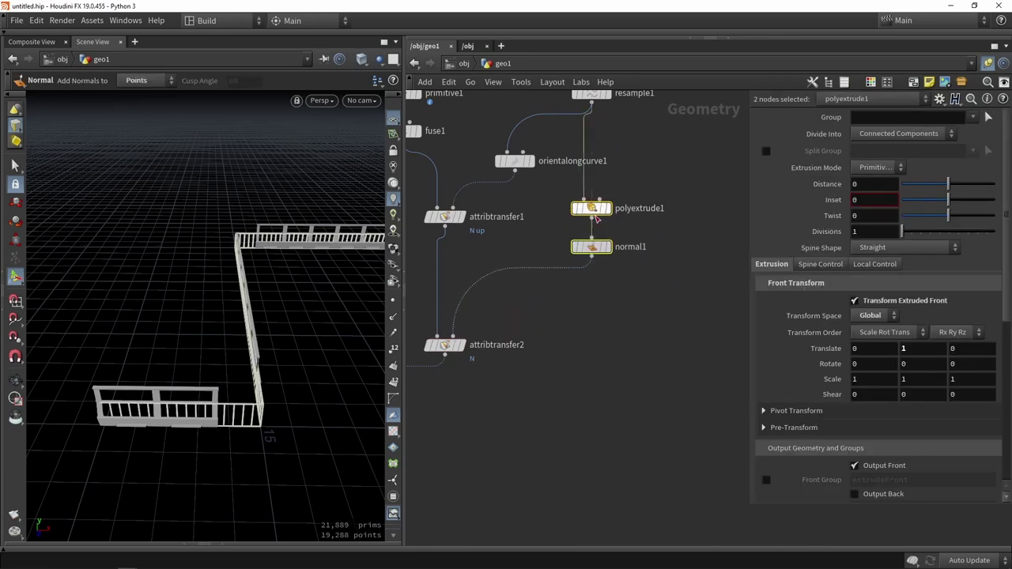
left_click(535, 327)
scroll(519, 350, "down", 3)
middle_click_drag(519, 350, 631, 274)
middle_click_drag(572, 401, 589, 356)
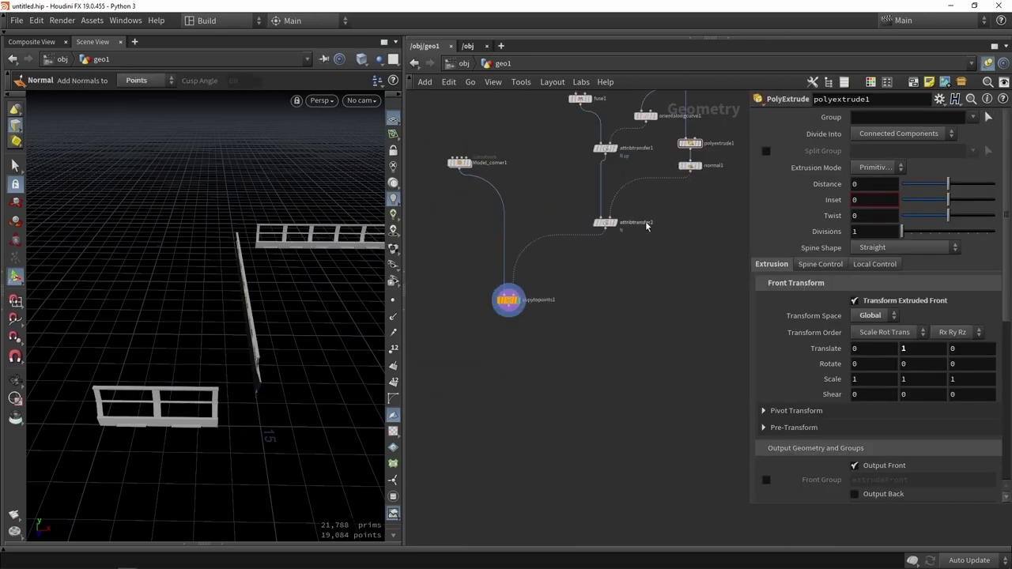
middle_click_drag(634, 283, 630, 354)
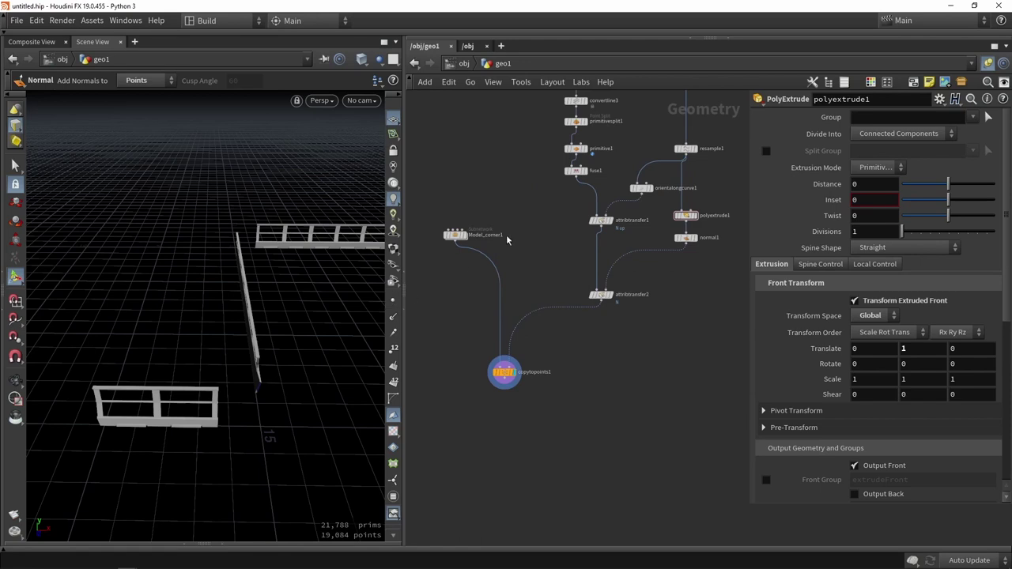
- Display the output of convertline3 with point markers shown in the viewport
middle_click_drag(563, 170, 583, 238)
scroll(633, 141, "up", 3)
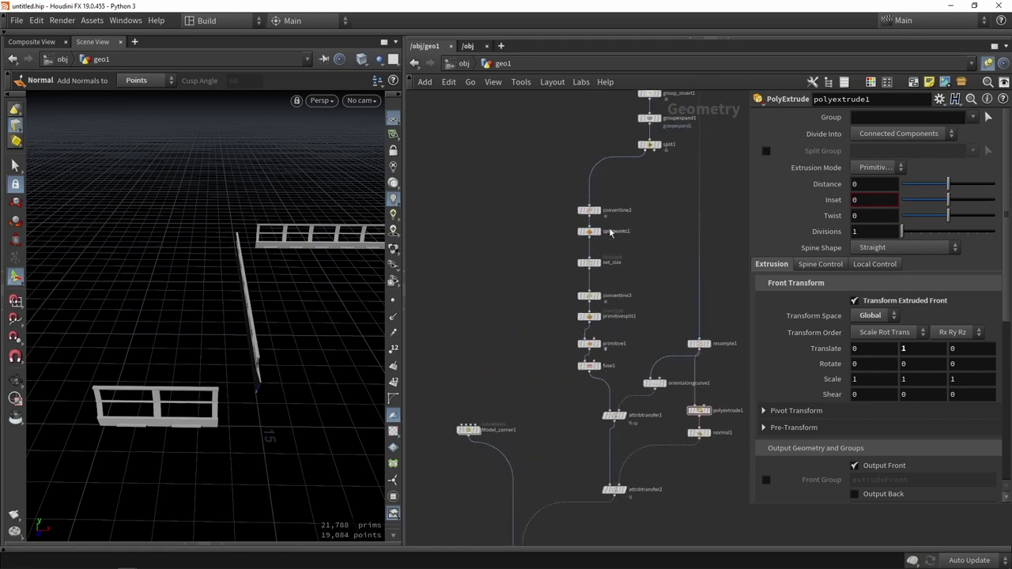
left_click(585, 284)
left_click(586, 284)
left_click(393, 300)
middle_click_drag(226, 417, 285, 311, "alt")
left_click_drag(296, 209, 225, 225, "alt")
left_click(595, 340)
left_click(585, 340)
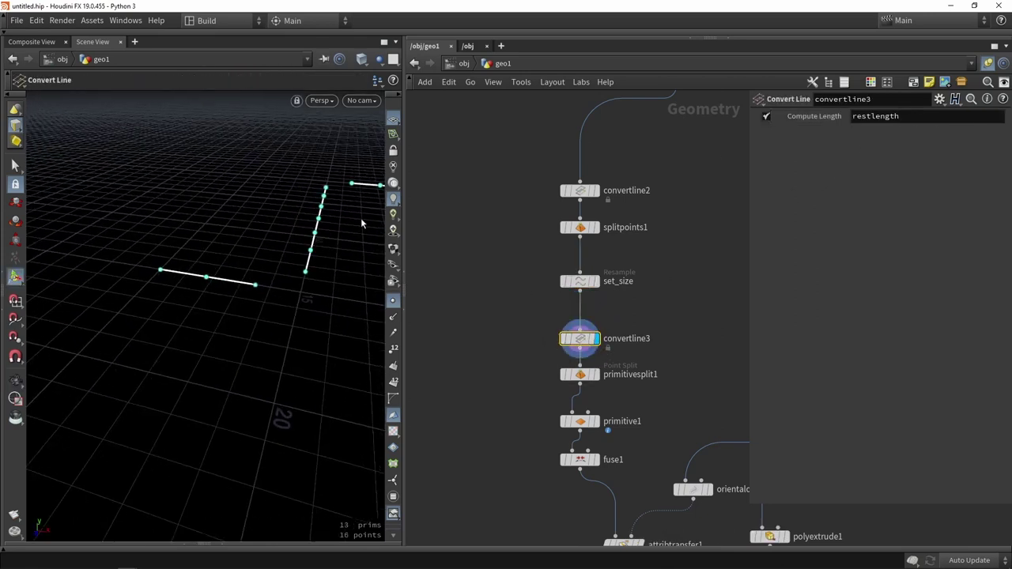
- Open the geometry spreadsheet and examine the primitive restlength values for convertline3 and set_size
left_click(204, 544)
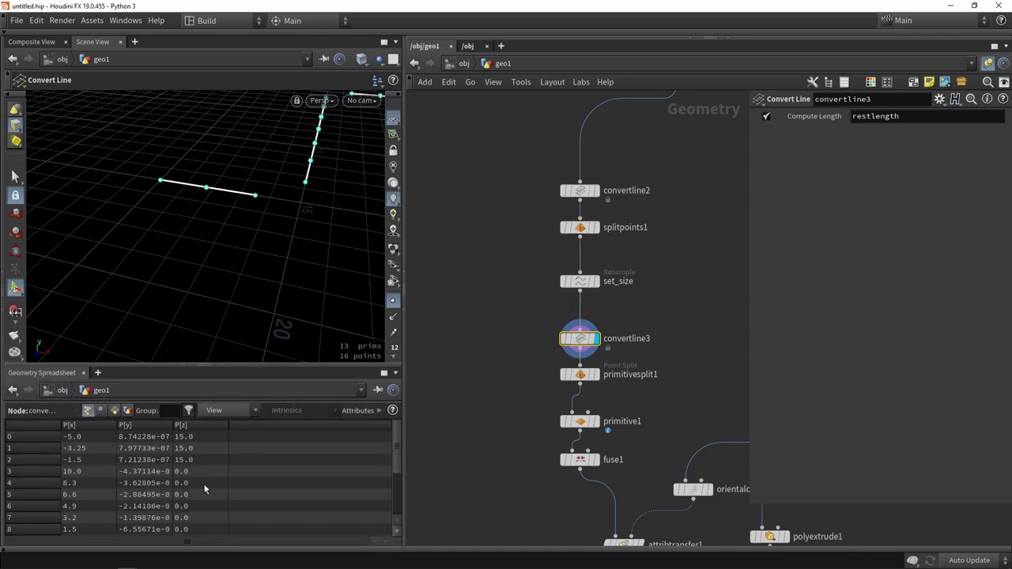
left_click(113, 410)
scroll(101, 477, "down", 2)
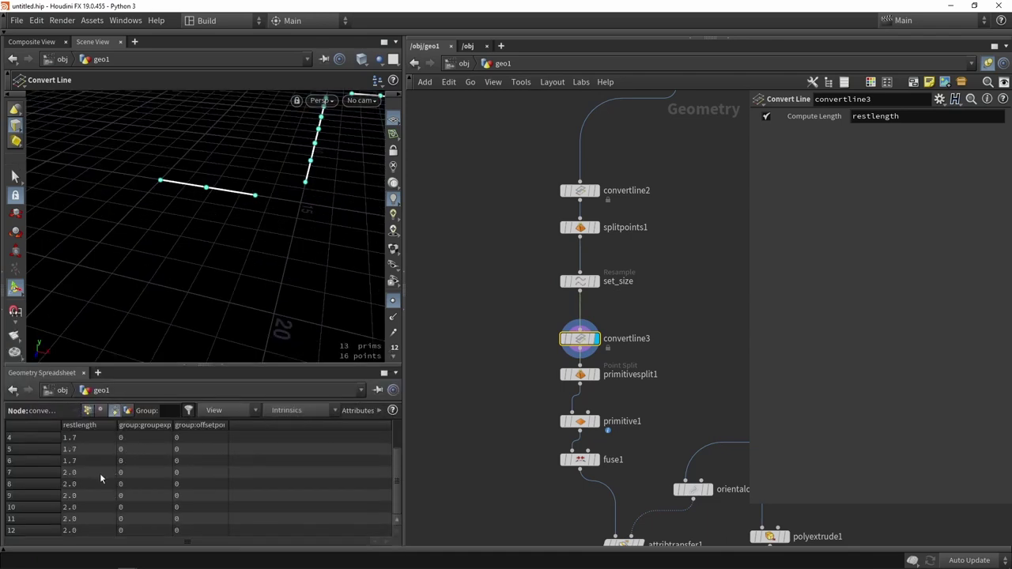
mouse_move(94, 437)
left_mouse_down()
mouse_move(91, 533)
mouse_move(92, 435)
left_mouse_up()
scroll(91, 501, "up", 2)
left_click(580, 281)
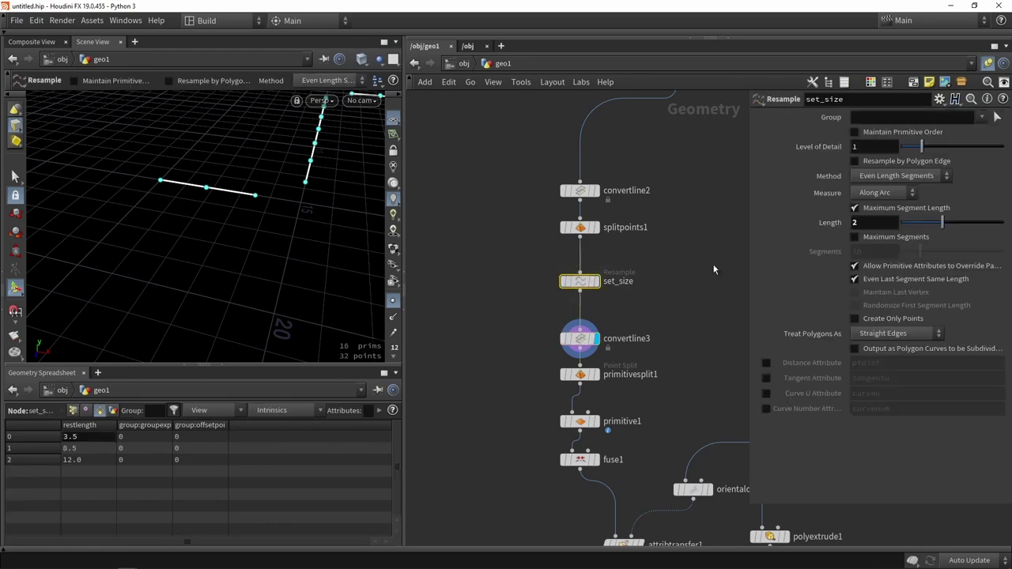
scroll(597, 272, "down", 3)
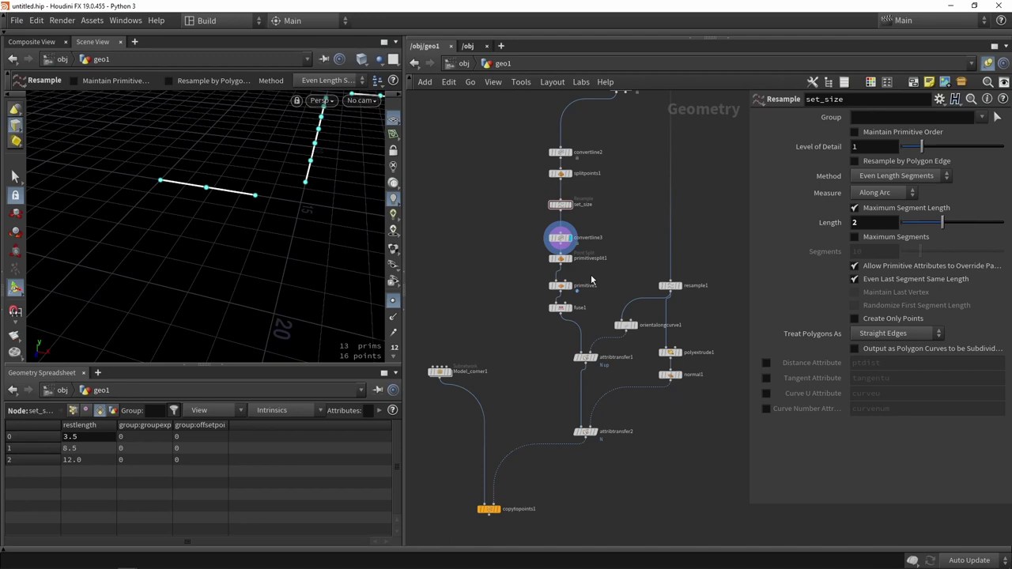
- Display primitivesplit1 and insert an Attribute Promote node between it and primitive1
scroll(575, 221, "up", 5)
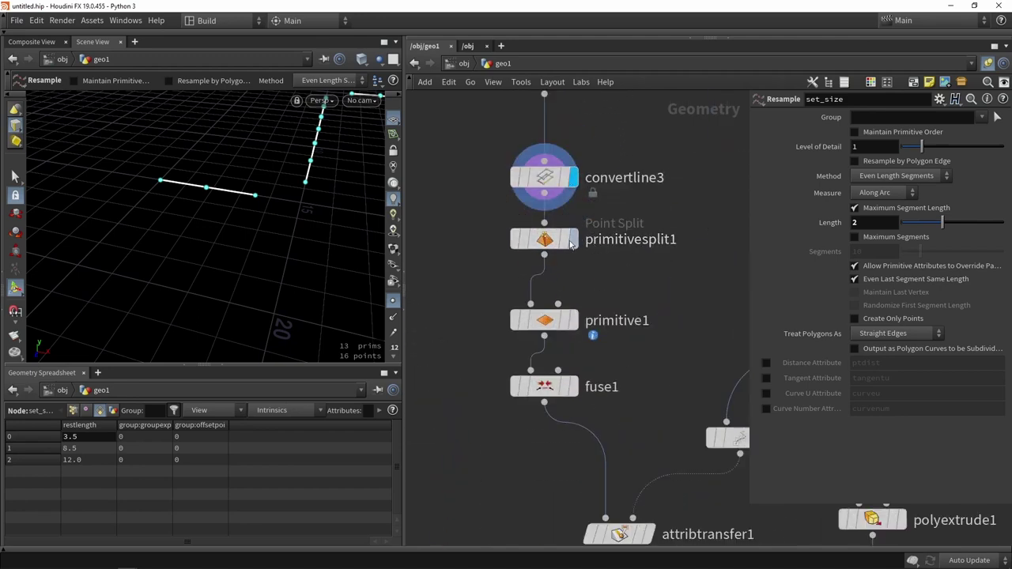
left_click(573, 239)
key("Tab")
type("prom")
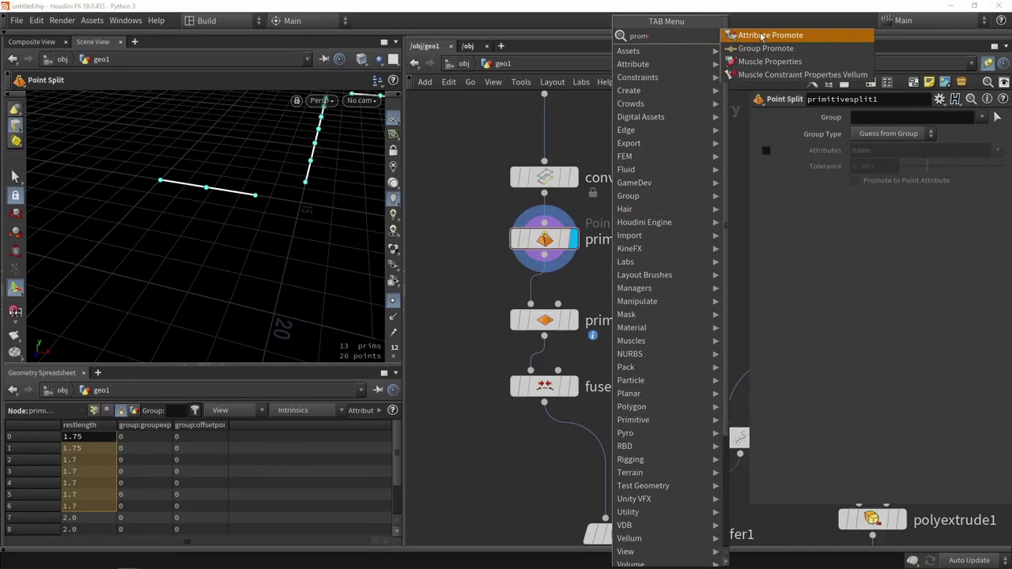
left_click(760, 35)
left_click(543, 281)
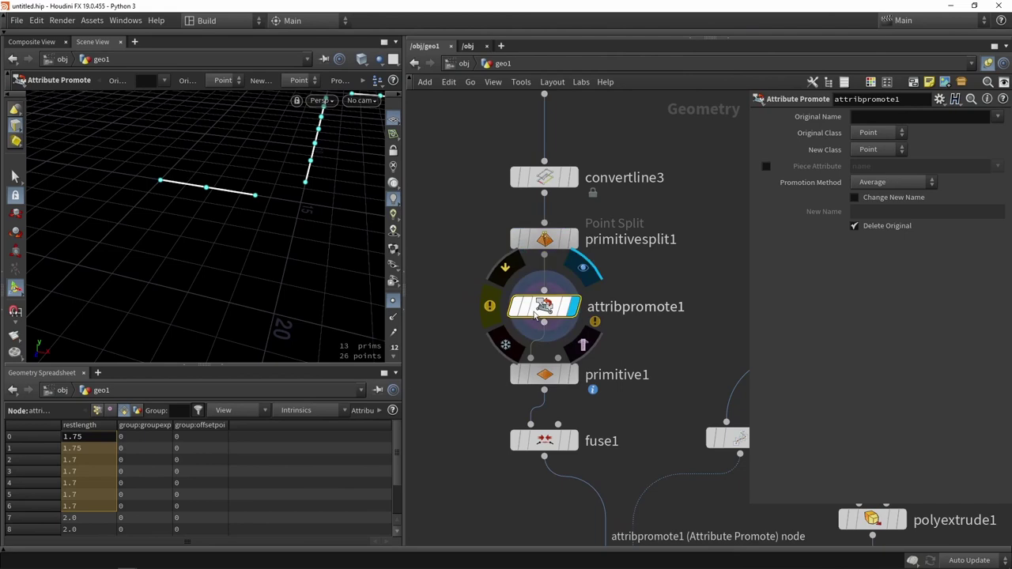
- Make attribpromote1 promote the restlength attribute from Primitive to Point
left_click(880, 133)
left_click(876, 164)
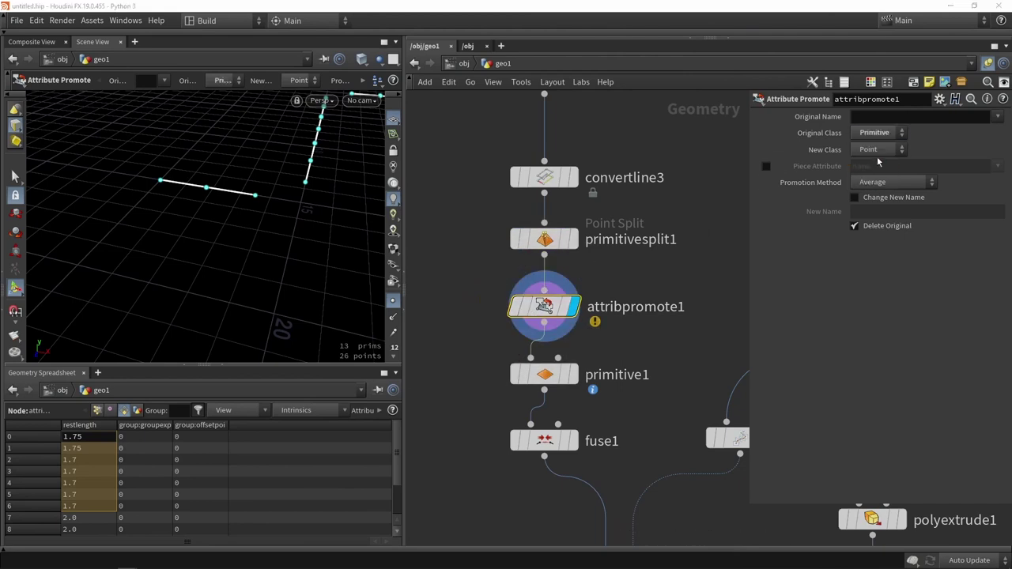
left_click(998, 116)
left_click(956, 132)
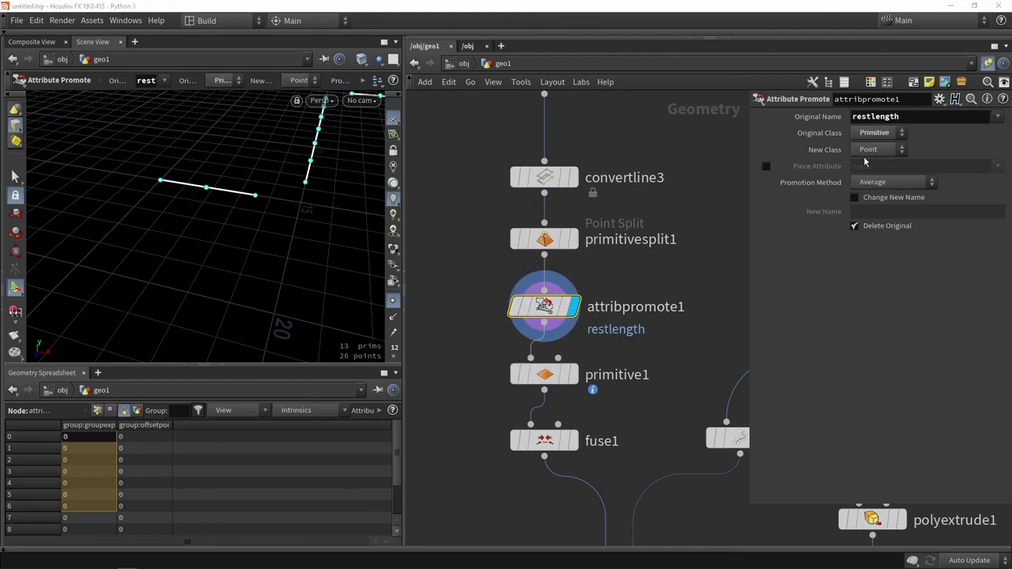
- Display fuse1 to check the points left at the segment centres
scroll(567, 236, "down", 4)
scroll(564, 339, "up", 3)
left_click(577, 331)
left_click(554, 332)
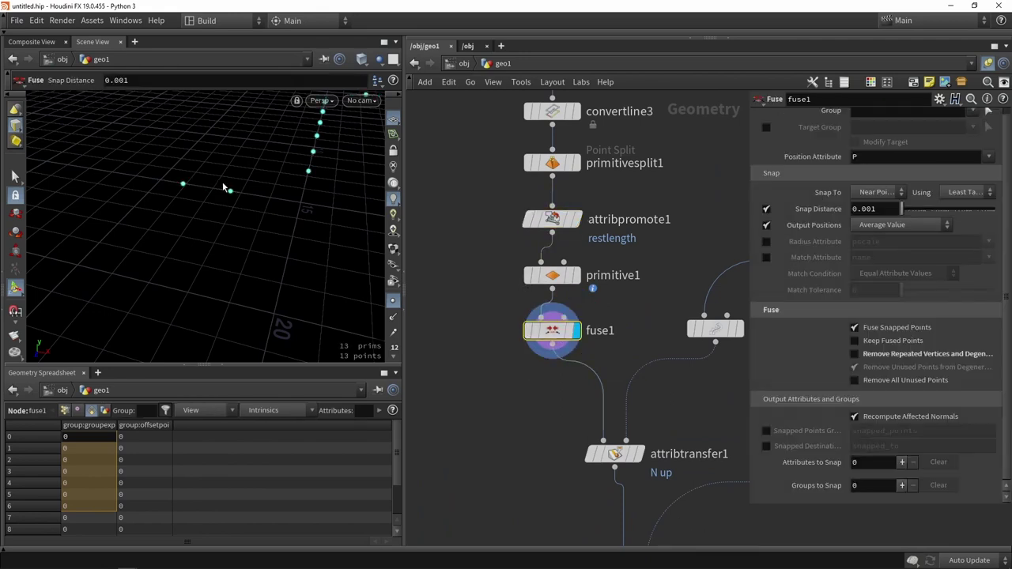
scroll(573, 166, "up", 2)
- Display attribpromote1 again and rename its promoted restlength attribute to width
left_click(576, 219)
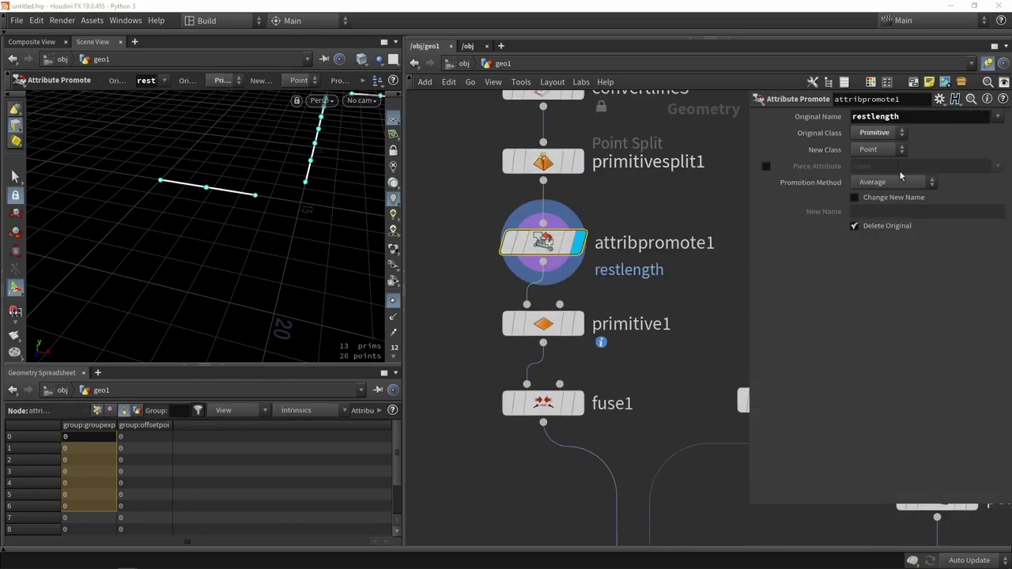
left_click(856, 198)
left_click(894, 211)
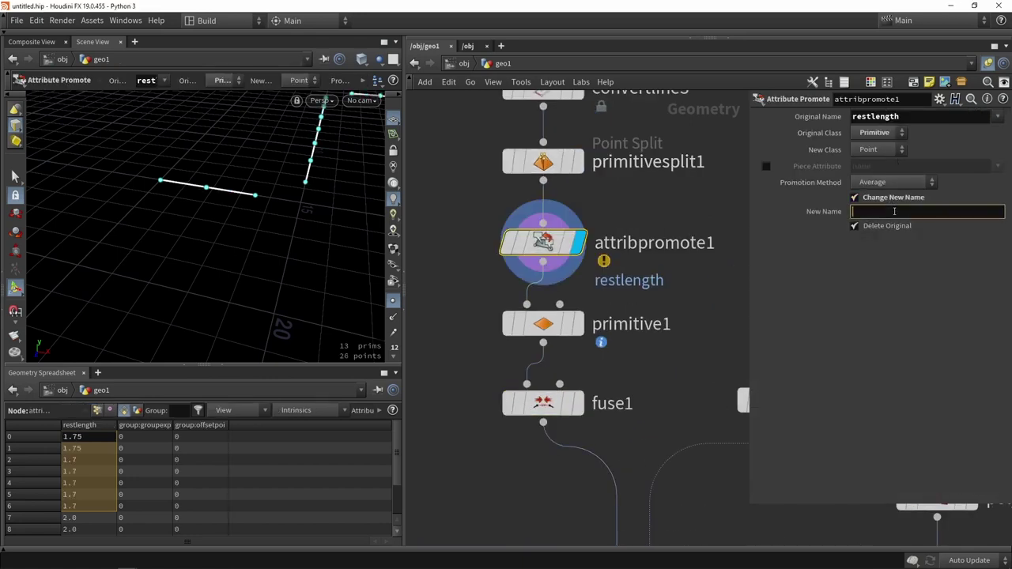
key("Return")
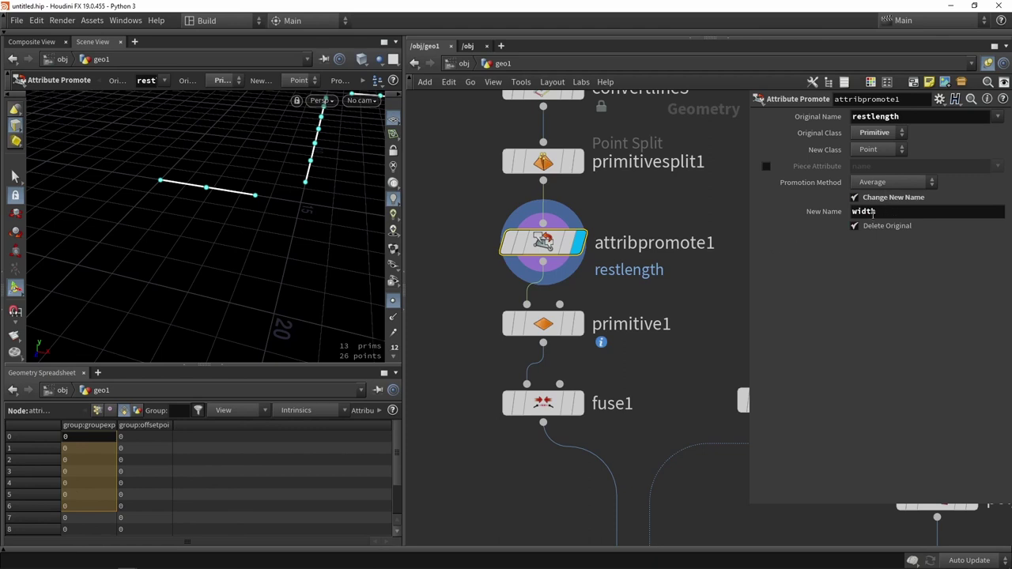
left_click_drag(907, 116, 839, 125)
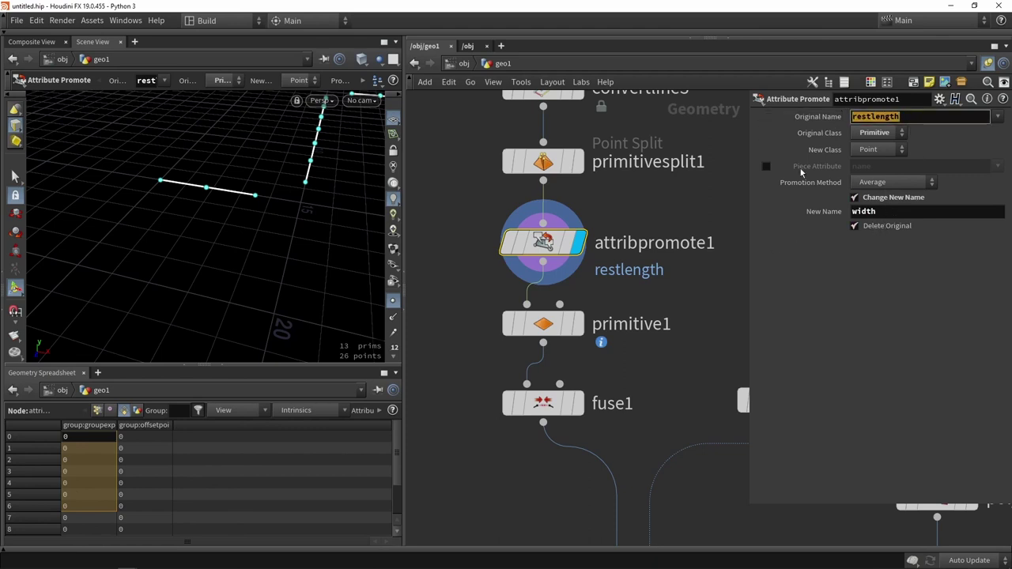
left_click(691, 214)
- Insert an Attribute Wrangle between attribtransfer2 and copytopoints1 and place it just below attribtransfer2
scroll(648, 352, "down", 5)
key("Tab")
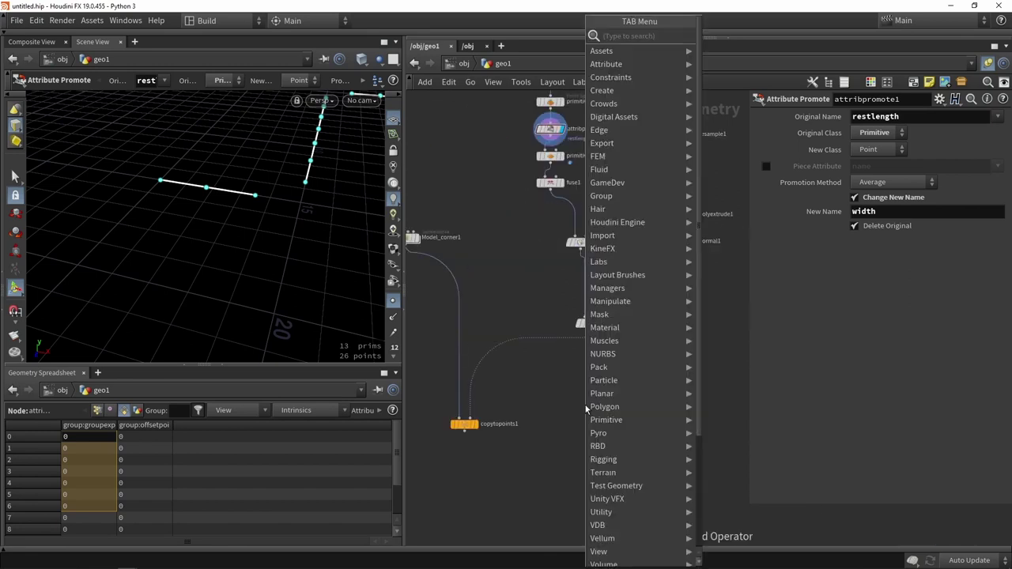
type("wr")
key("Return")
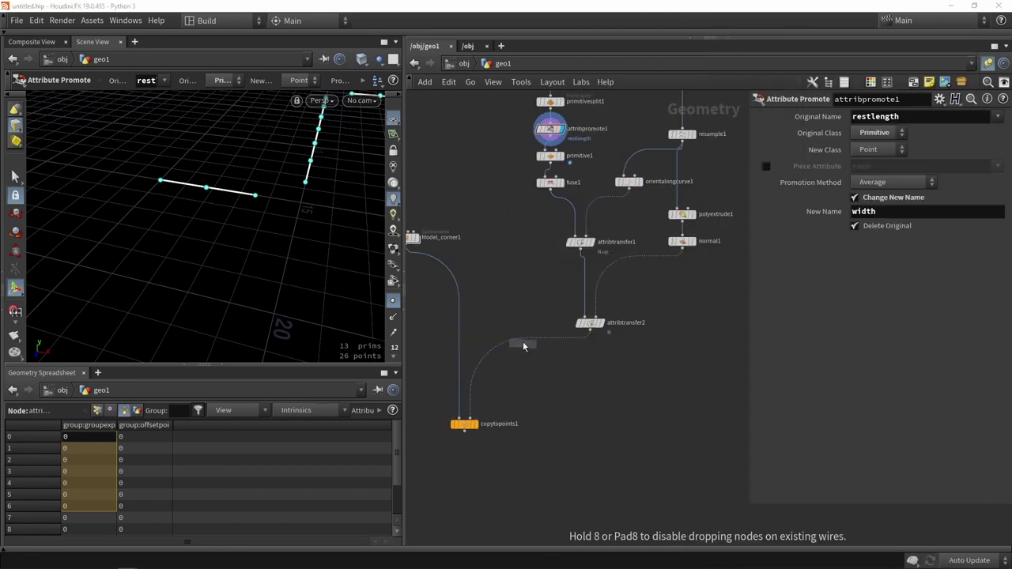
left_click(521, 348)
scroll(518, 352, "up", 4)
left_click_drag(520, 367, 626, 381)
left_click_drag(513, 357, 635, 381)
- Rename the new attribute wrangle to set_scale
left_click(698, 381)
type("s")
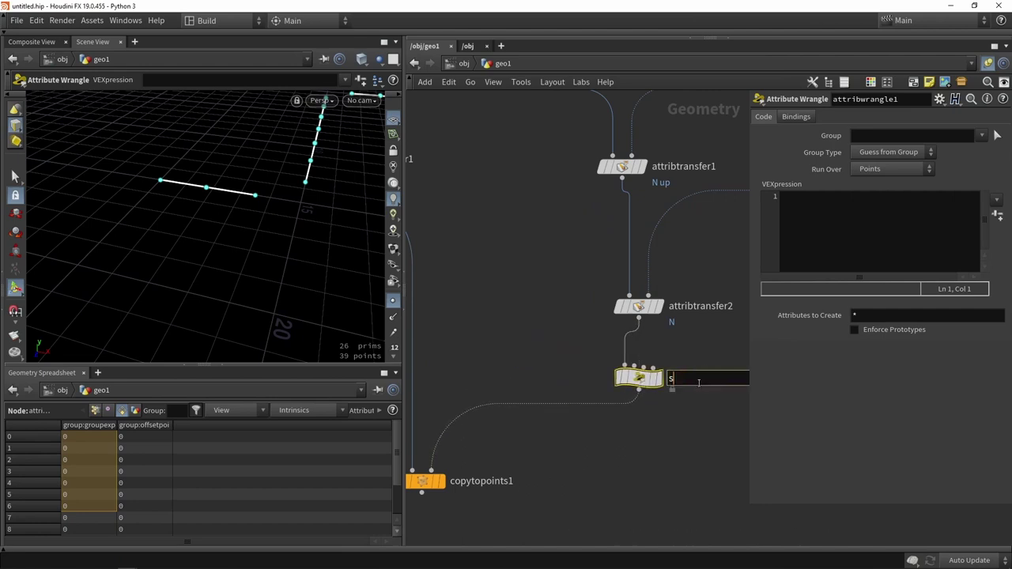
type("et_scale")
key("Return")
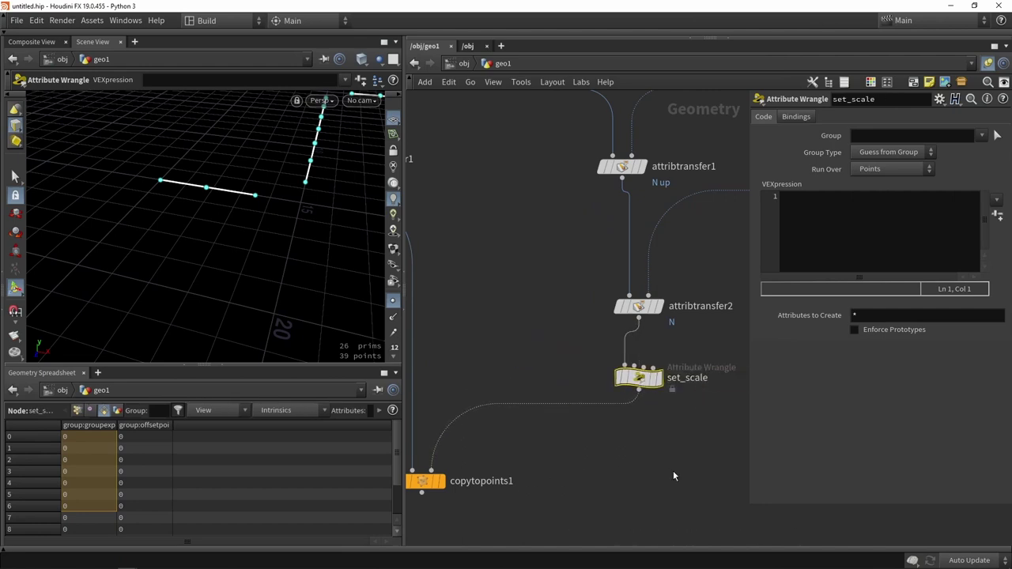
middle_click_drag(673, 472, 623, 474)
left_click(804, 218)
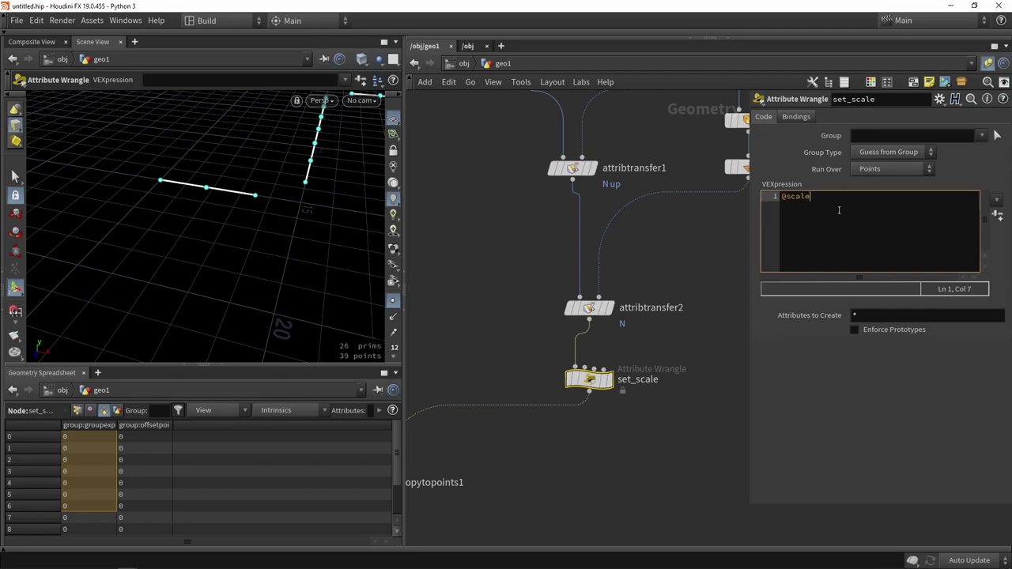
type("scale = set(")
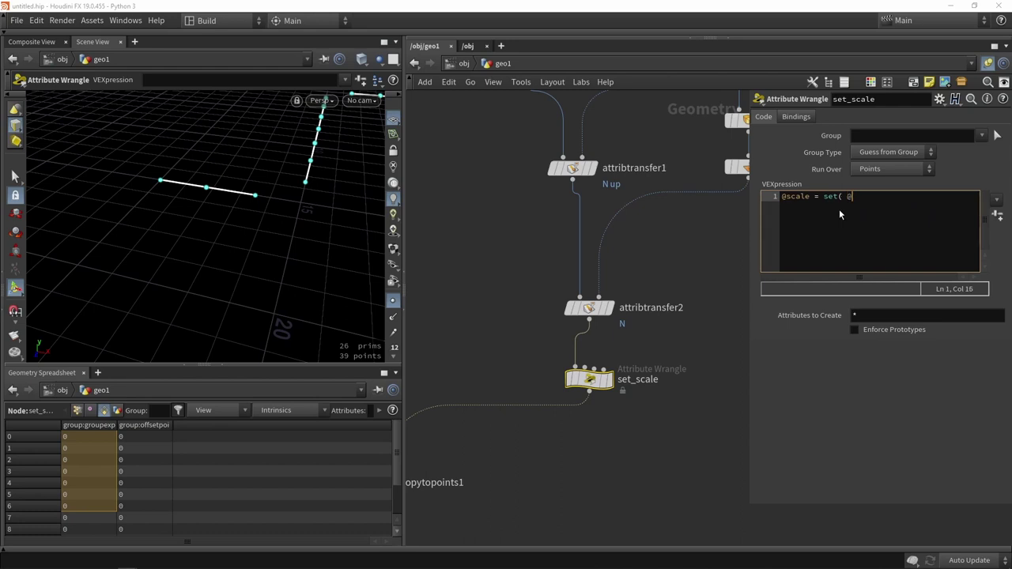
type("@width/2 , 1 , 1);")
middle_click_drag(493, 468, 597, 337)
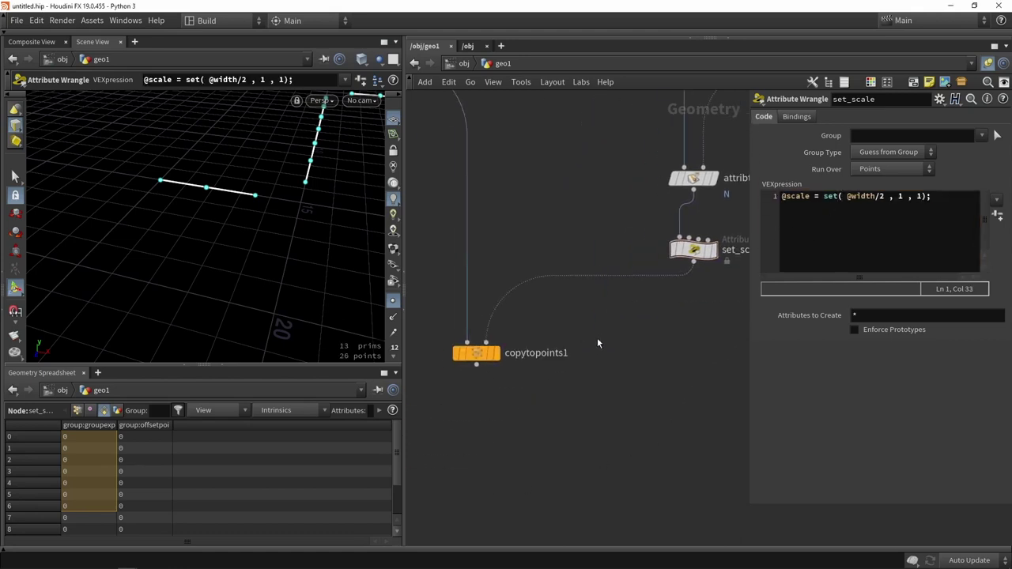
left_click(496, 353)
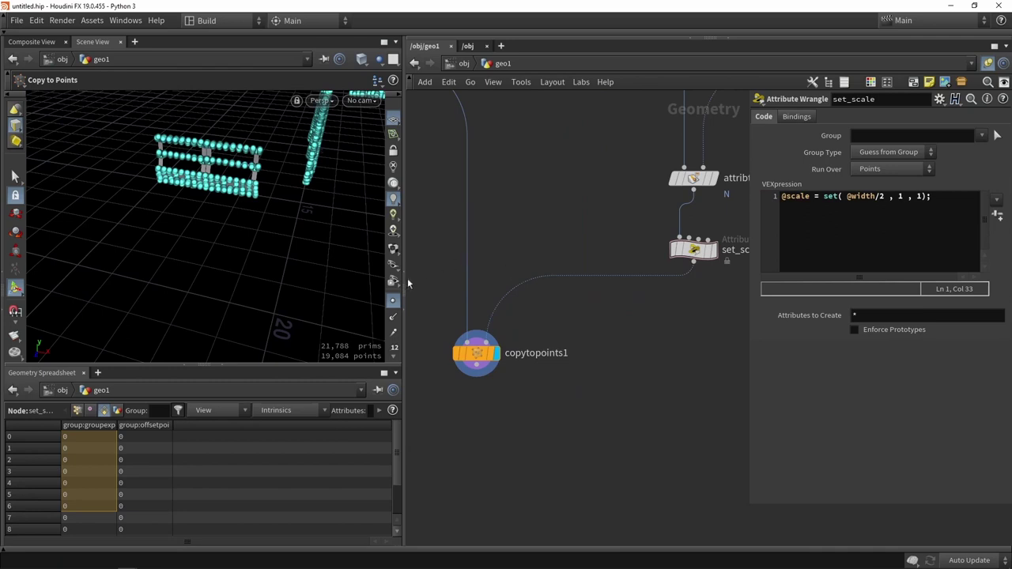
- With point markers hidden, toggle the bypass of set_scale repeatedly to compare the railing copies with and without scaling
left_click(672, 251)
left_click(672, 252)
scroll(217, 150, "up", 5, "alt")
left_click_drag(192, 157, 208, 159, "alt")
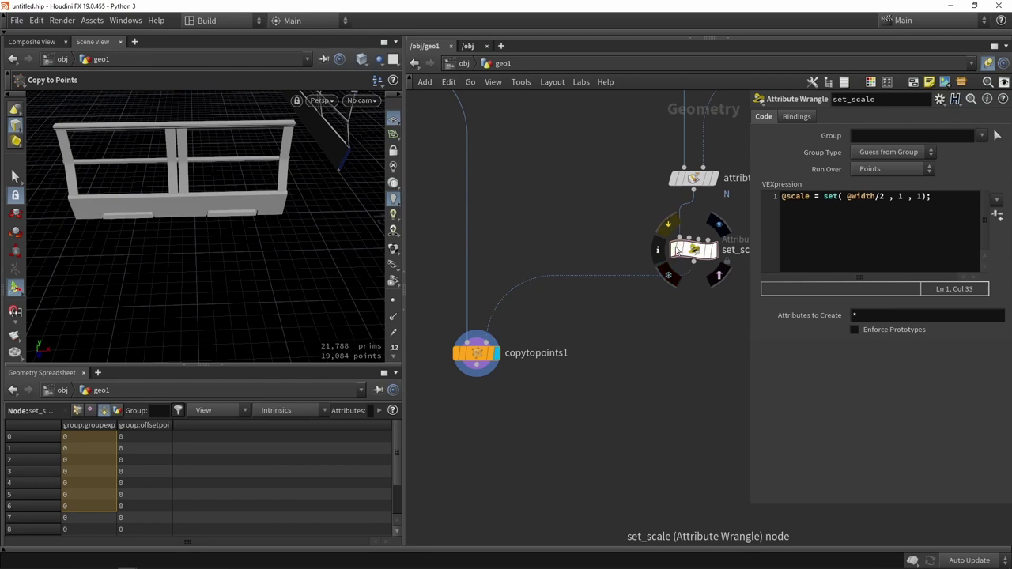
left_click(676, 251)
left_click(676, 251)
left_click(677, 252)
left_click(676, 251)
left_click(677, 251)
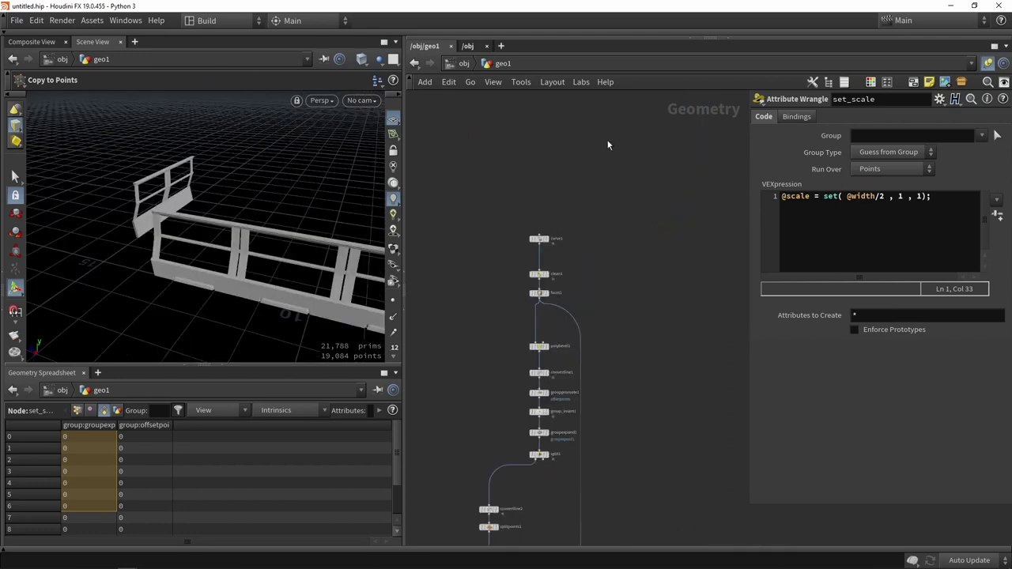
- Switch curve1 to Edit mode, enlarge the viewport and move the curve's end anchor point to test the railing scaling
scroll(573, 212, "up", 4)
left_click(502, 265)
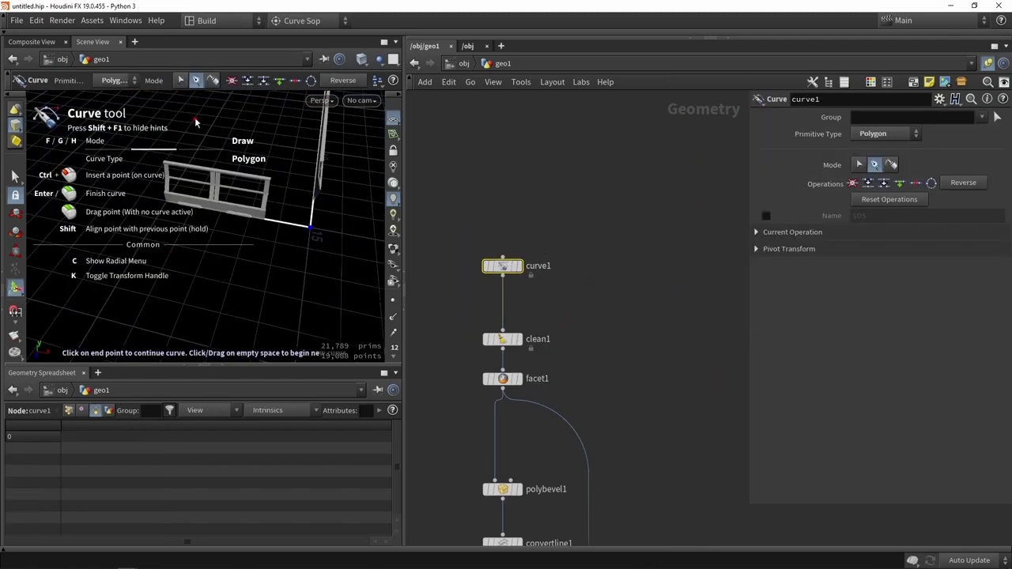
left_click(181, 82)
middle_click_drag(232, 265, 288, 320, "alt")
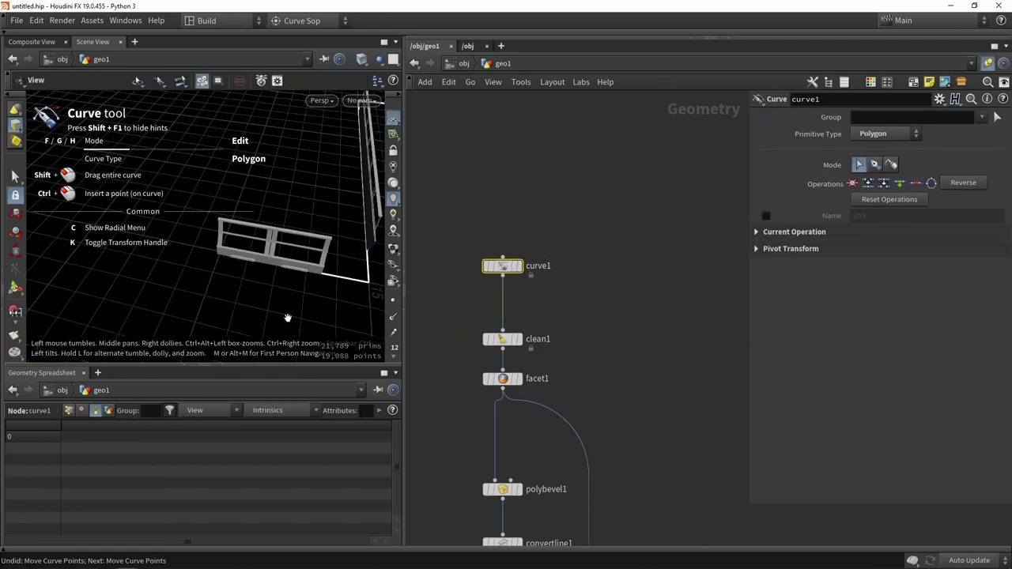
scroll(289, 320, "down", 3, "alt")
left_click_drag(235, 365, 238, 433)
left_click_drag(227, 309, 297, 290)
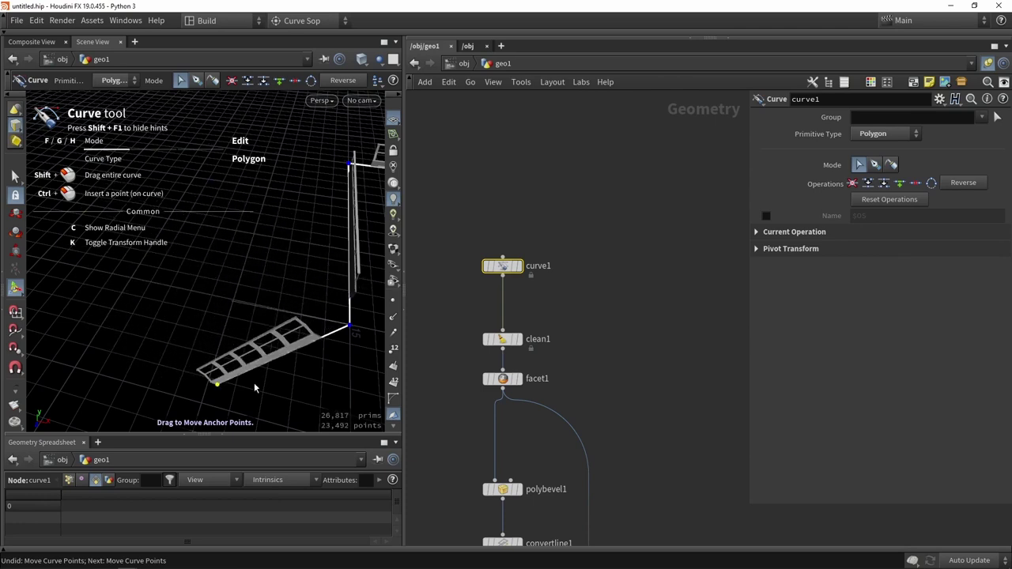